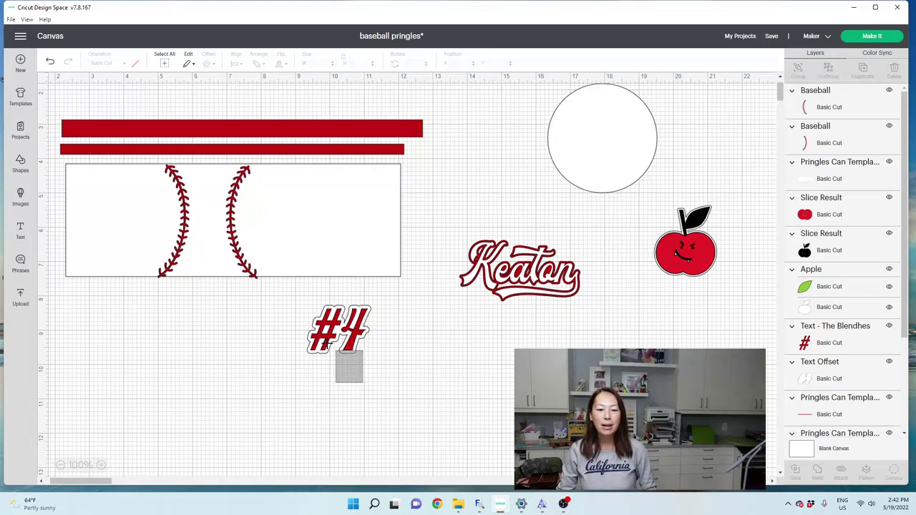
Move the #4 above the Keaton name, raise the name, and place the apple beside the circle
{"action": "left_click_drag", "start_coordinate": [340, 329], "coordinate": [476, 138]}
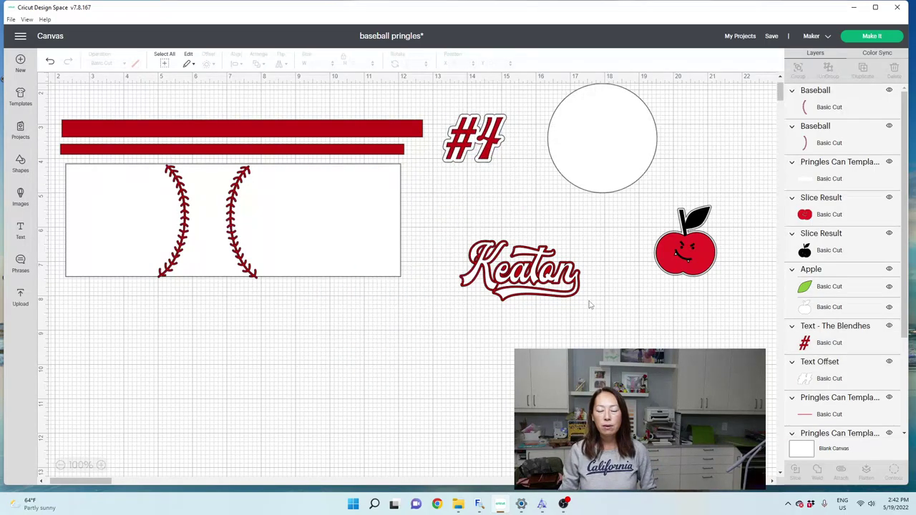
{"action": "left_click_drag", "start_coordinate": [603, 319], "coordinate": [520, 213]}
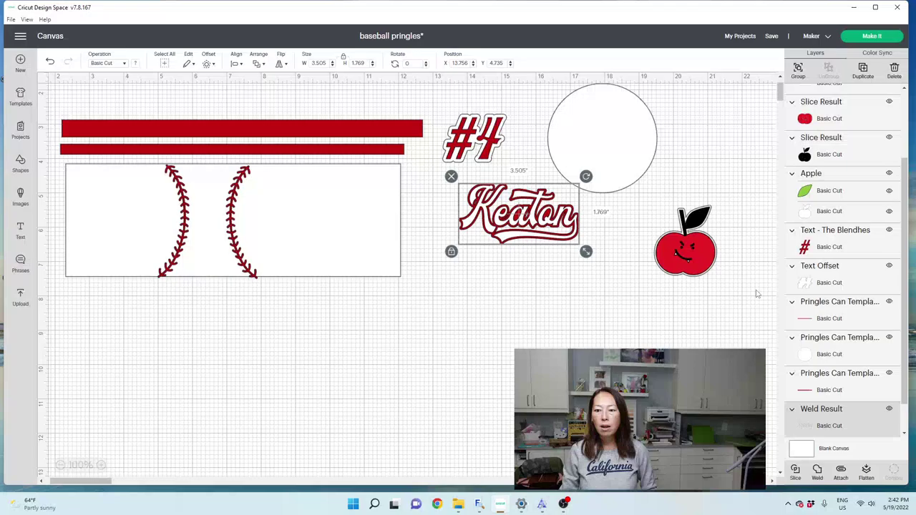
{"action": "left_click_drag", "start_coordinate": [741, 301], "coordinate": [653, 207]}
{"action": "left_click_drag", "start_coordinate": [680, 251], "coordinate": [653, 232]}
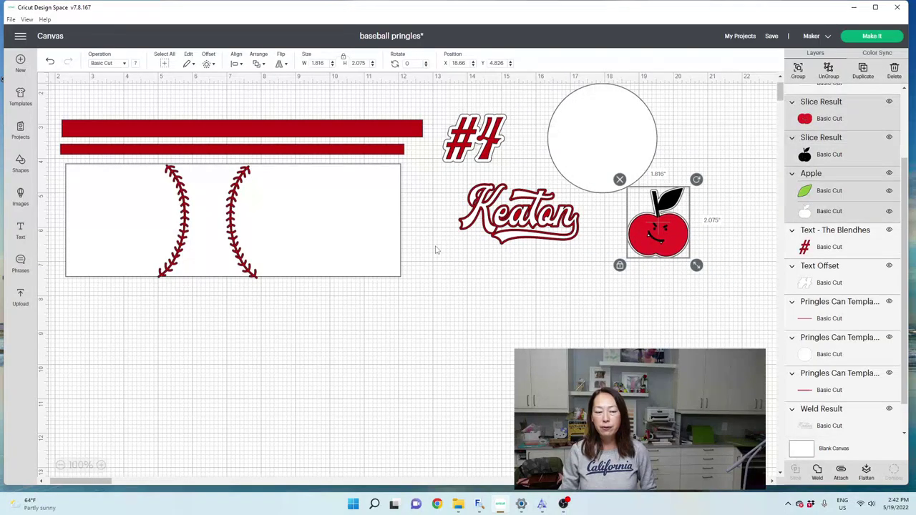
Add the uploaded Pringles can template to the canvas and maximize the window
{"action": "left_click", "coordinate": [20, 296]}
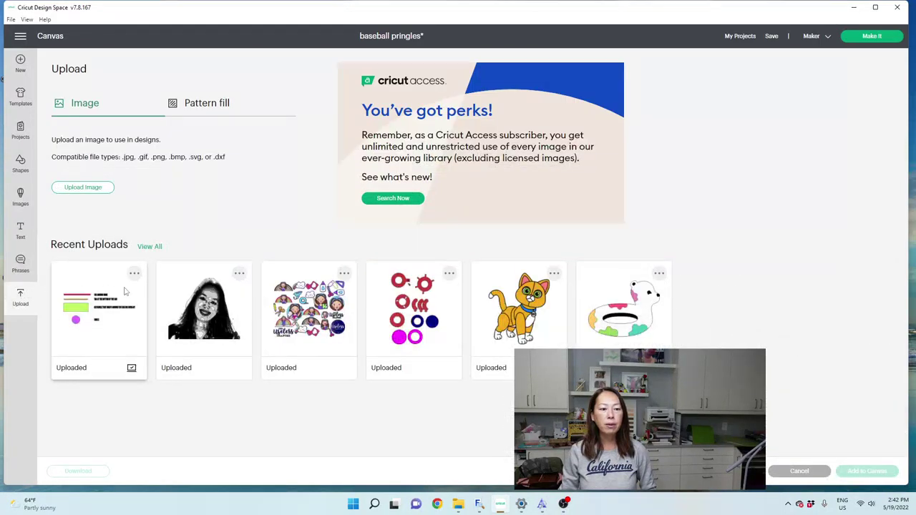
{"action": "left_click", "coordinate": [125, 291]}
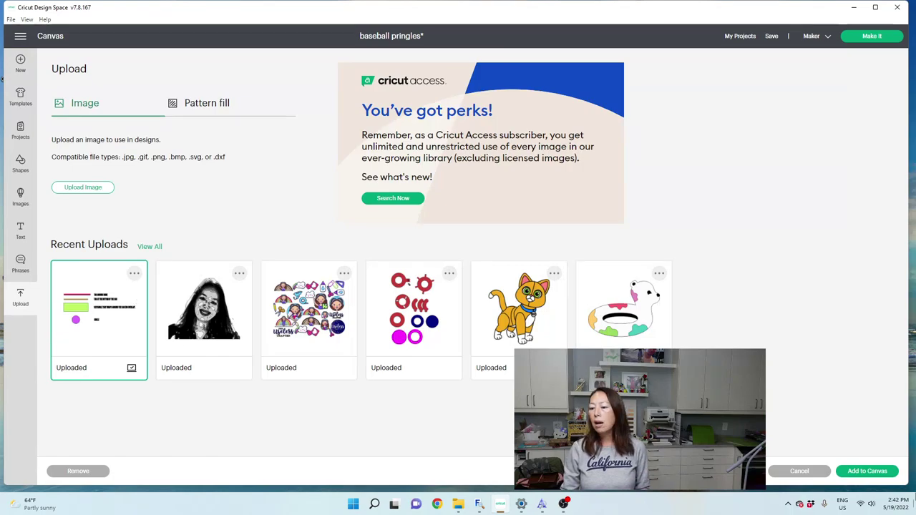
{"action": "left_click", "coordinate": [877, 476]}
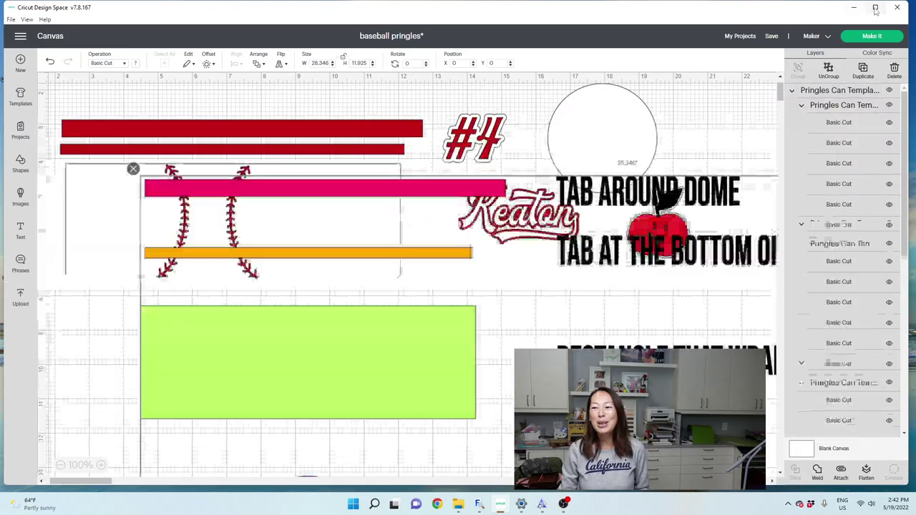
{"action": "left_click", "coordinate": [875, 10]}
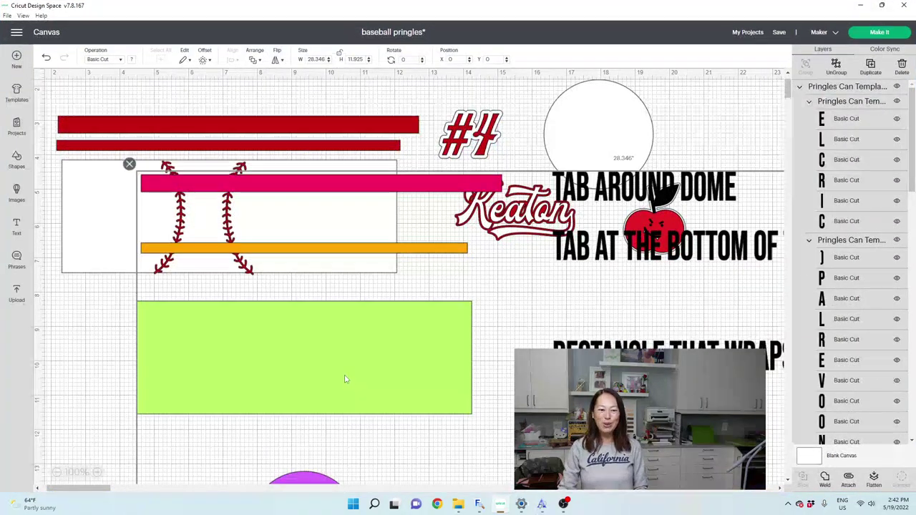
Move the template below the design and delete its lettering labels, such as TAB AROUND DOME
{"action": "scroll", "coordinate": [317, 368], "scroll_direction": "down", "scroll_amount": 6}
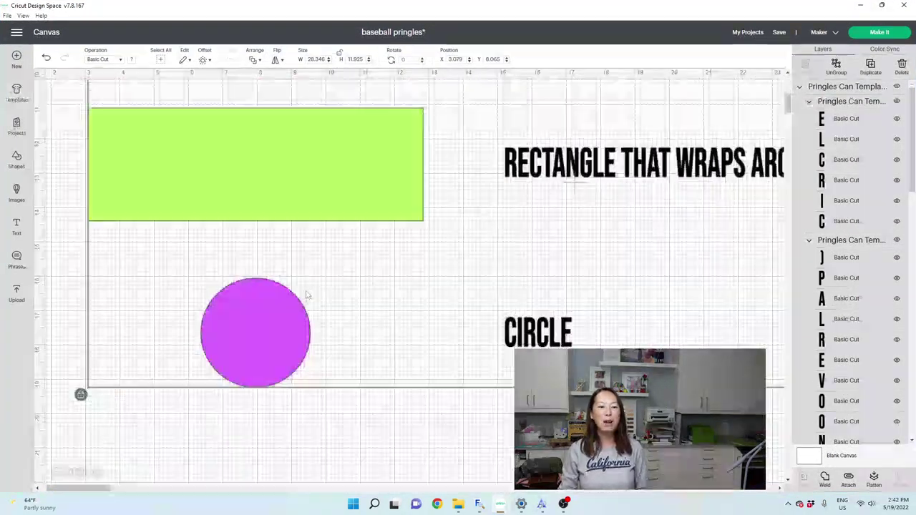
{"action": "left_click_drag", "start_coordinate": [292, 128], "coordinate": [259, 270]}
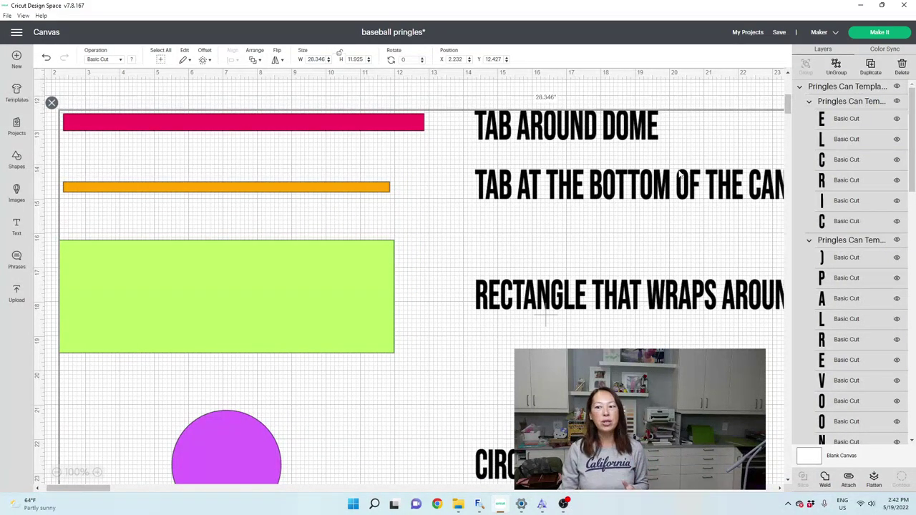
{"action": "left_click", "coordinate": [843, 106]}
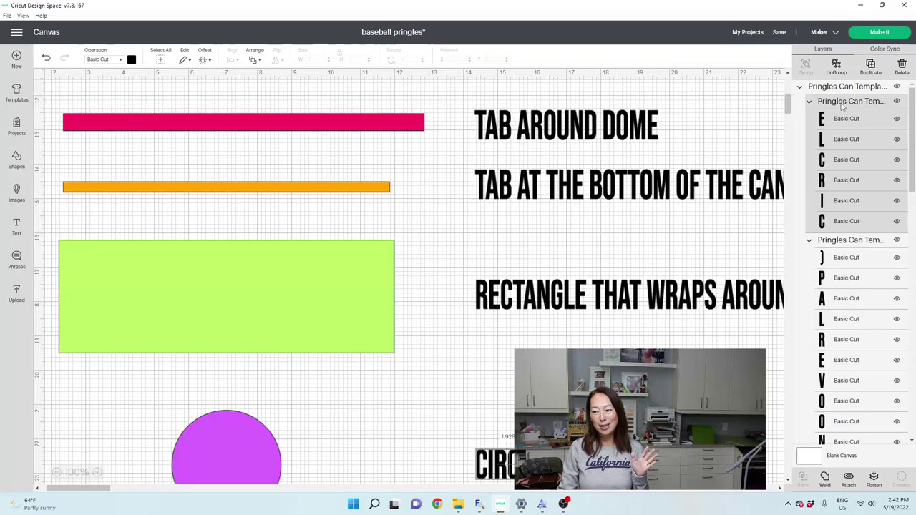
{"action": "scroll", "coordinate": [843, 106], "scroll_direction": "down", "scroll_amount": 5}
{"action": "left_click", "coordinate": [842, 106]}
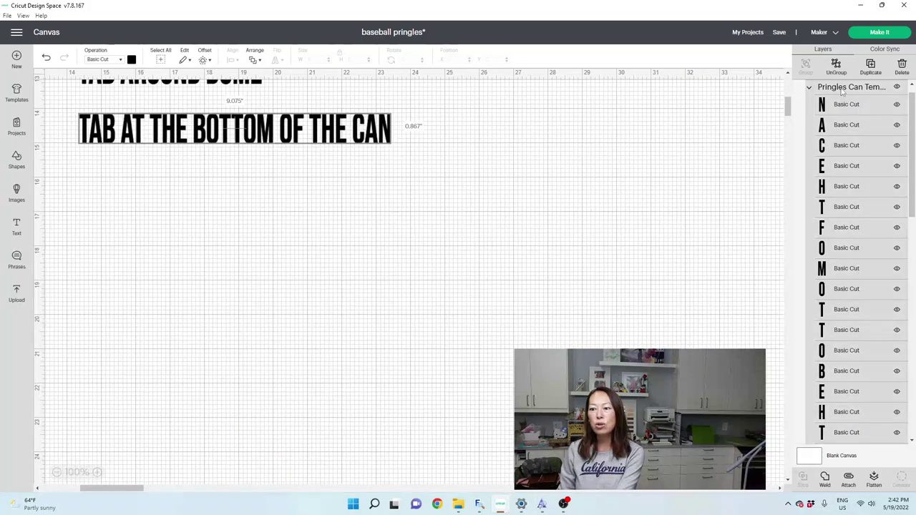
{"action": "scroll", "coordinate": [842, 106], "scroll_direction": "up", "scroll_amount": 5}
{"action": "left_click", "coordinate": [843, 109]}
{"action": "key", "text": "Delete"}
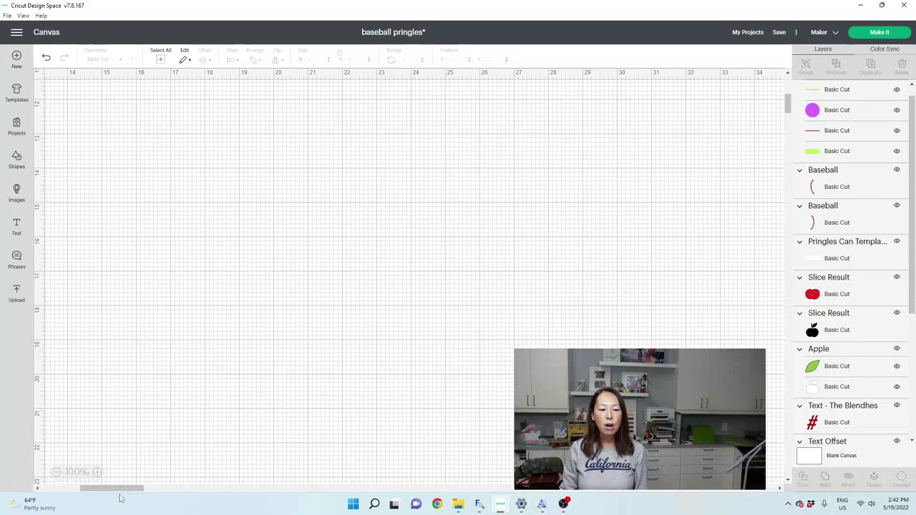
Ungroup the Pringles can template into separate shapes
{"action": "left_click_drag", "start_coordinate": [120, 490], "coordinate": [61, 493]}
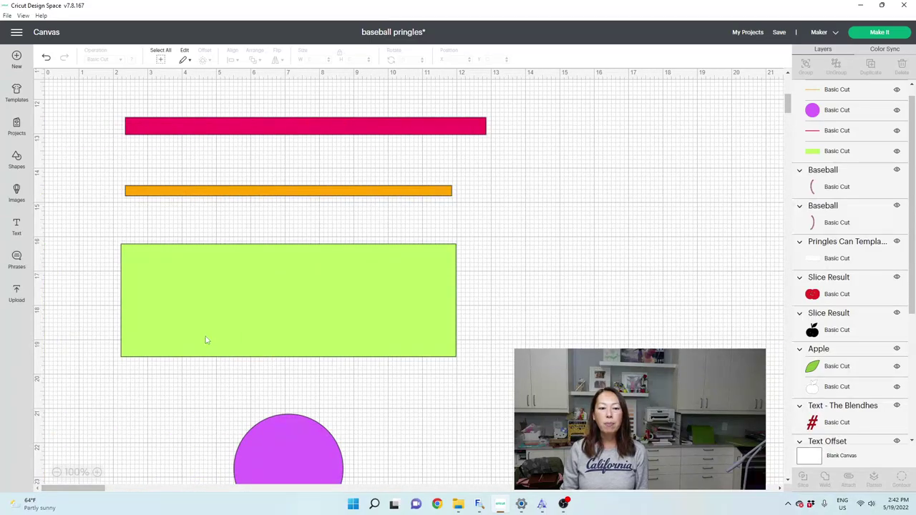
{"action": "left_click", "coordinate": [296, 299]}
{"action": "left_click", "coordinate": [838, 72]}
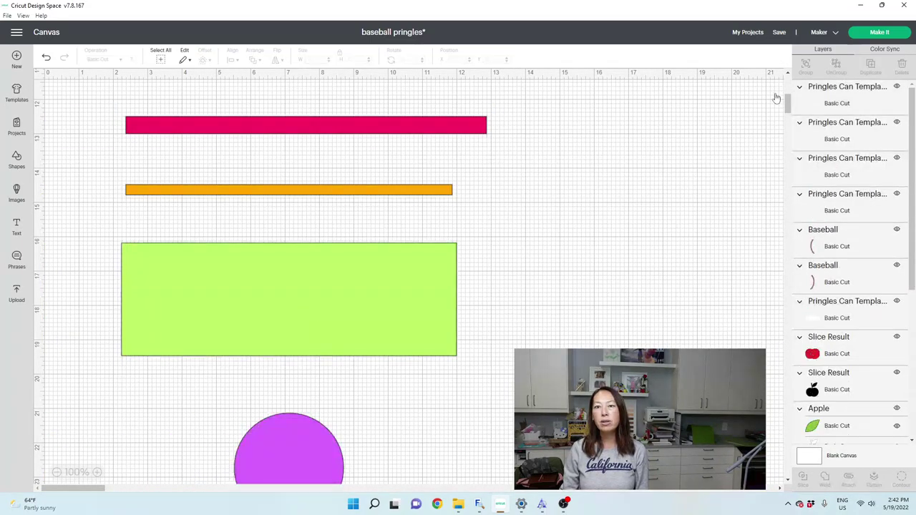
{"action": "left_click", "coordinate": [417, 131]}
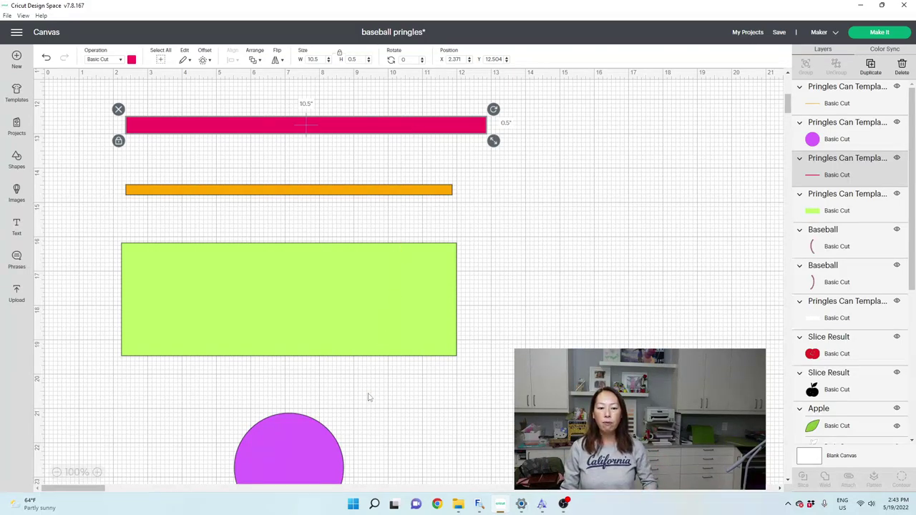
Move the purple circle up beside the orange bar and select that bar
{"action": "left_click_drag", "start_coordinate": [312, 448], "coordinate": [562, 195]}
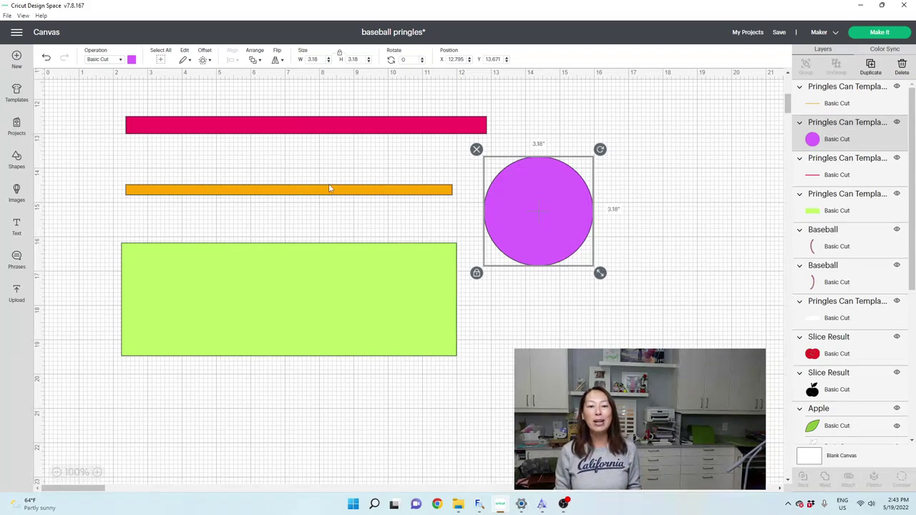
{"action": "left_click", "coordinate": [329, 131]}
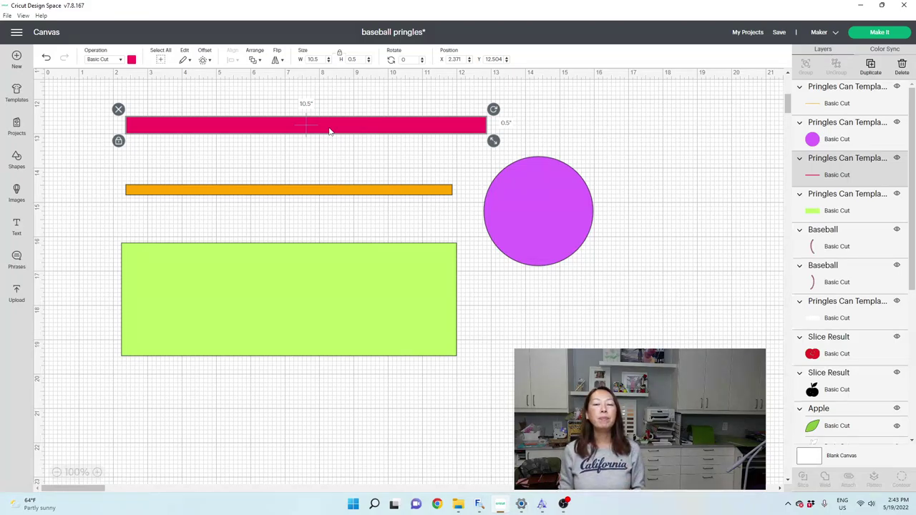
{"action": "left_click", "coordinate": [339, 194]}
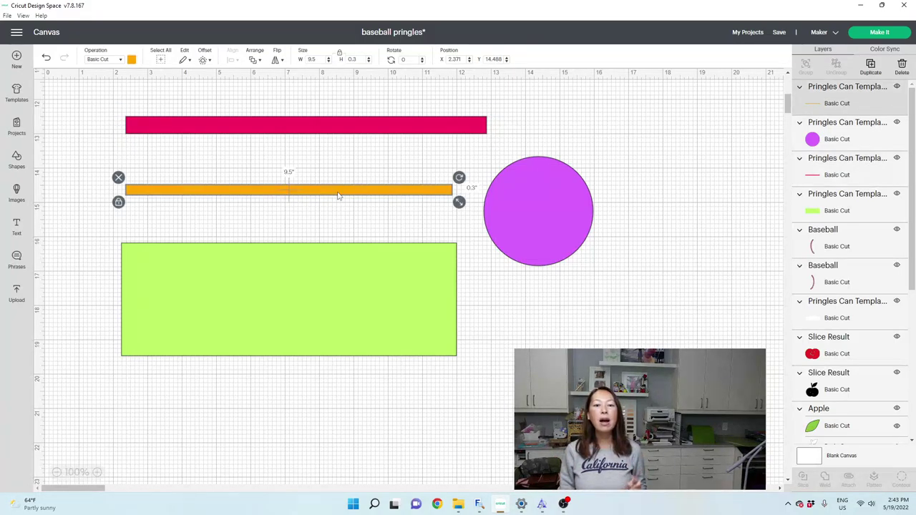
Unlock the orange bar's proportions and set its width to 10 inches, trying 9.75 first
{"action": "left_click", "coordinate": [119, 203]}
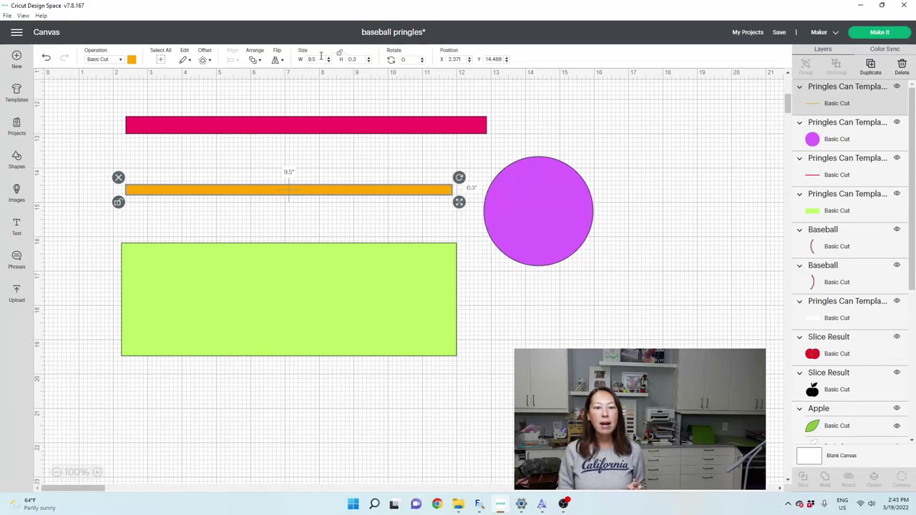
{"action": "left_click_drag", "start_coordinate": [319, 60], "coordinate": [300, 60]}
{"action": "type", "text": "9"}
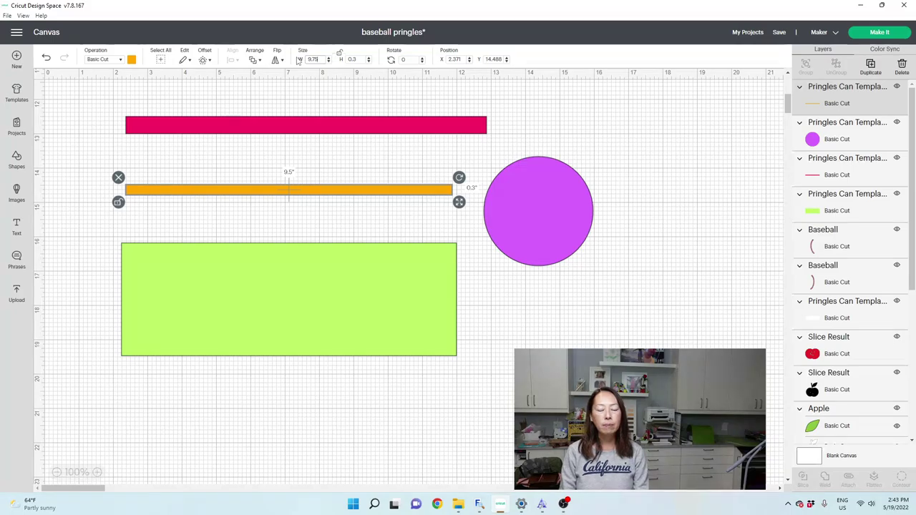
{"action": "key", "text": "Tab"}
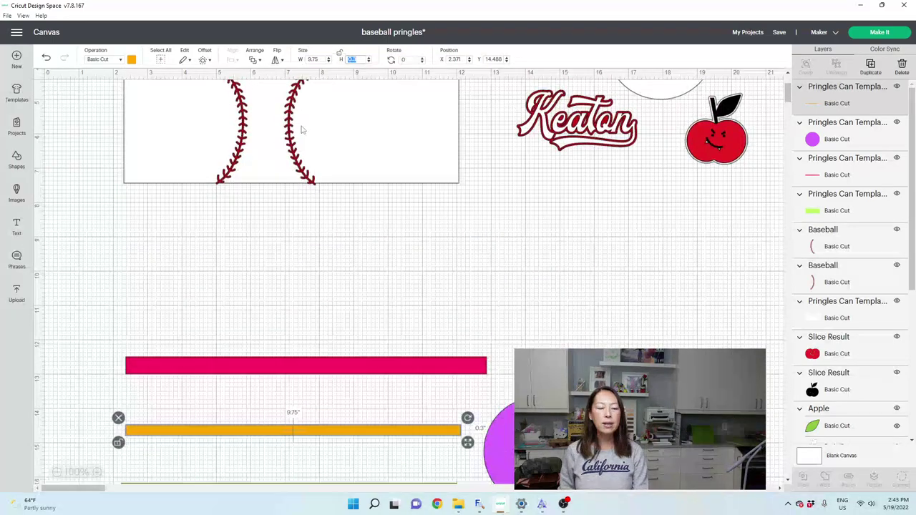
{"action": "left_click", "coordinate": [311, 211]}
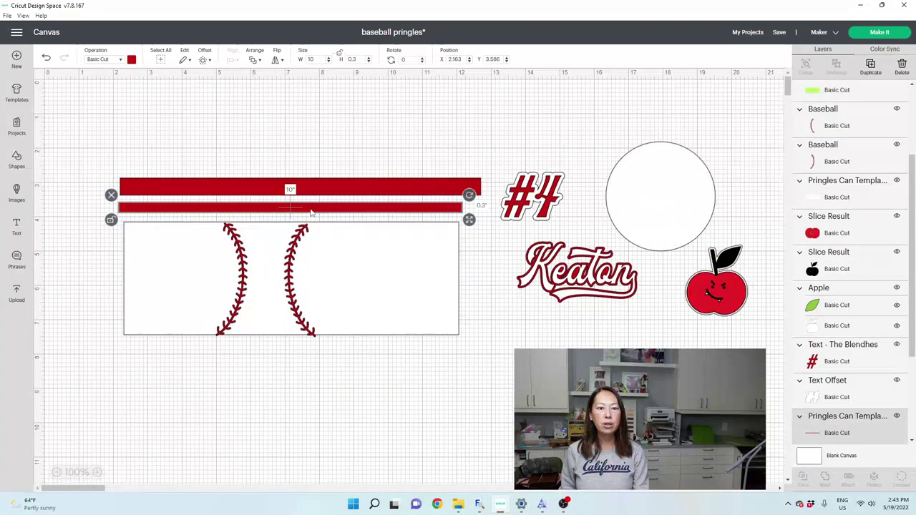
{"action": "scroll", "coordinate": [310, 213], "scroll_direction": "down", "scroll_amount": 5}
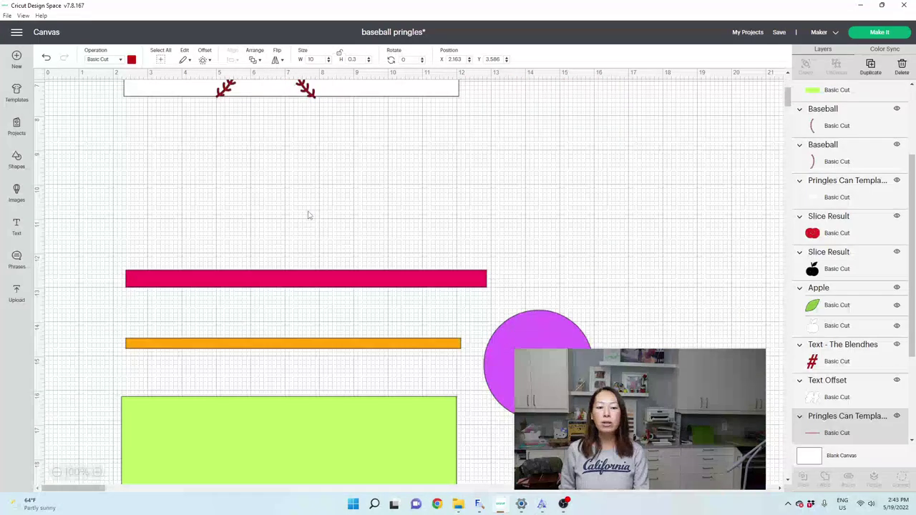
{"action": "scroll", "coordinate": [306, 229], "scroll_direction": "up", "scroll_amount": 1}
{"action": "left_click", "coordinate": [307, 324]}
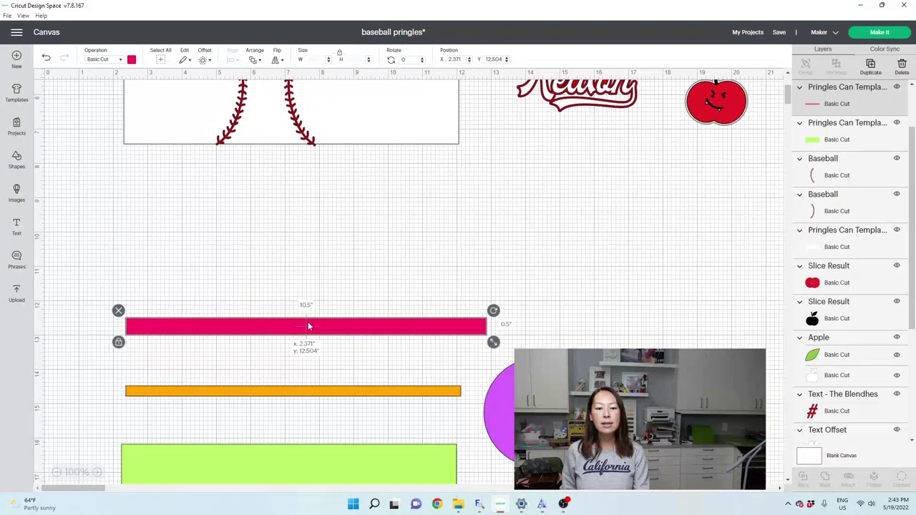
{"action": "left_click", "coordinate": [294, 391]}
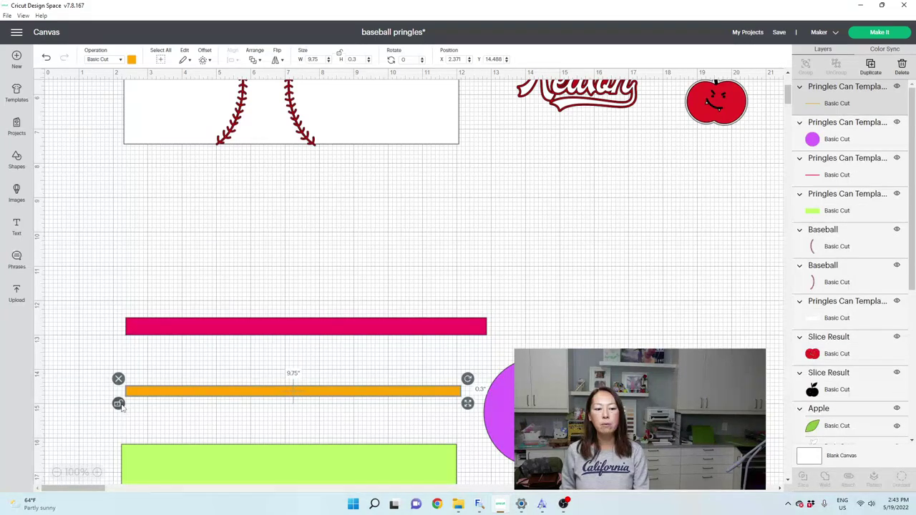
{"action": "left_click", "coordinate": [320, 59]}
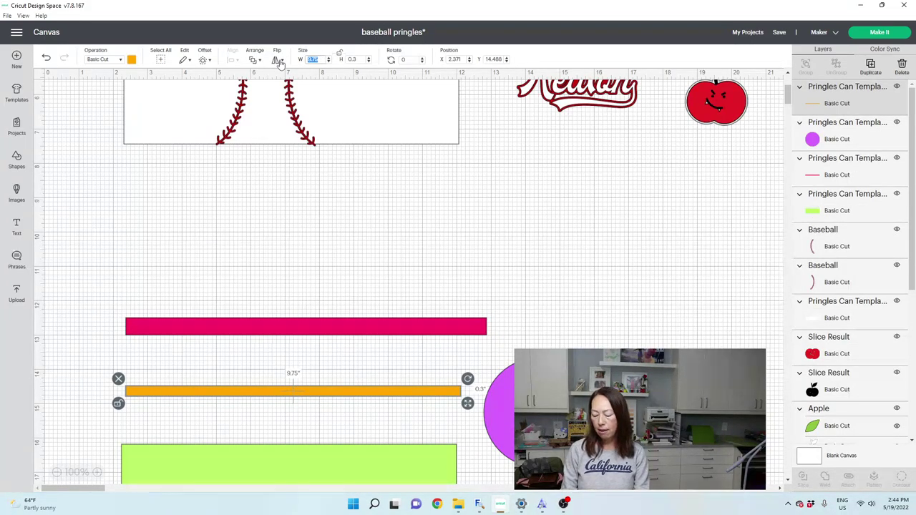
{"action": "type", "text": "10"}
{"action": "key", "text": "Tab"}
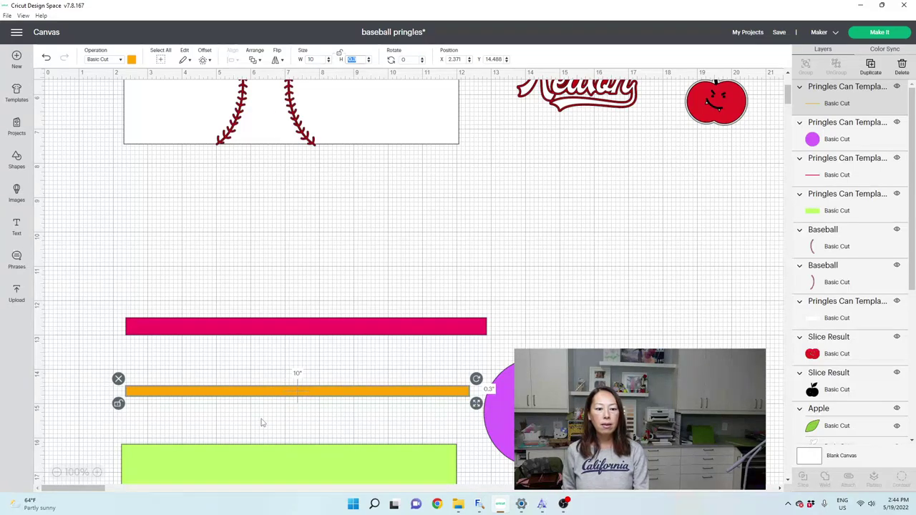
Move the green rectangle and pink circle up, centering the pink bar on the green rectangle
{"action": "left_click", "coordinate": [262, 458]}
{"action": "left_click_drag", "start_coordinate": [263, 461], "coordinate": [255, 274]}
{"action": "scroll", "coordinate": [255, 274], "scroll_direction": "up", "scroll_amount": 3}
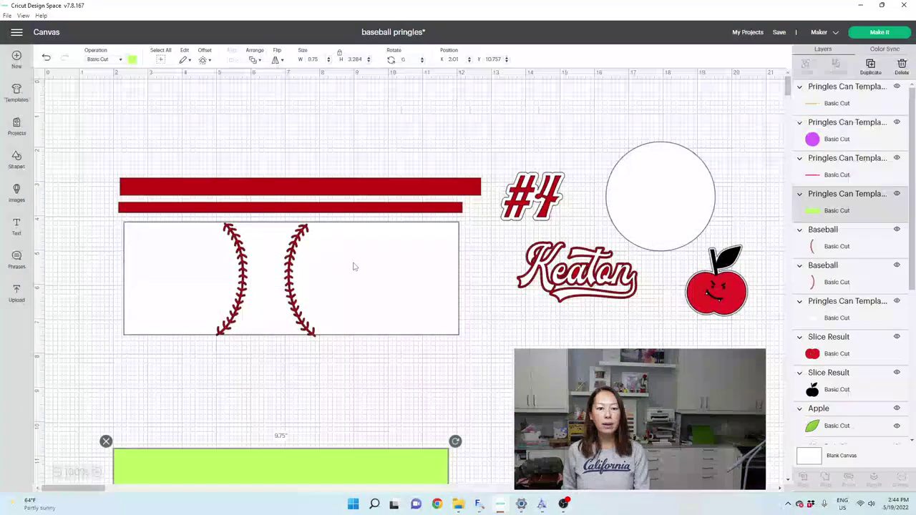
{"action": "left_click", "coordinate": [351, 262]}
{"action": "scroll", "coordinate": [419, 350], "scroll_direction": "down", "scroll_amount": 2}
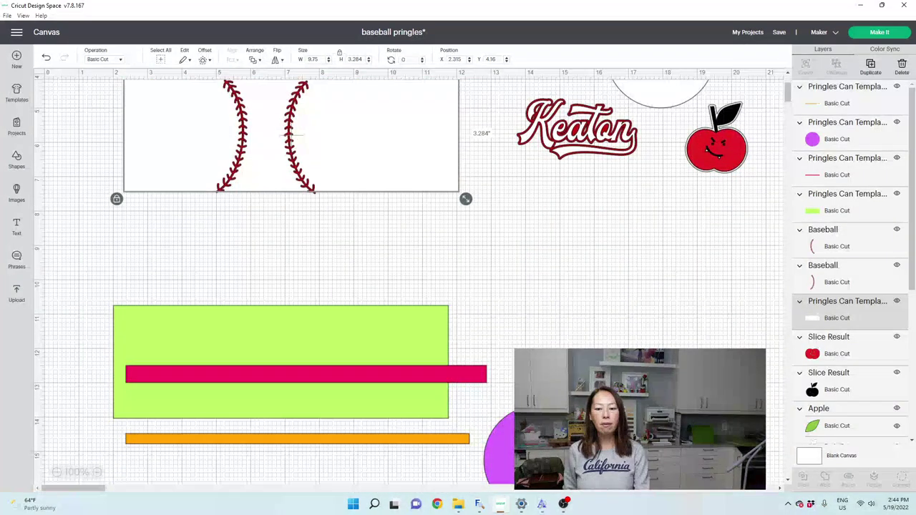
{"action": "left_click", "coordinate": [500, 443]}
{"action": "left_click_drag", "start_coordinate": [500, 444], "coordinate": [502, 356]}
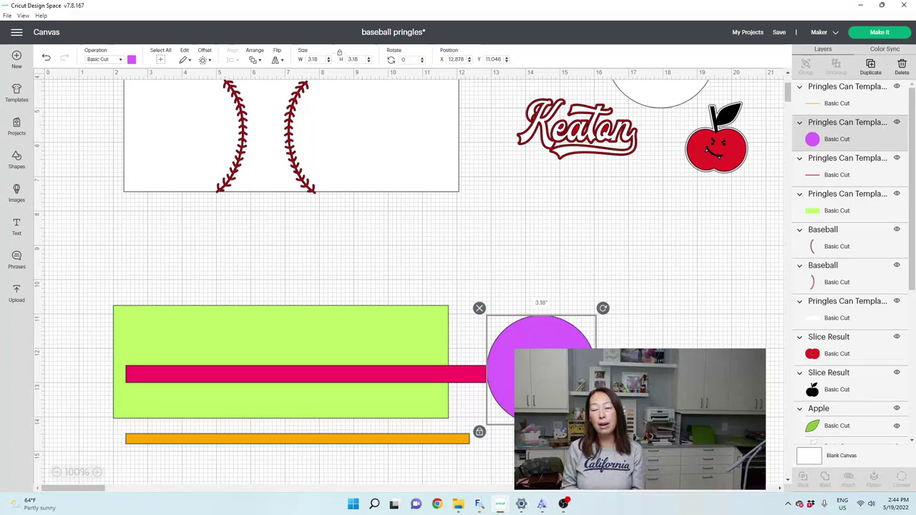
{"action": "left_click", "coordinate": [402, 373]}
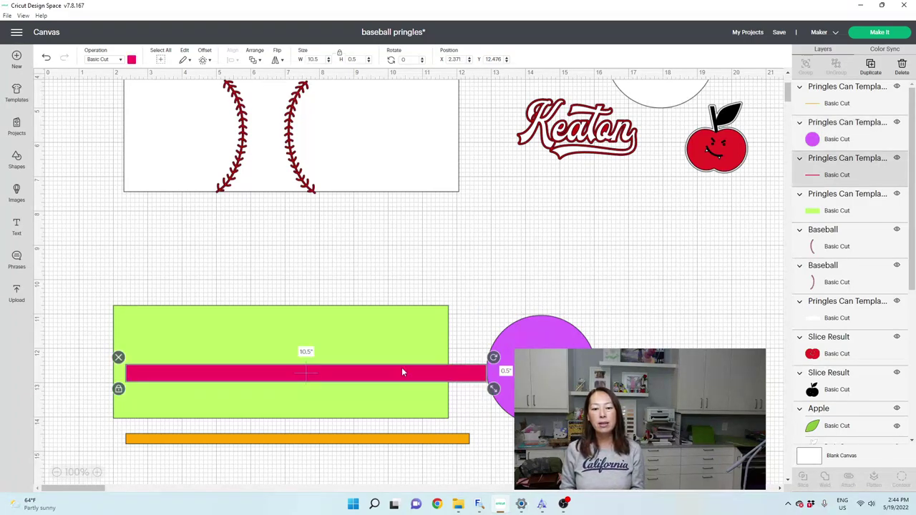
{"action": "left_click_drag", "start_coordinate": [401, 373], "coordinate": [387, 352]}
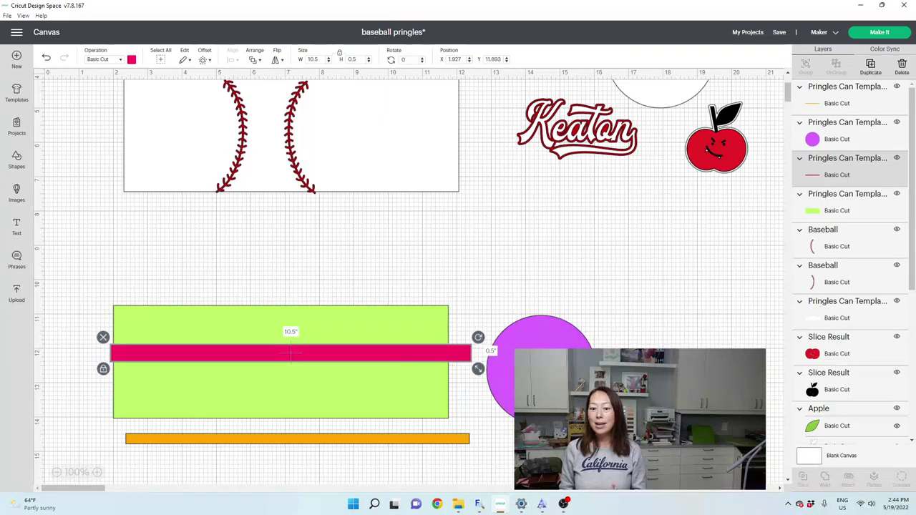
Delete the green, pink, orange and purple placeholder shapes, then go to Images
{"action": "left_click_drag", "start_coordinate": [652, 450], "coordinate": [131, 333]}
{"action": "key", "text": "Delete"}
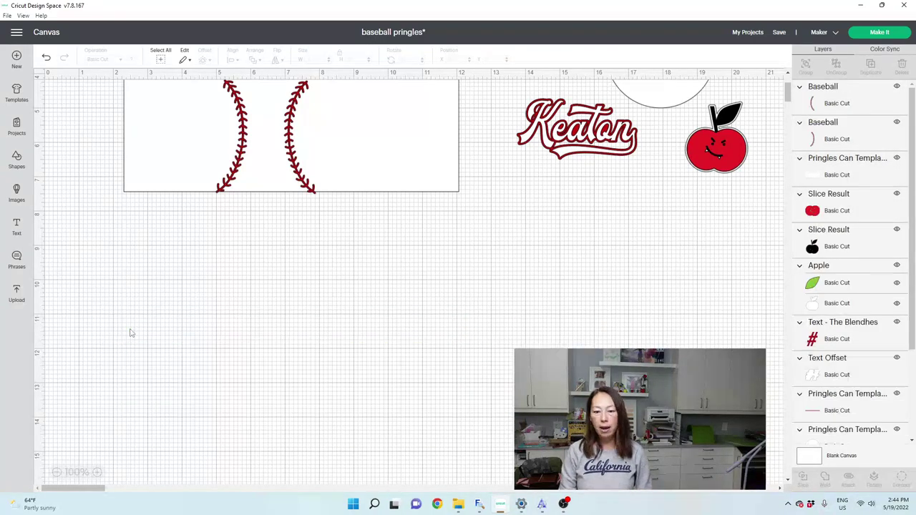
{"action": "scroll", "coordinate": [125, 327], "scroll_direction": "up", "scroll_amount": 4}
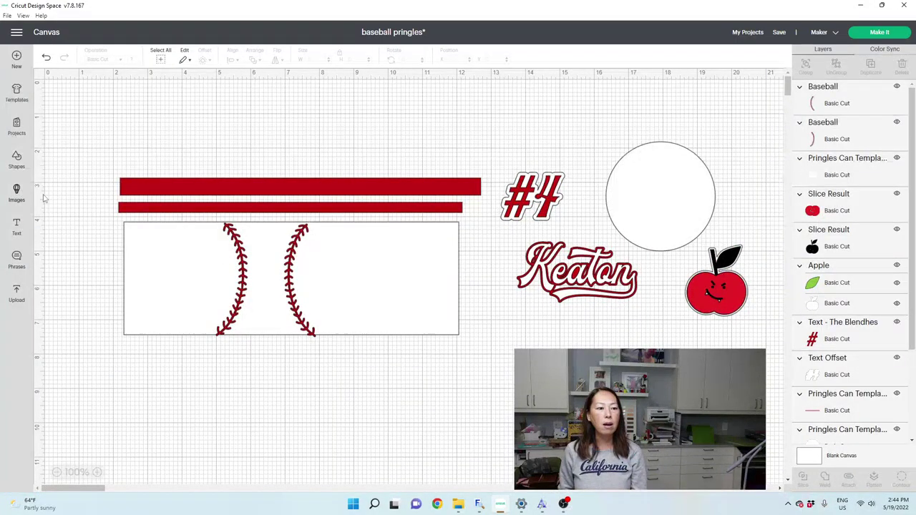
{"action": "left_click", "coordinate": [20, 194]}
Search images for 'baseball' and view the red stitches image's details and image sets
{"action": "left_click", "coordinate": [414, 95]}
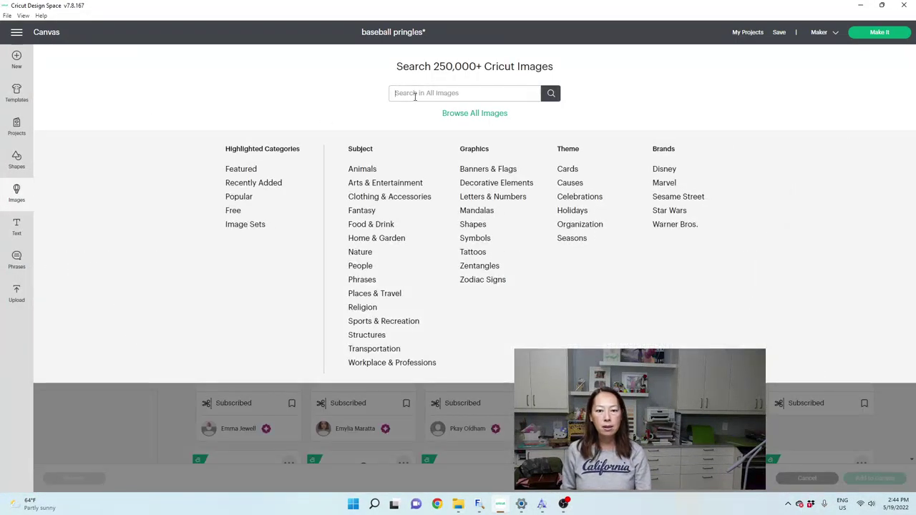
{"action": "type", "text": "baseball"}
{"action": "key", "text": "Return"}
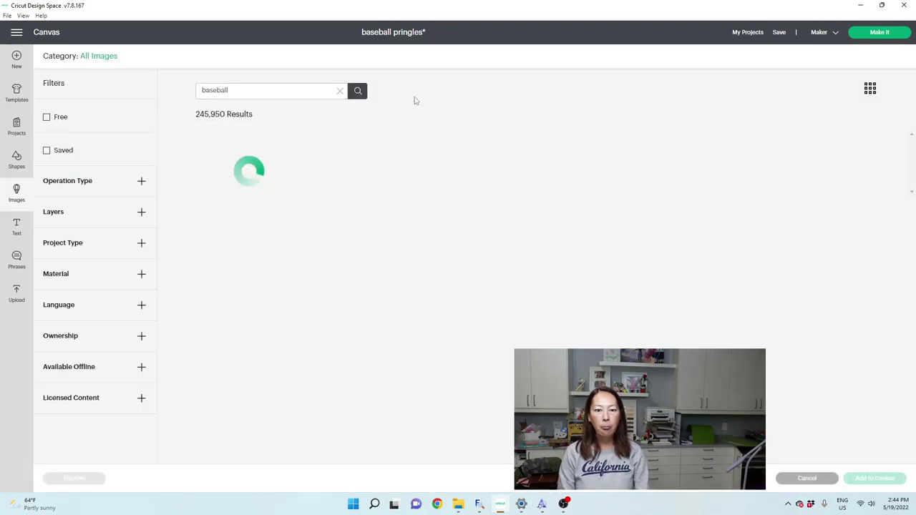
{"action": "scroll", "coordinate": [629, 198], "scroll_direction": "down", "scroll_amount": 1}
{"action": "scroll", "coordinate": [630, 198], "scroll_direction": "down", "scroll_amount": 5}
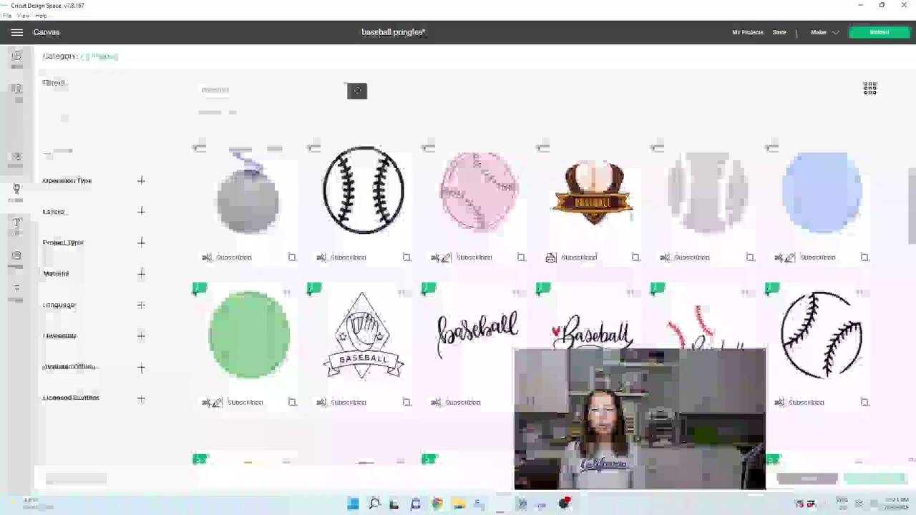
{"action": "scroll", "coordinate": [629, 216], "scroll_direction": "down", "scroll_amount": 3}
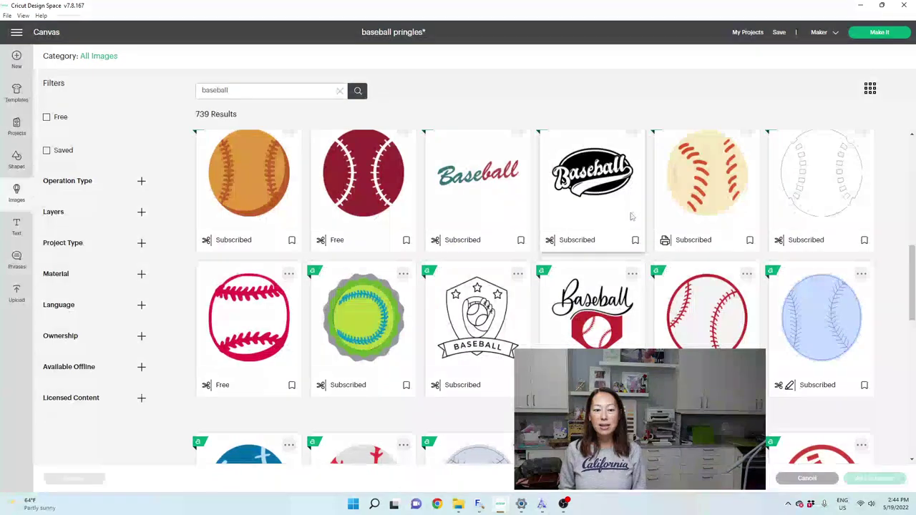
{"action": "scroll", "coordinate": [631, 217], "scroll_direction": "down", "scroll_amount": 2}
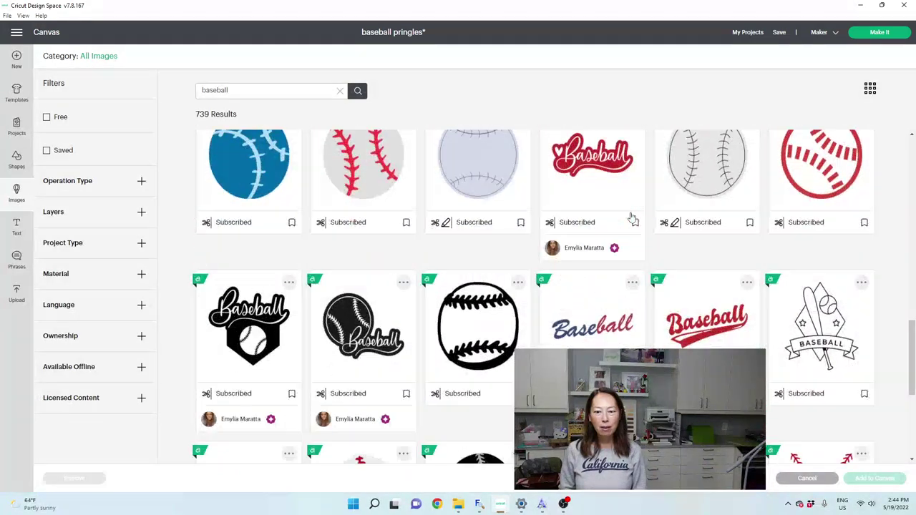
{"action": "scroll", "coordinate": [631, 216], "scroll_direction": "down", "scroll_amount": 2}
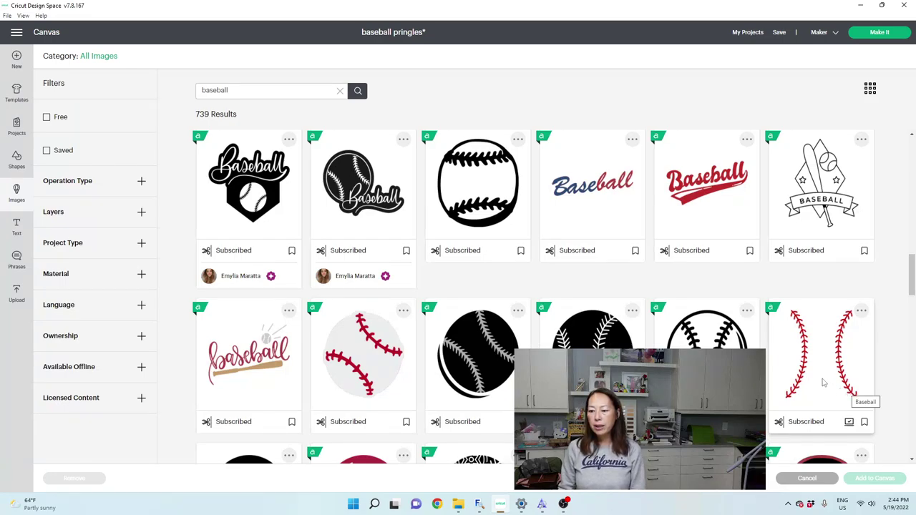
{"action": "left_click", "coordinate": [861, 311]}
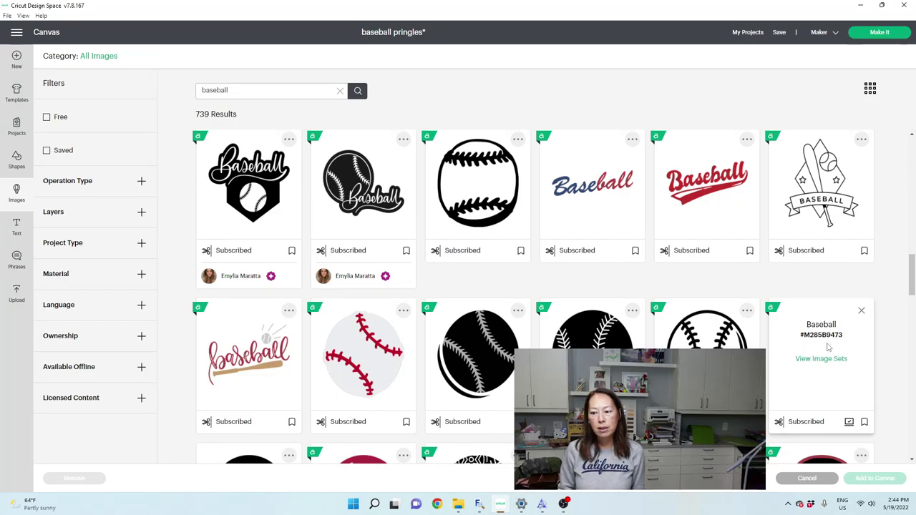
{"action": "left_click", "coordinate": [821, 359]}
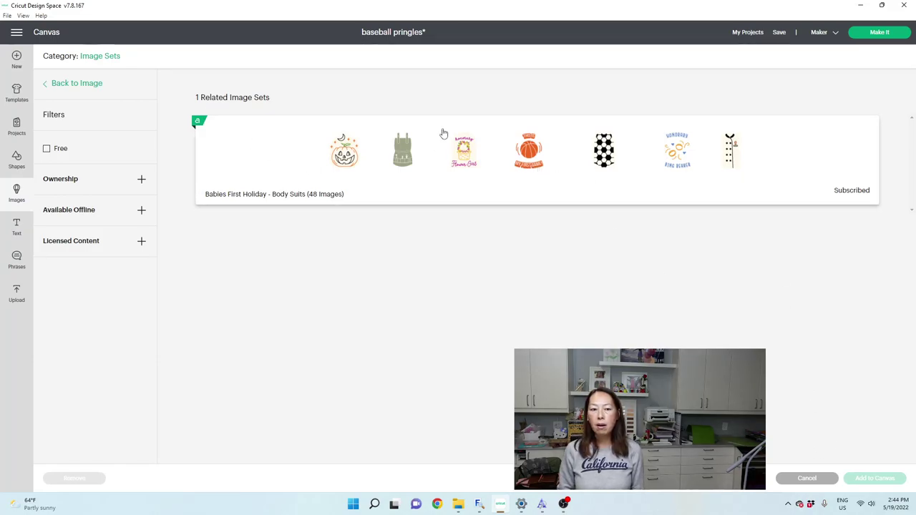
Return to the canvas, then rerun the 'baseball' image search
{"action": "left_click", "coordinate": [790, 477]}
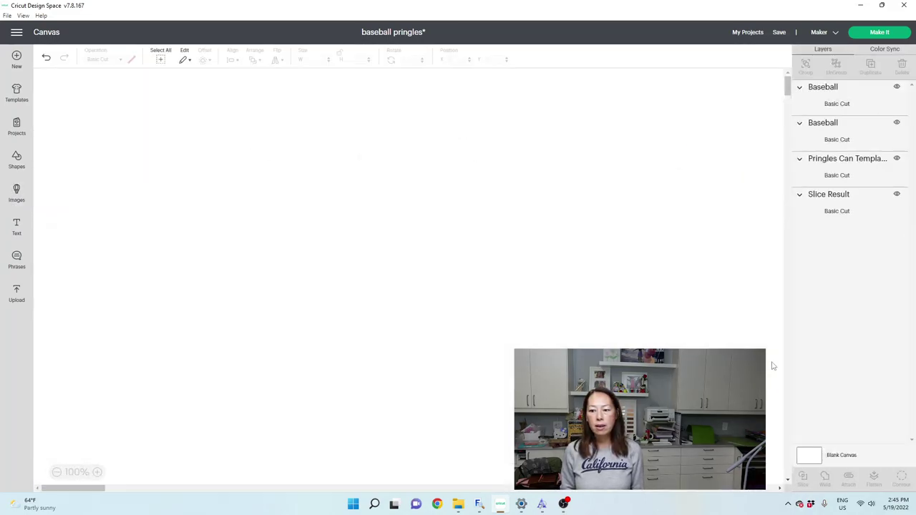
{"action": "left_click", "coordinate": [16, 194]}
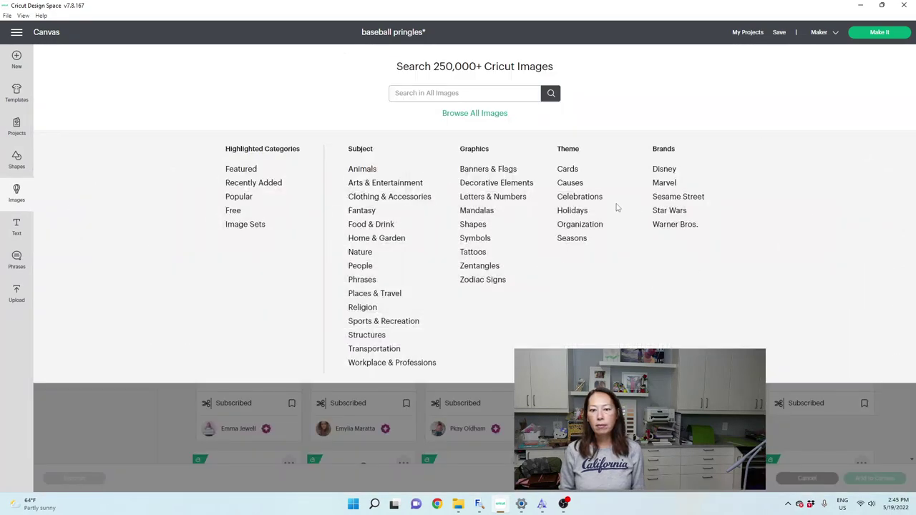
{"action": "left_click", "coordinate": [507, 95]}
{"action": "type", "text": "baseball"}
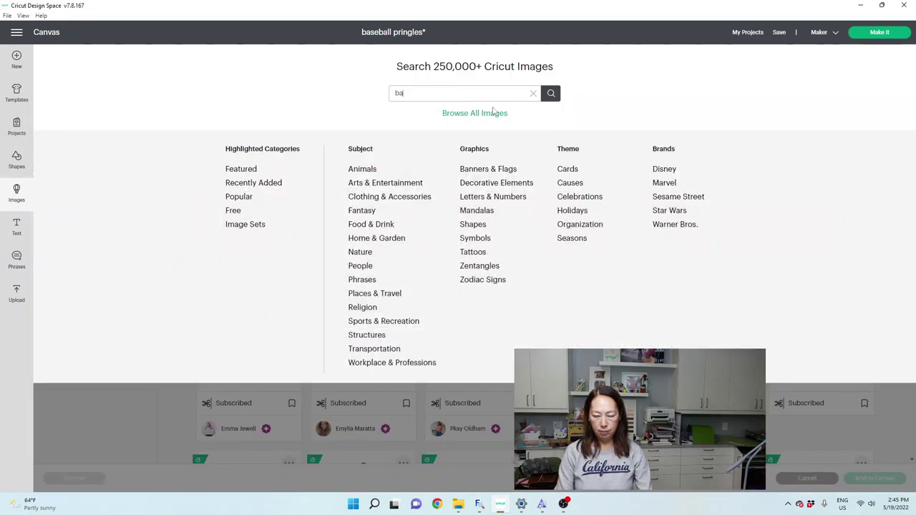
{"action": "key", "text": "Return"}
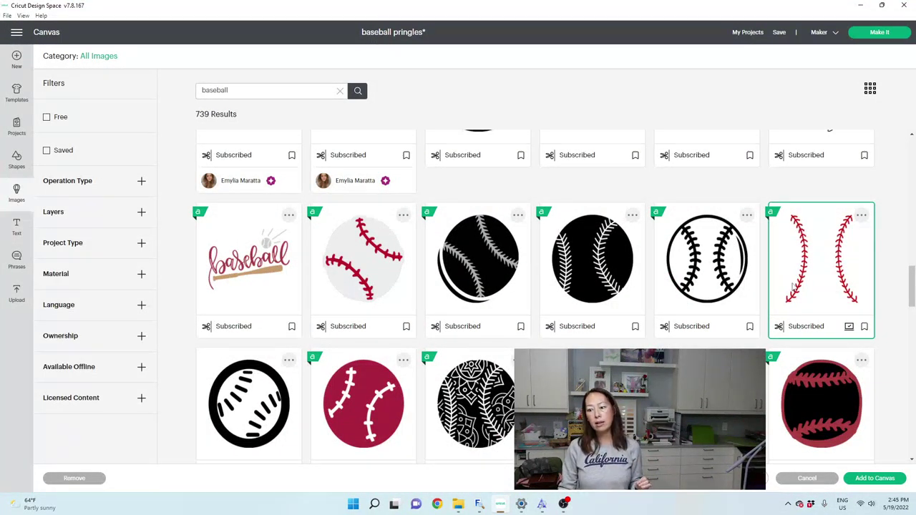
Add the stitches image and nudge the two red stitch curves slightly right in the baseball panel
{"action": "left_click", "coordinate": [877, 478]}
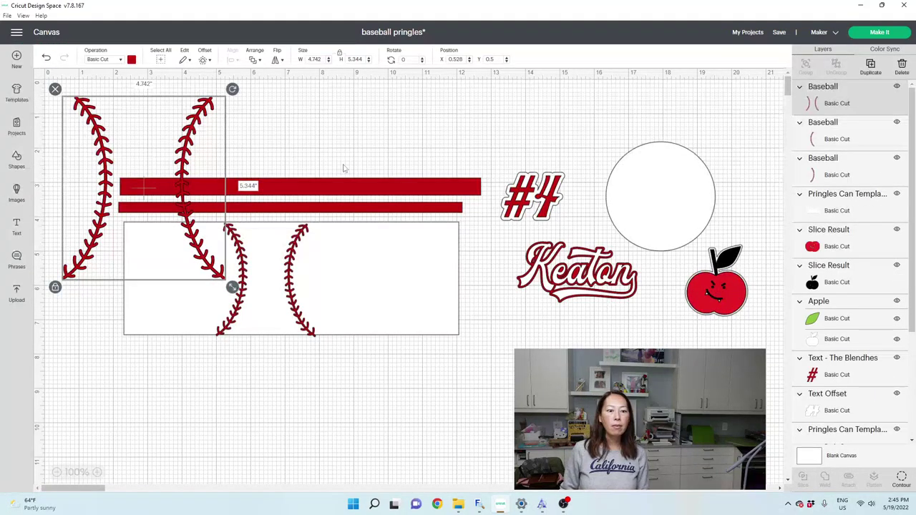
{"action": "left_click_drag", "start_coordinate": [196, 183], "coordinate": [525, 343]}
{"action": "left_click_drag", "start_coordinate": [305, 228], "coordinate": [322, 231]}
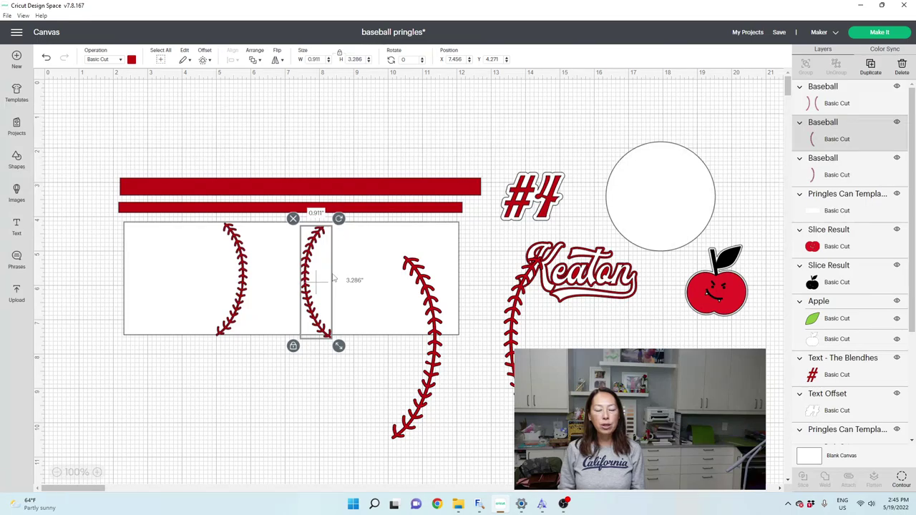
{"action": "left_click_drag", "start_coordinate": [242, 293], "coordinate": [260, 295]}
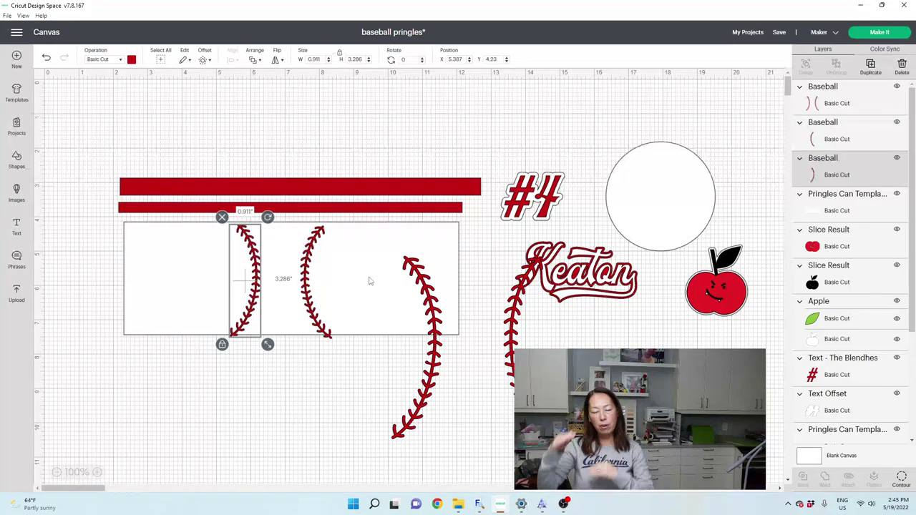
{"action": "left_click_drag", "start_coordinate": [321, 233], "coordinate": [327, 233]}
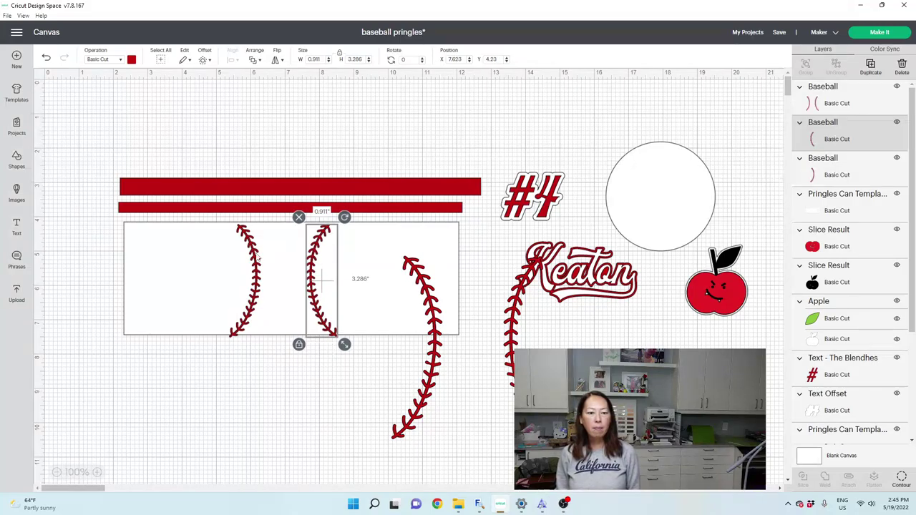
{"action": "left_click_drag", "start_coordinate": [321, 279], "coordinate": [255, 255]}
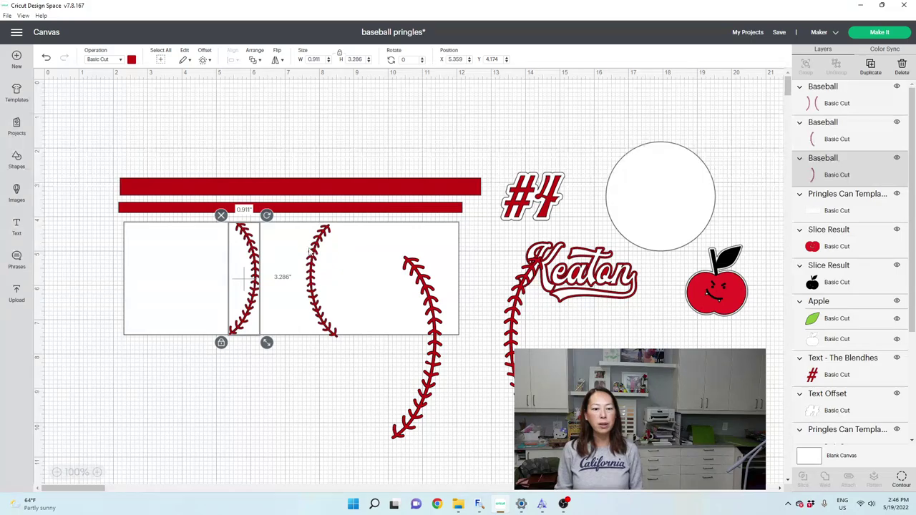
{"action": "left_click", "coordinate": [322, 279]}
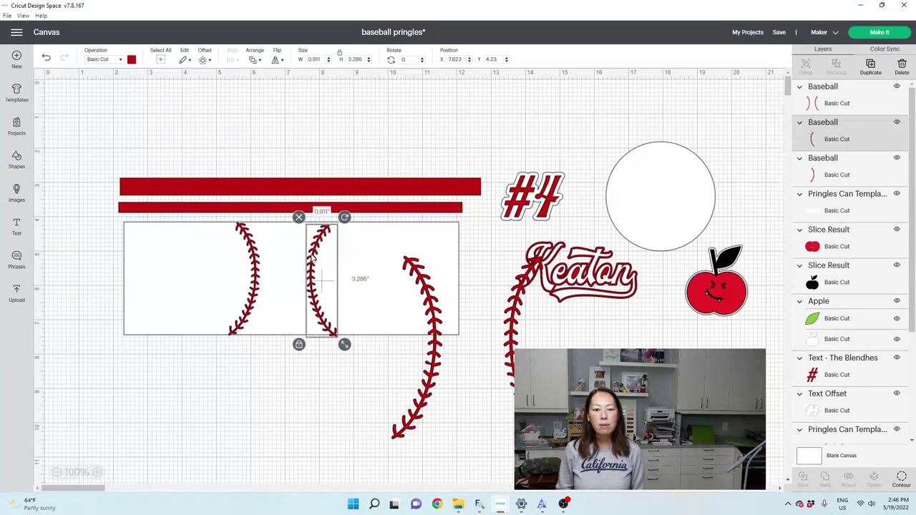
Shrink and reposition the extra stitches image, then delete it
{"action": "left_click", "coordinate": [438, 379]}
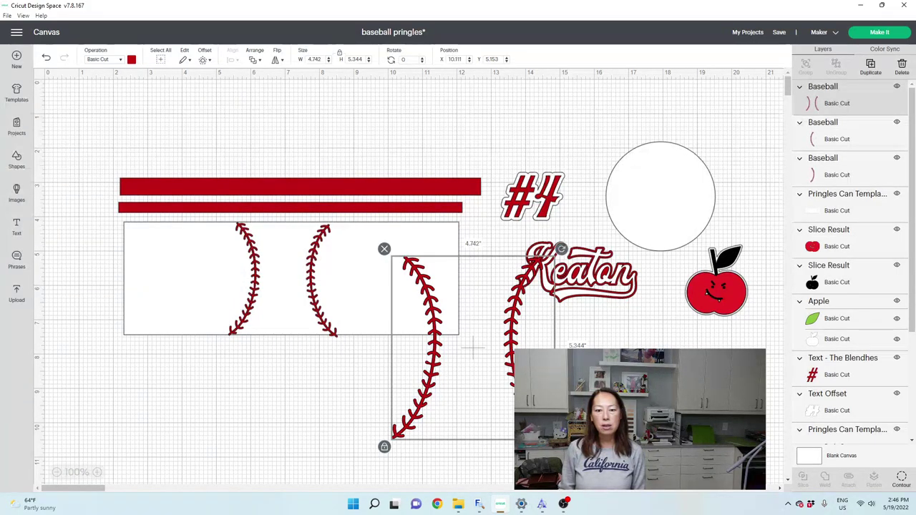
{"action": "left_click_drag", "start_coordinate": [552, 446], "coordinate": [490, 380]}
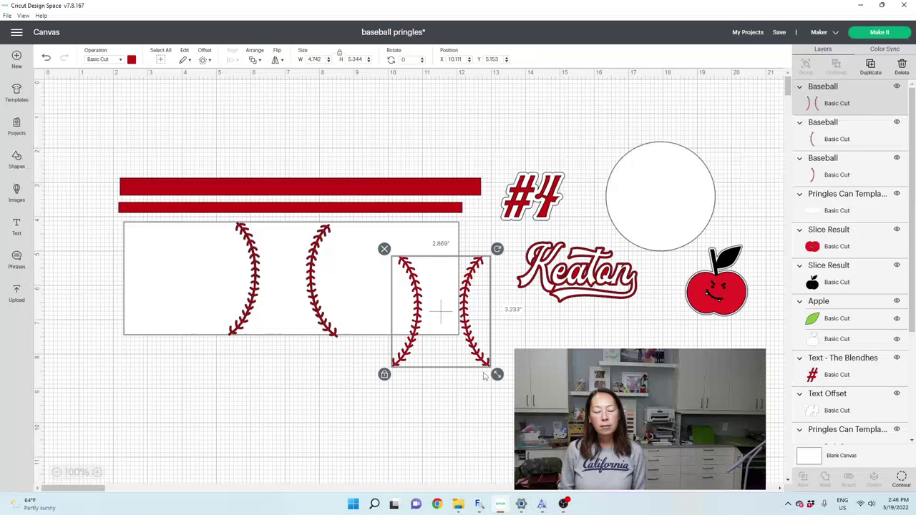
{"action": "left_click_drag", "start_coordinate": [436, 322], "coordinate": [615, 407]}
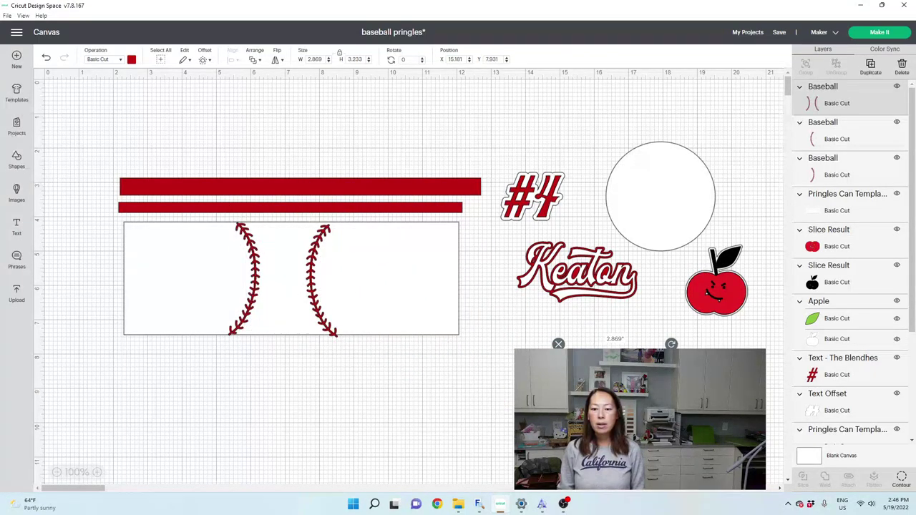
{"action": "left_click", "coordinate": [558, 344]}
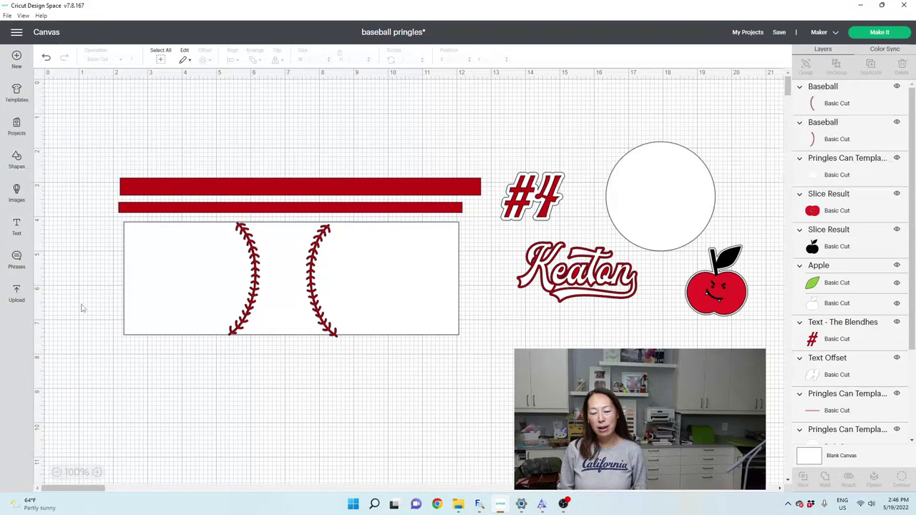
{"action": "left_click", "coordinate": [436, 505]}
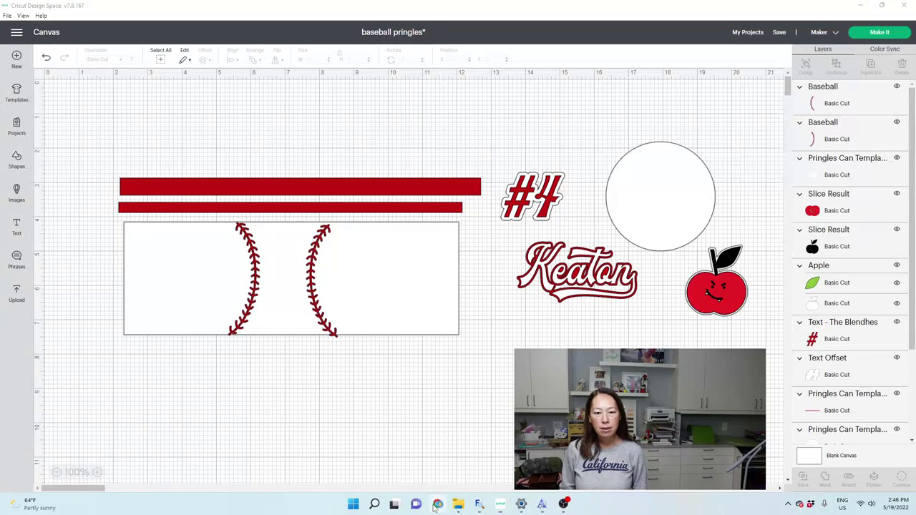
Load the Creative Fabrica website and select the Keaton name text in Cricut
{"action": "type", "text": "creativefabrica.com"}
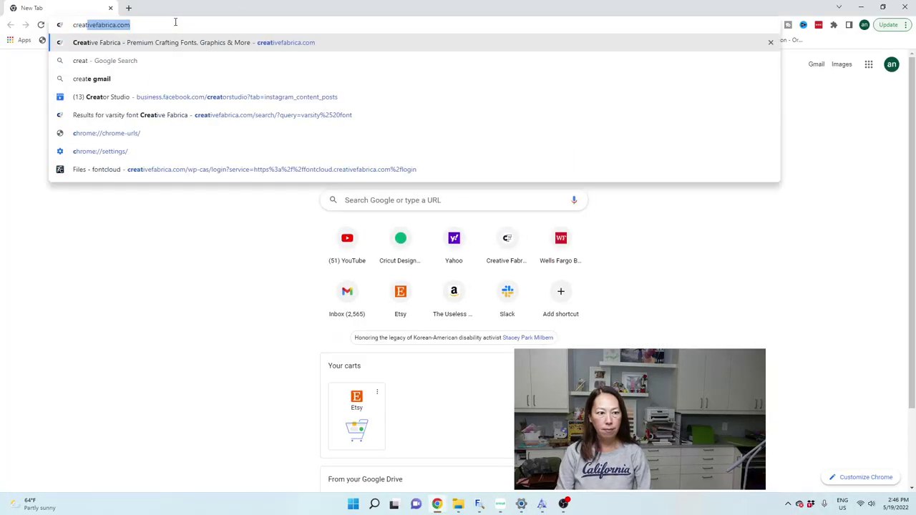
{"action": "key", "text": "Return"}
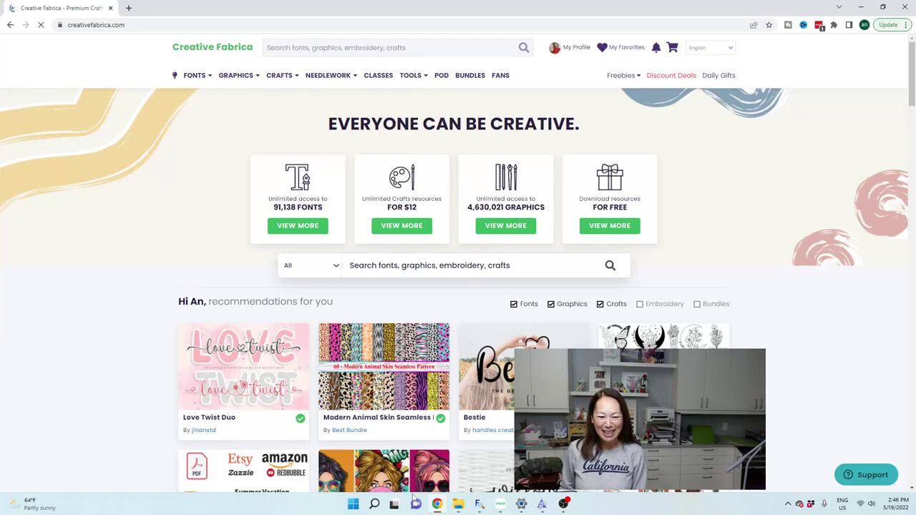
{"action": "mouse_move", "coordinate": [457, 506]}
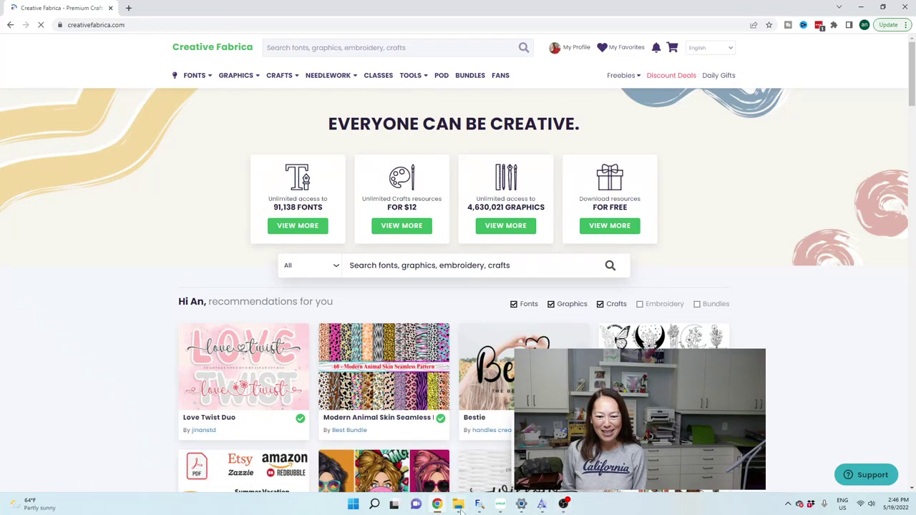
{"action": "left_click", "coordinate": [499, 506]}
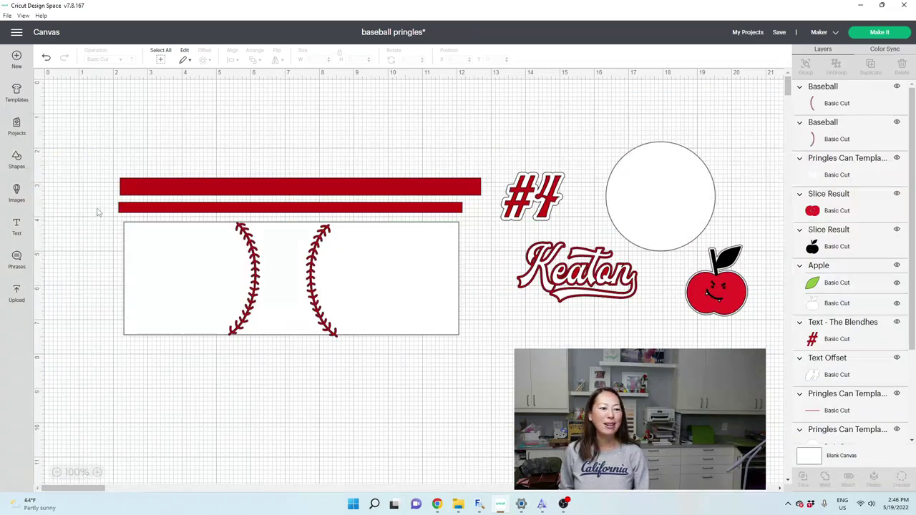
{"action": "left_click", "coordinate": [625, 282]}
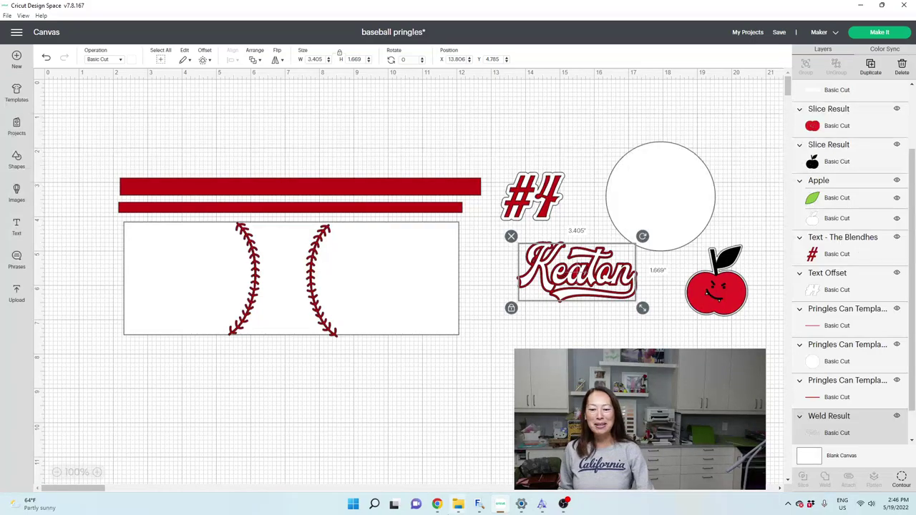
Search Creative Fabrica for 'blendhe' and go to The Blendhes font page
{"action": "left_click", "coordinate": [436, 504]}
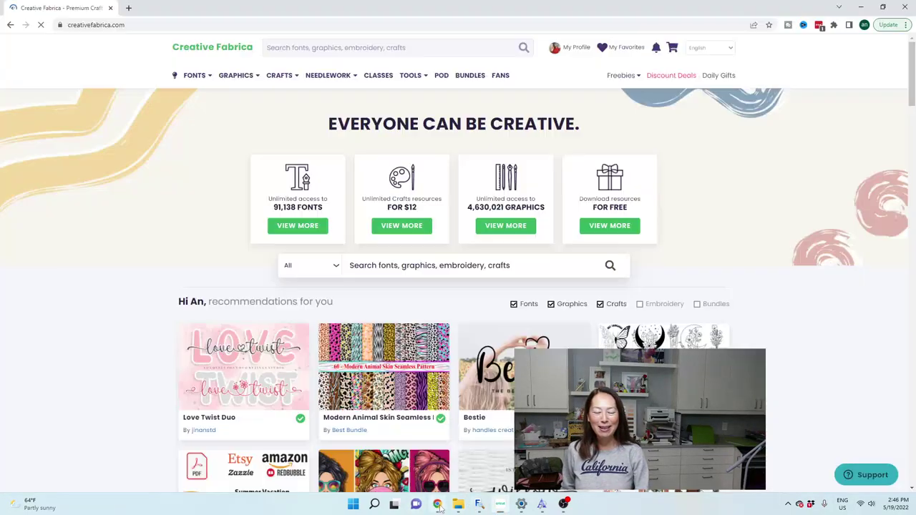
{"action": "type", "text": "blen"}
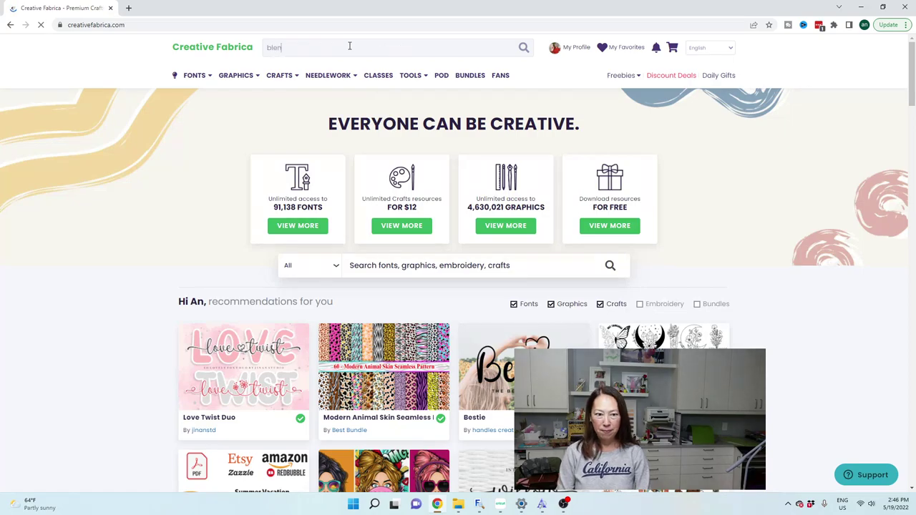
{"action": "type", "text": "dhe"}
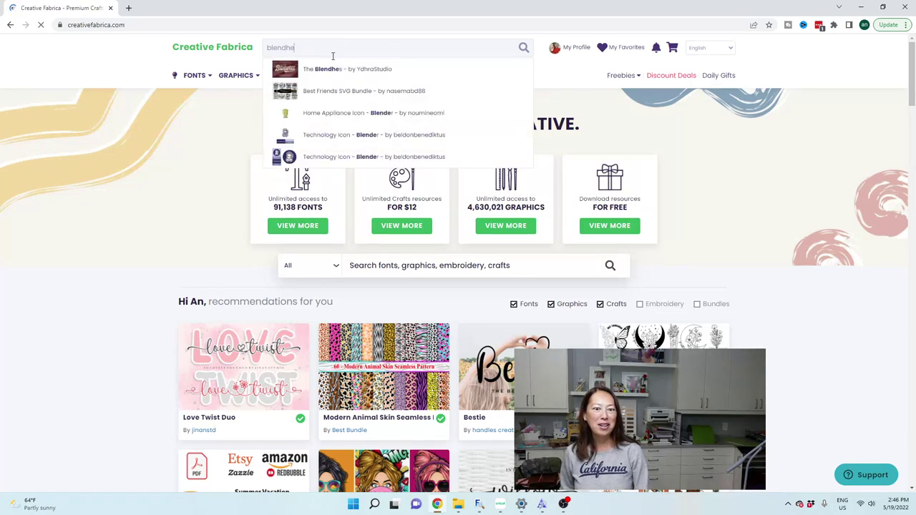
{"action": "left_click", "coordinate": [309, 70]}
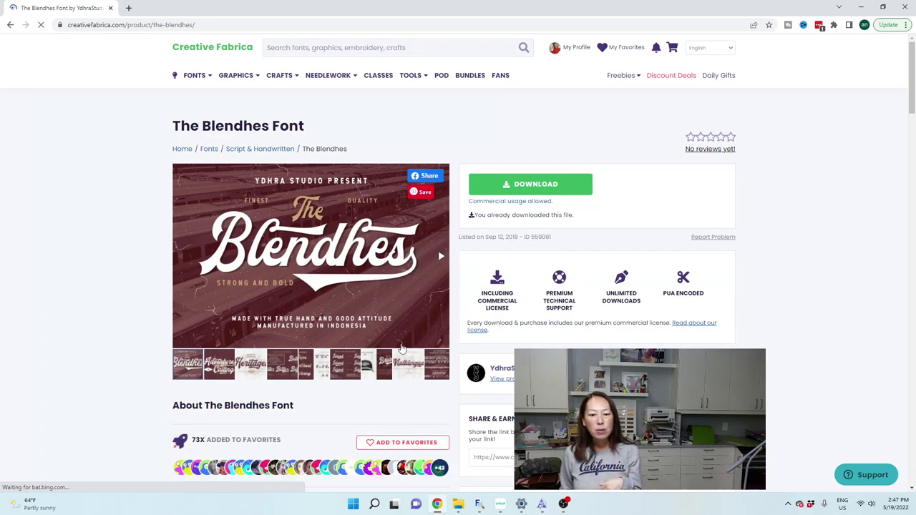
Page through The Blendhes samples, from Heritages and ligatures to Multilingual, back to Braves
{"action": "left_click", "coordinate": [441, 256]}
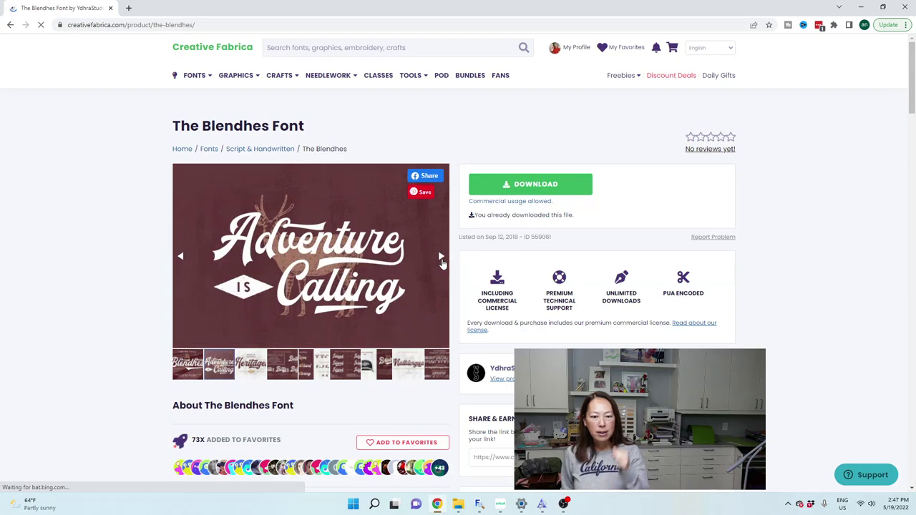
{"action": "left_click", "coordinate": [441, 258]}
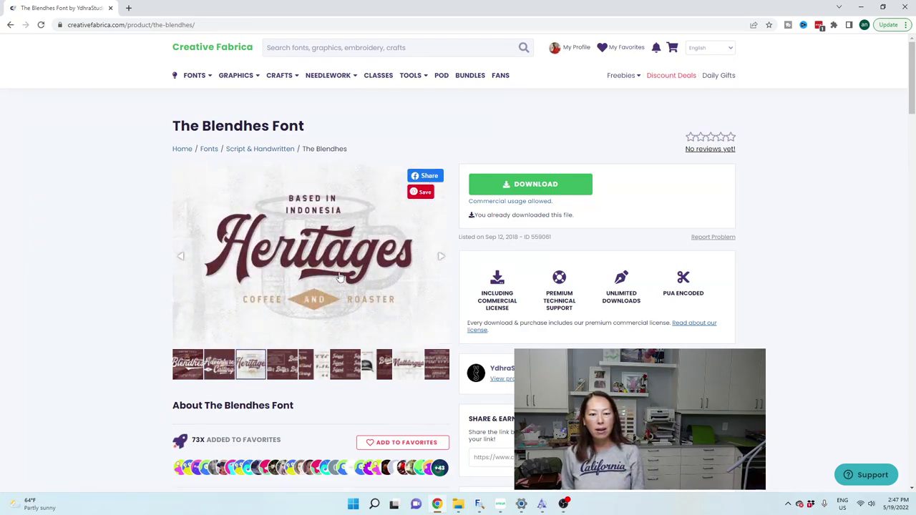
{"action": "left_click", "coordinate": [440, 257]}
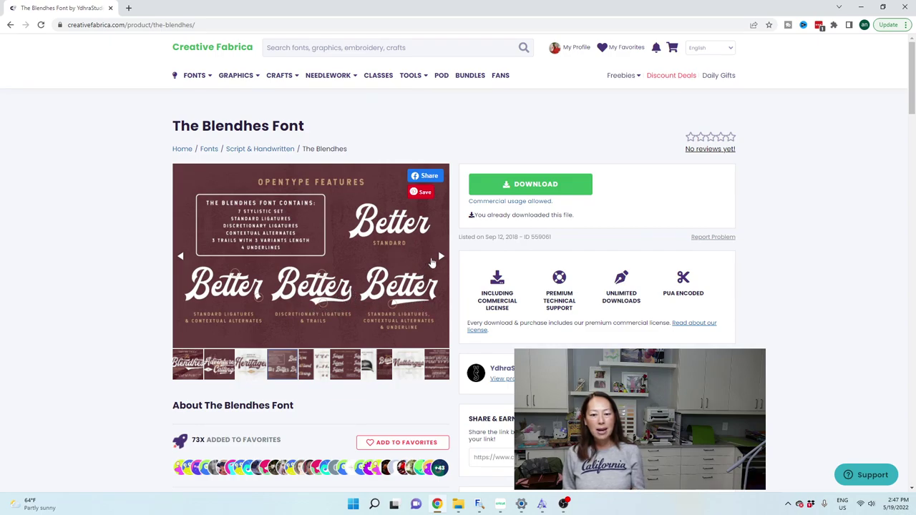
{"action": "left_click", "coordinate": [440, 258]}
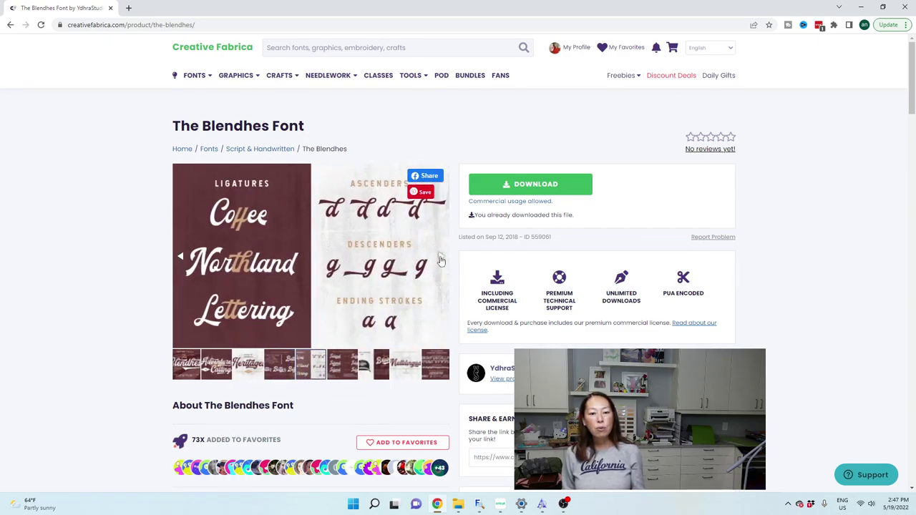
{"action": "left_click", "coordinate": [441, 258]}
{"action": "left_click", "coordinate": [441, 258]}
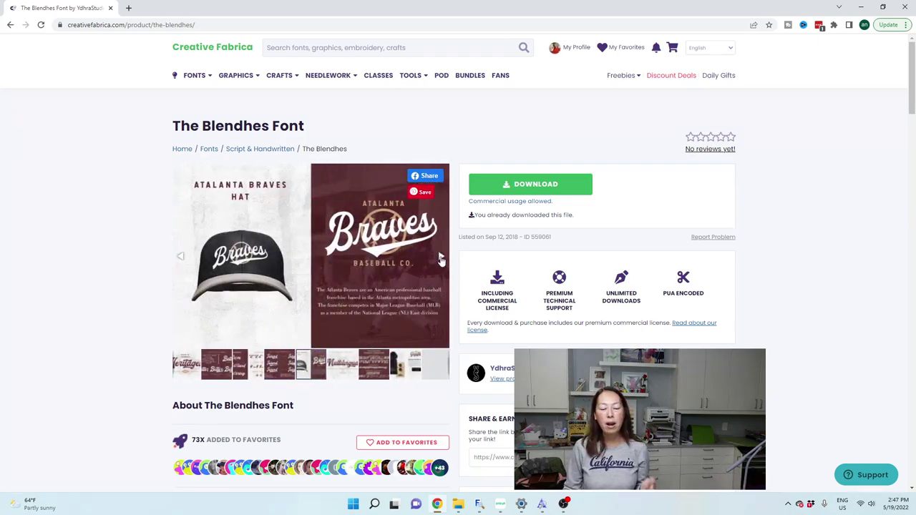
{"action": "left_click", "coordinate": [441, 258]}
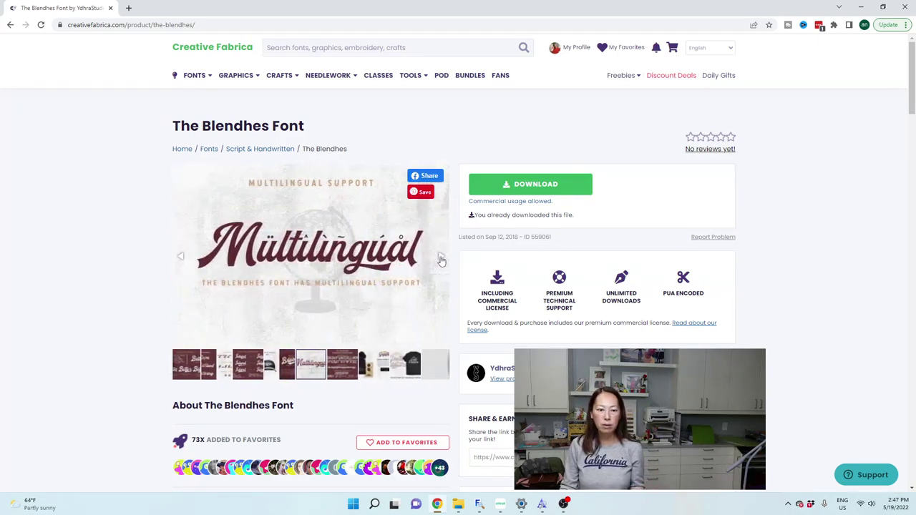
{"action": "left_click", "coordinate": [182, 258]}
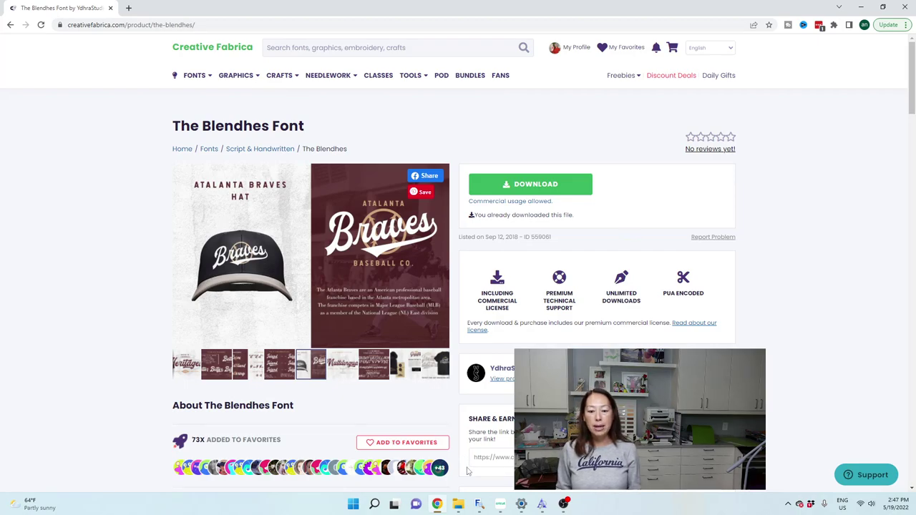
{"action": "left_click", "coordinate": [479, 504]}
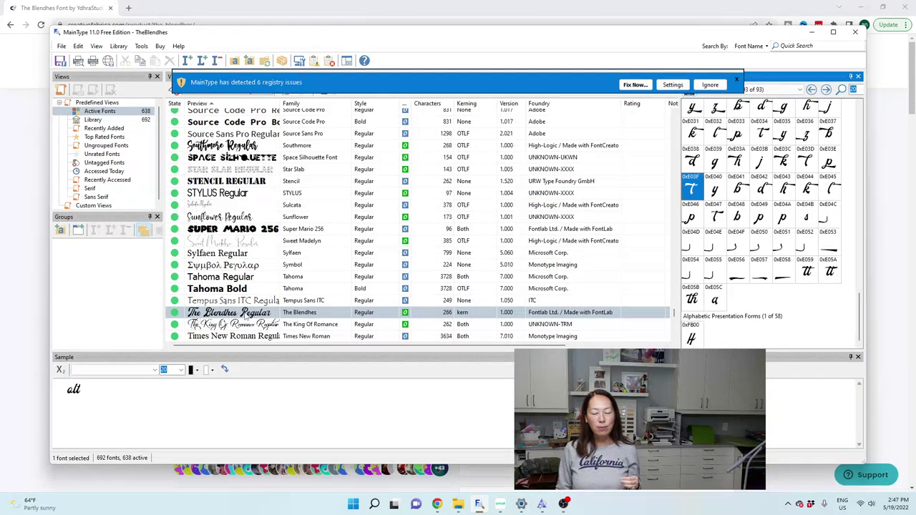
Inspect The Blendhes alternates from 0xE050 and pick the 0xE059 double-t ligature glyph
{"action": "scroll", "coordinate": [801, 276], "scroll_direction": "up", "scroll_amount": 1}
{"action": "scroll", "coordinate": [793, 286], "scroll_direction": "down", "scroll_amount": 1}
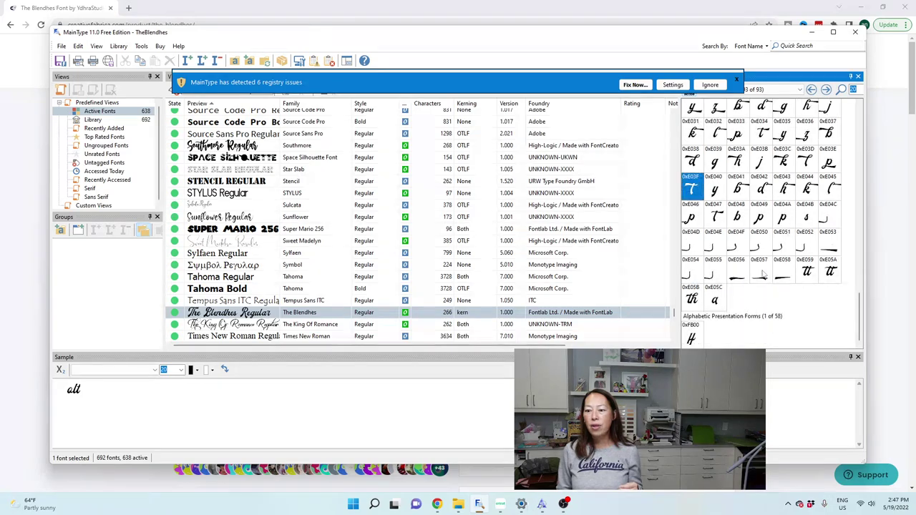
{"action": "left_click", "coordinate": [760, 249]}
{"action": "mouse_move", "coordinate": [759, 275]}
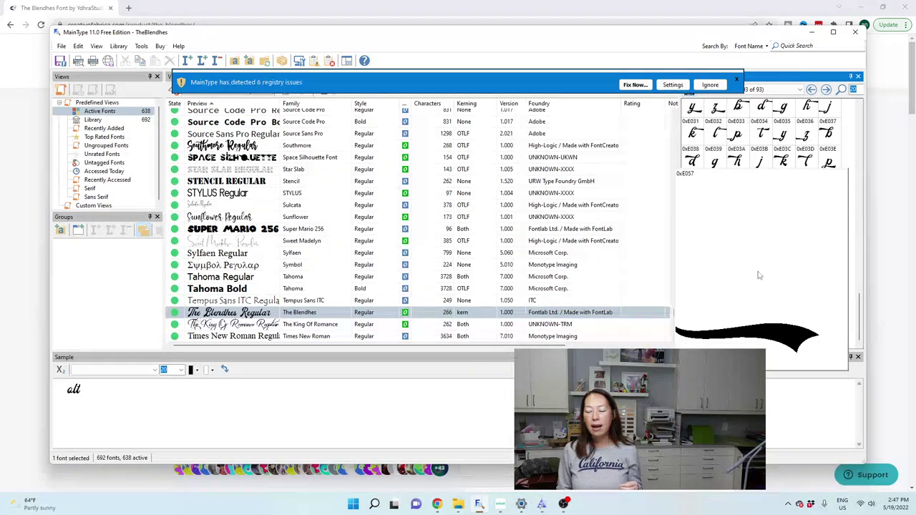
{"action": "mouse_move", "coordinate": [813, 279]}
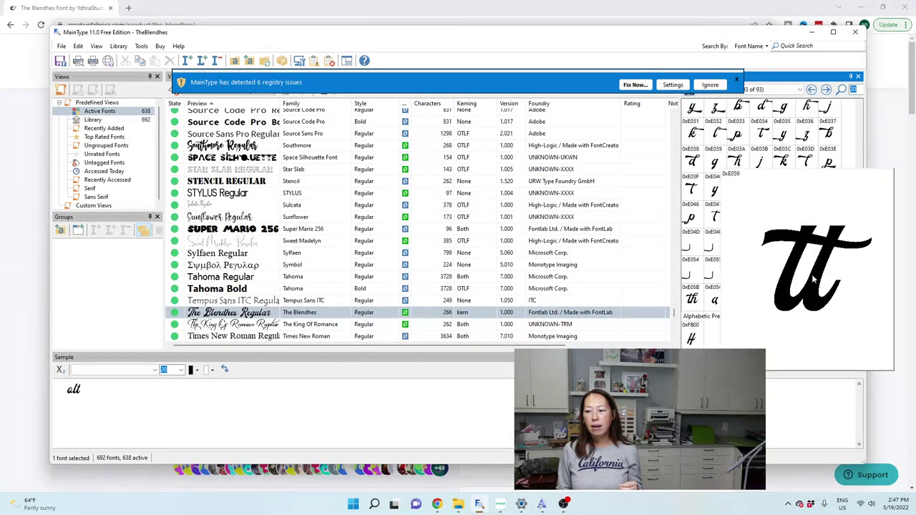
{"action": "left_click", "coordinate": [813, 280]}
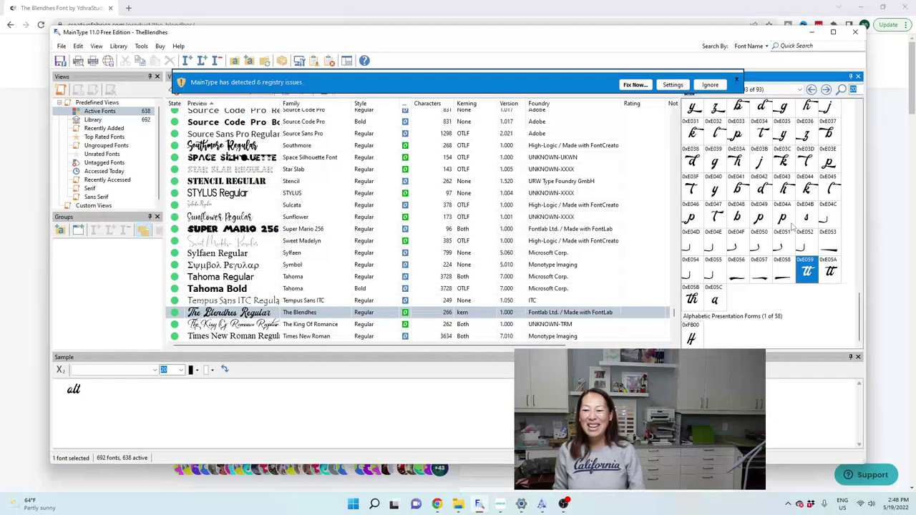
Back in Cricut Design Space, add a new text object reading 'Keaton'
{"action": "left_click", "coordinate": [502, 504]}
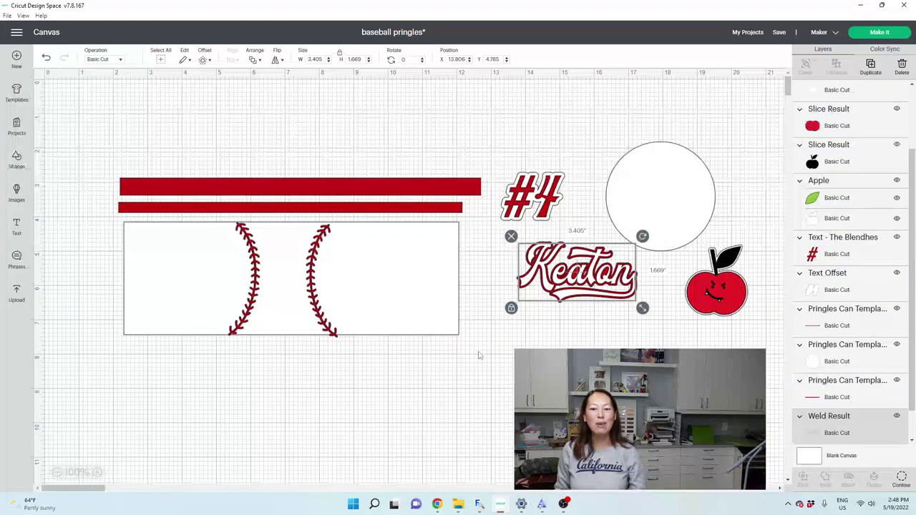
{"action": "left_click", "coordinate": [21, 227]}
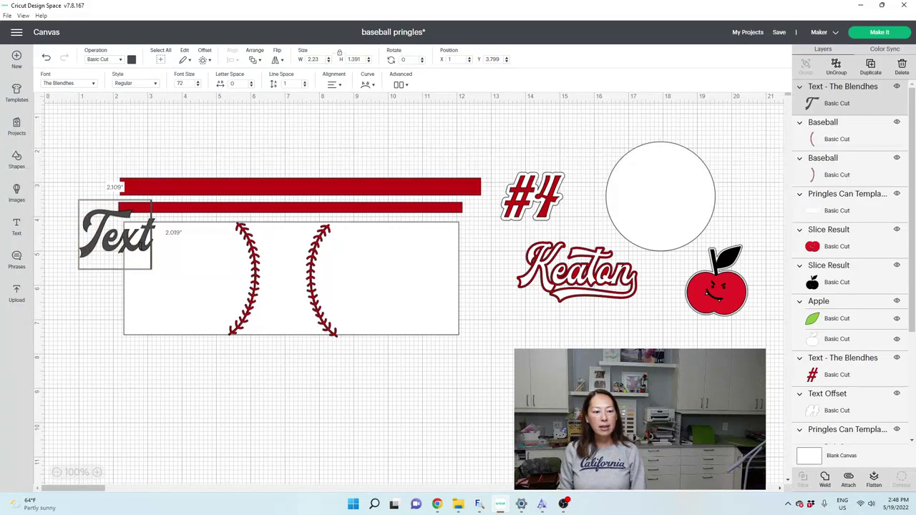
{"action": "type", "text": "Keaton"}
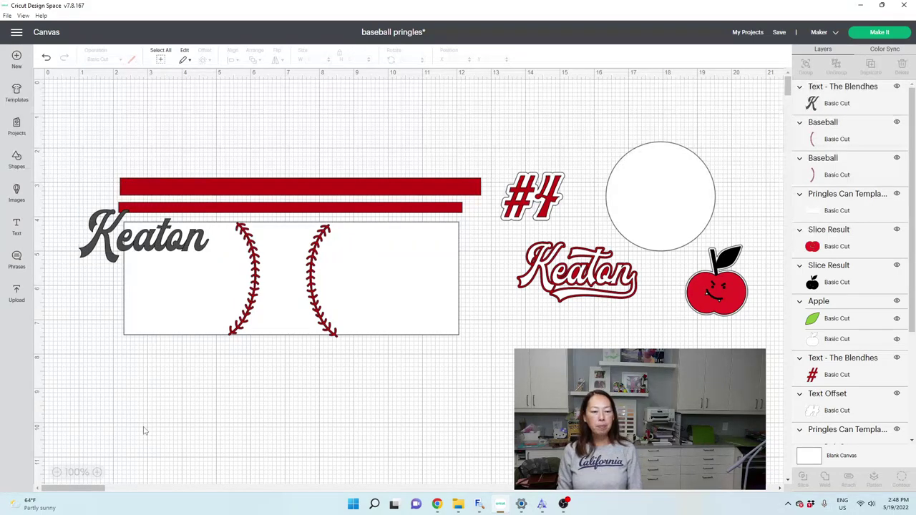
Position the Keaton text below the baseball panel and zoom in on it
{"action": "left_click_drag", "start_coordinate": [141, 244], "coordinate": [281, 426]}
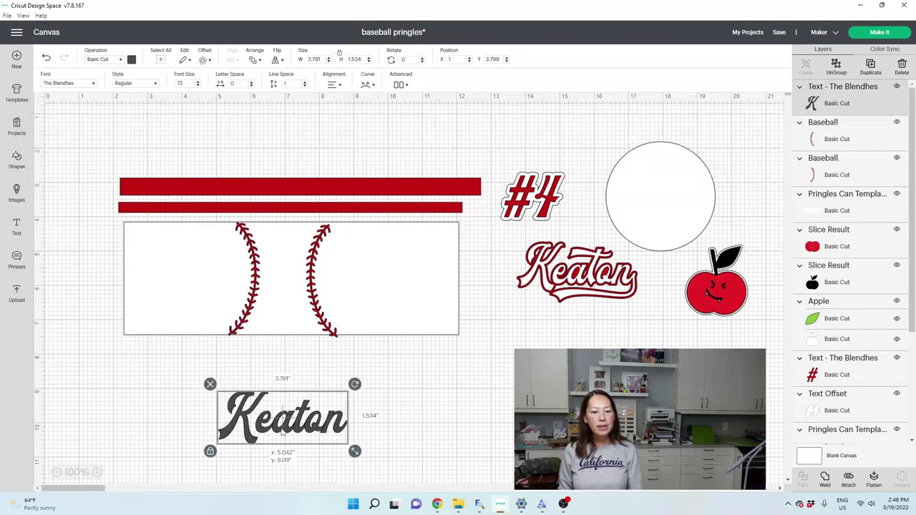
{"action": "scroll", "coordinate": [285, 343], "scroll_direction": "down", "scroll_amount": 8}
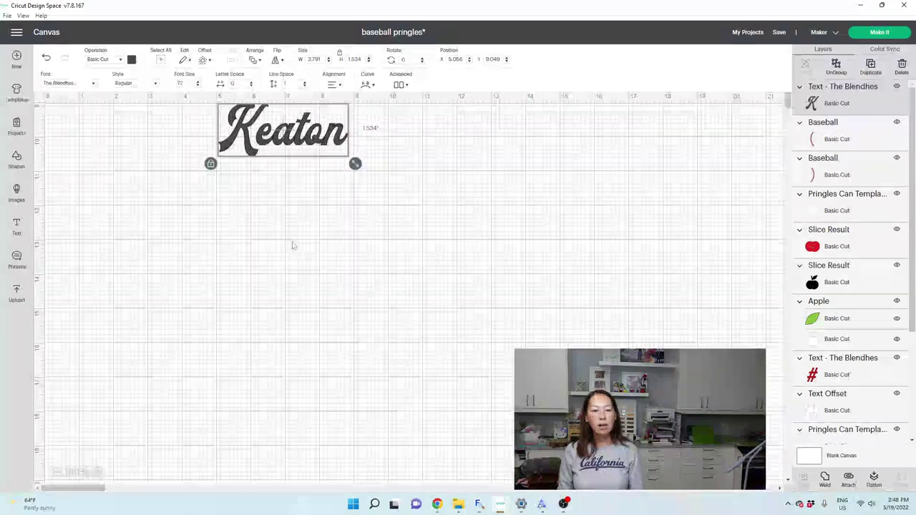
{"action": "left_click_drag", "start_coordinate": [313, 153], "coordinate": [262, 188]}
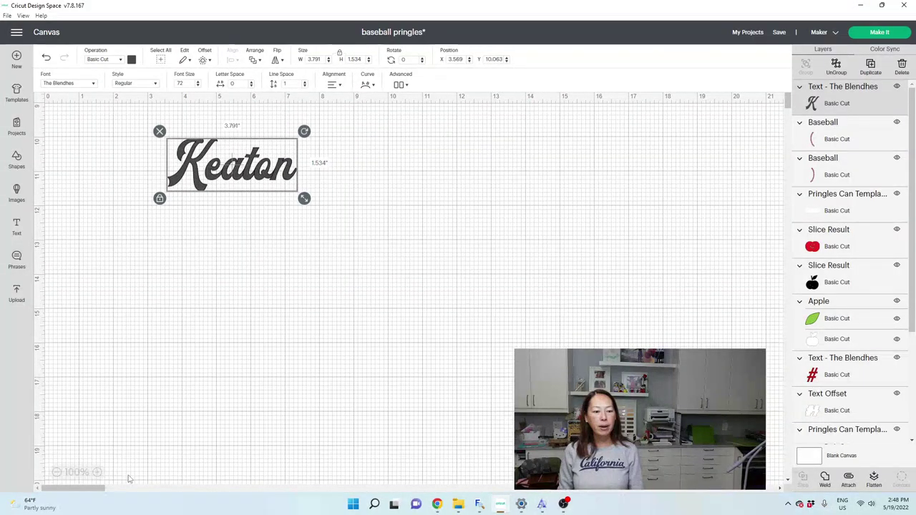
{"action": "left_click", "coordinate": [99, 472]}
{"action": "left_click", "coordinate": [99, 473]}
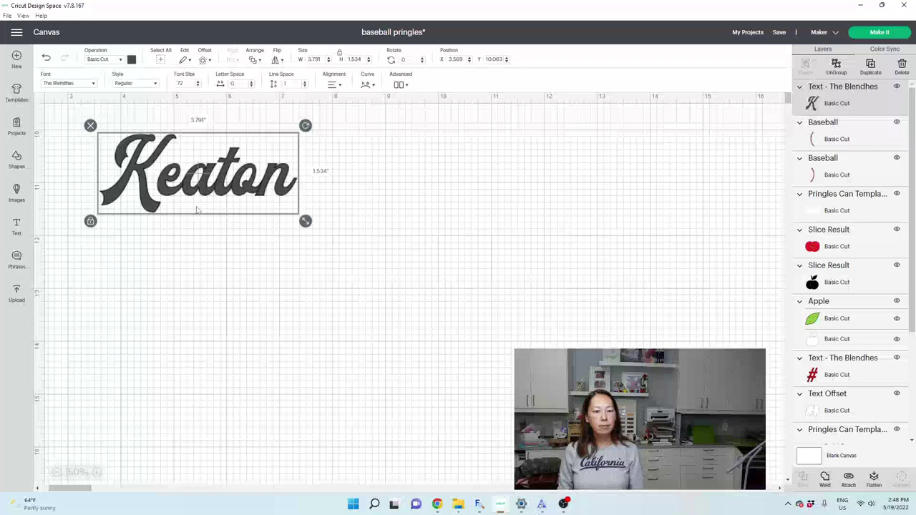
{"action": "left_click_drag", "start_coordinate": [197, 209], "coordinate": [222, 221]}
{"action": "left_click", "coordinate": [266, 247]}
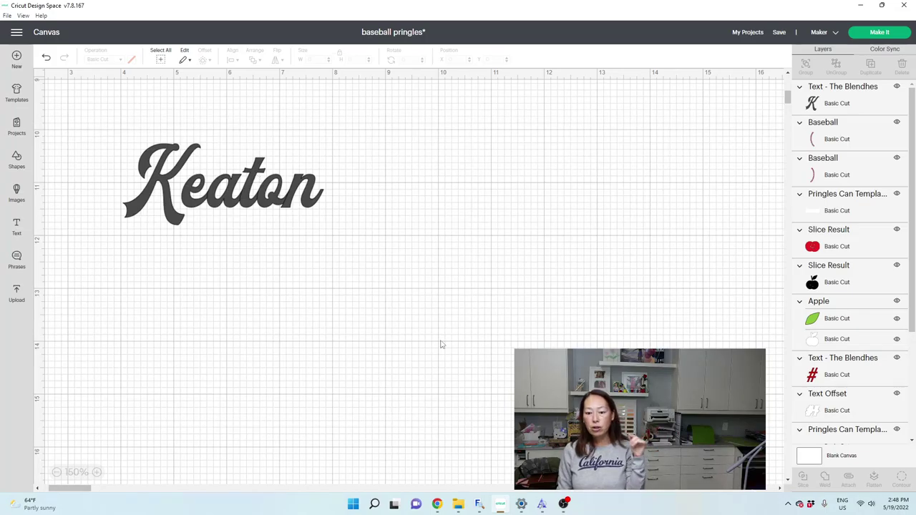
In MainType, pick The Blendhes' swash t glyph 0xE034, then return to Cricut Design Space
{"action": "left_click", "coordinate": [478, 504]}
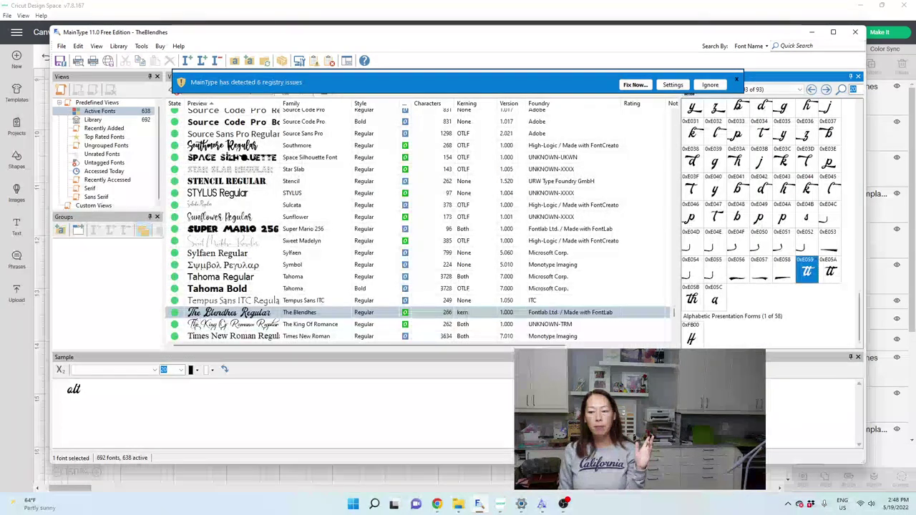
{"action": "scroll", "coordinate": [781, 198], "scroll_direction": "up", "scroll_amount": 1}
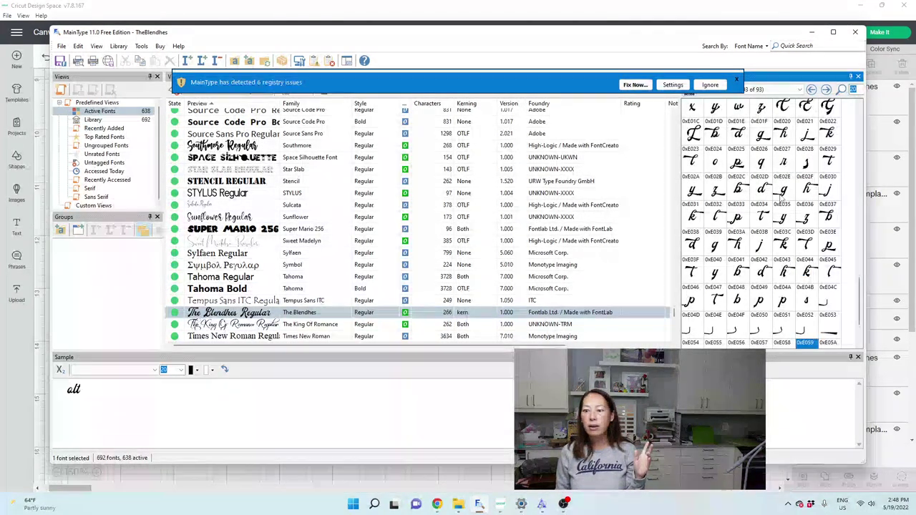
{"action": "left_click", "coordinate": [764, 220]}
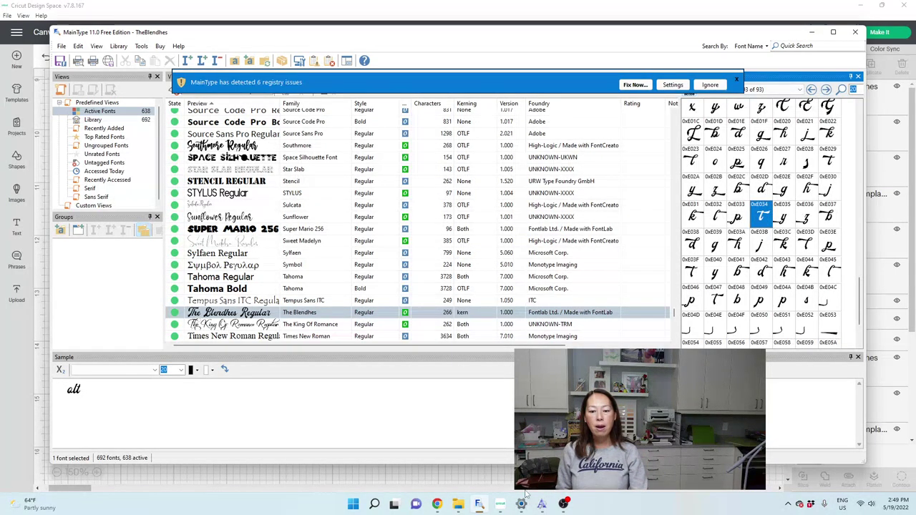
{"action": "left_click", "coordinate": [501, 501]}
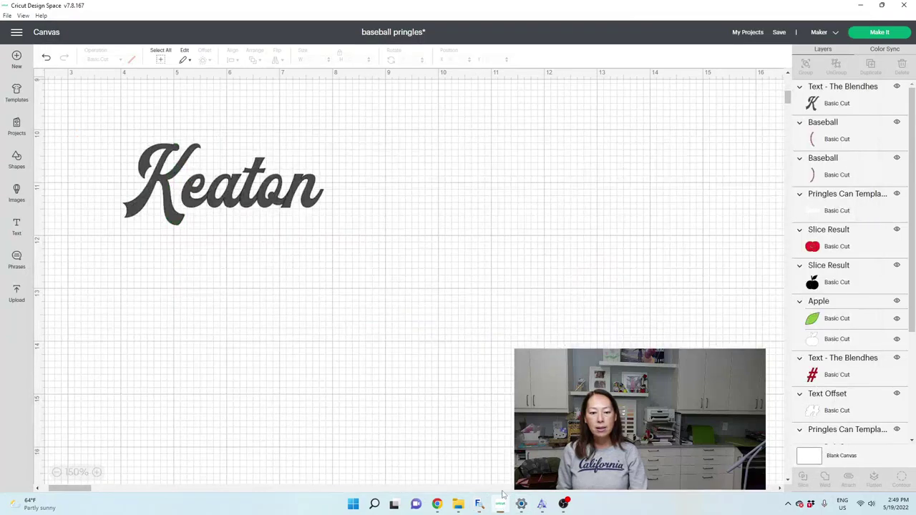
Add the swash t glyph as a new text box and move it up onto Keaton
{"action": "left_click", "coordinate": [16, 230]}
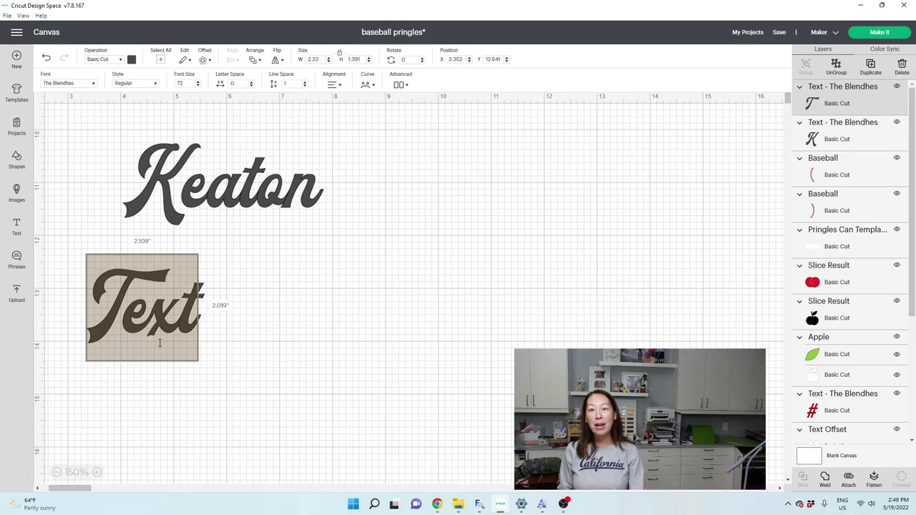
{"action": "type", "text": "t"}
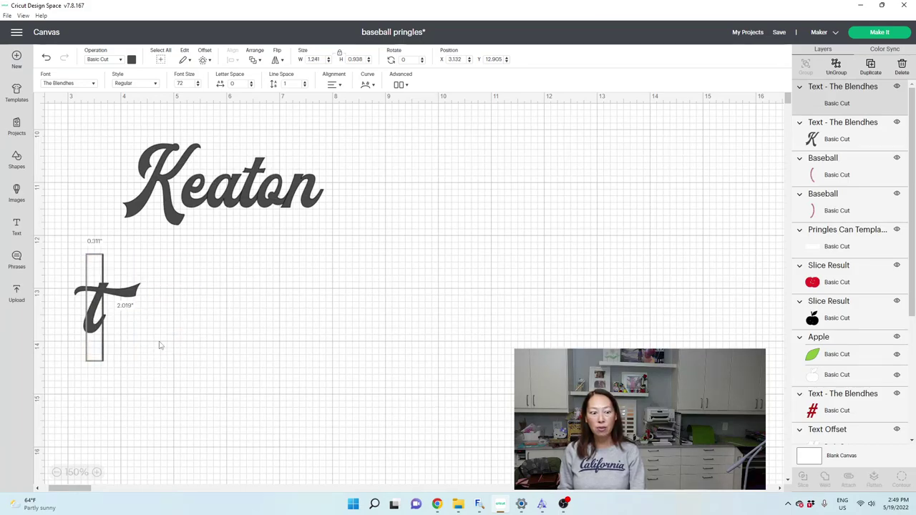
{"action": "left_click", "coordinate": [136, 318]}
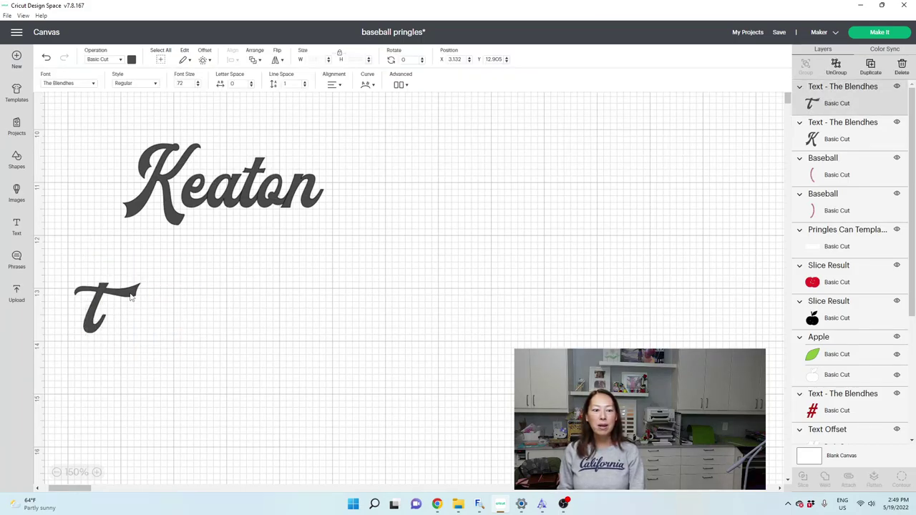
{"action": "left_click_drag", "start_coordinate": [131, 296], "coordinate": [496, 177]}
Ungroup Keaton, move its plain t aside, and slide the swash t into its place
{"action": "left_click", "coordinate": [283, 182]}
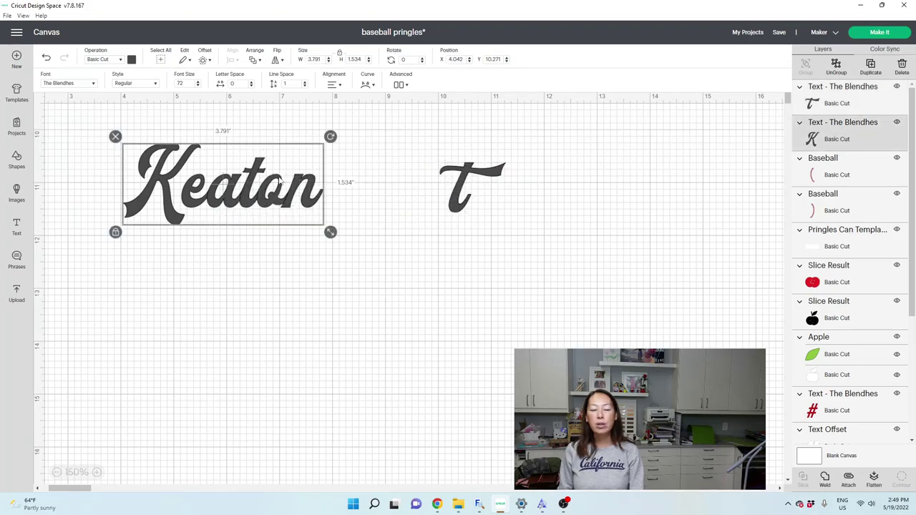
{"action": "left_click", "coordinate": [836, 67]}
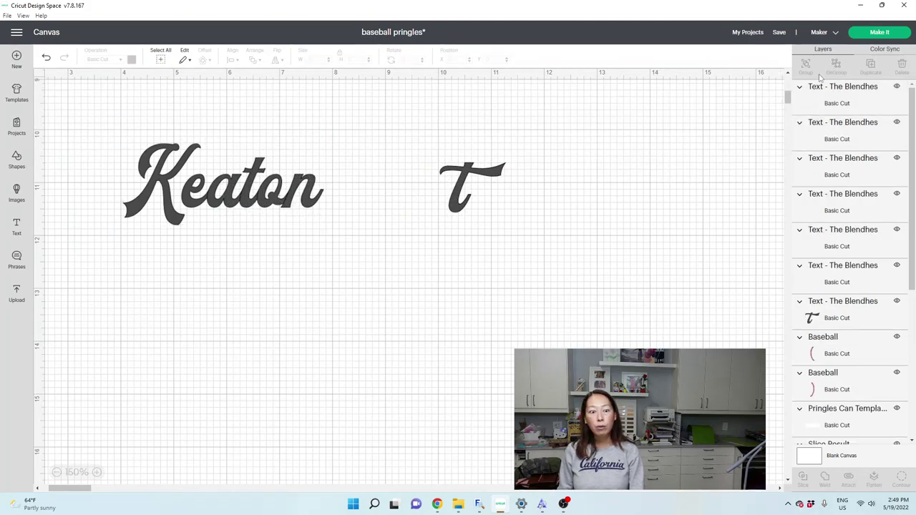
{"action": "left_click_drag", "start_coordinate": [262, 166], "coordinate": [597, 150]}
{"action": "left_click_drag", "start_coordinate": [478, 166], "coordinate": [272, 164]}
{"action": "left_click", "coordinate": [347, 202]}
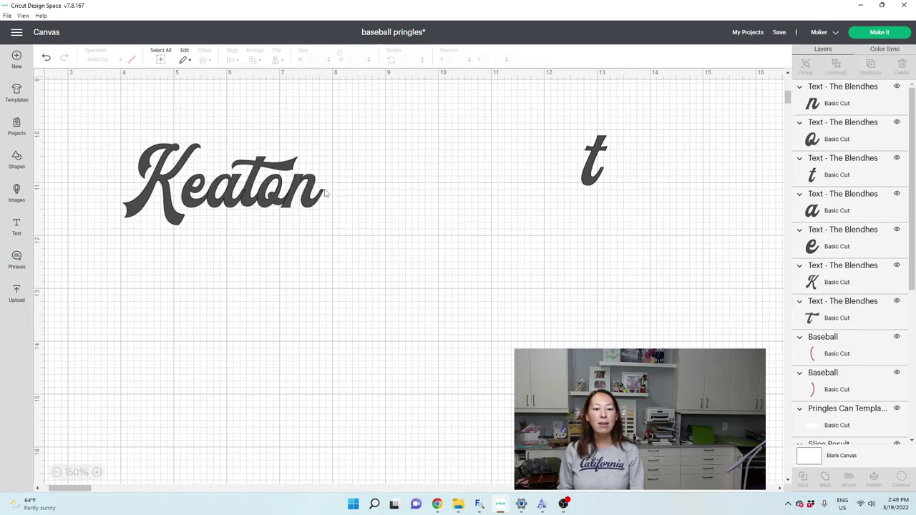
{"action": "left_click", "coordinate": [266, 168]}
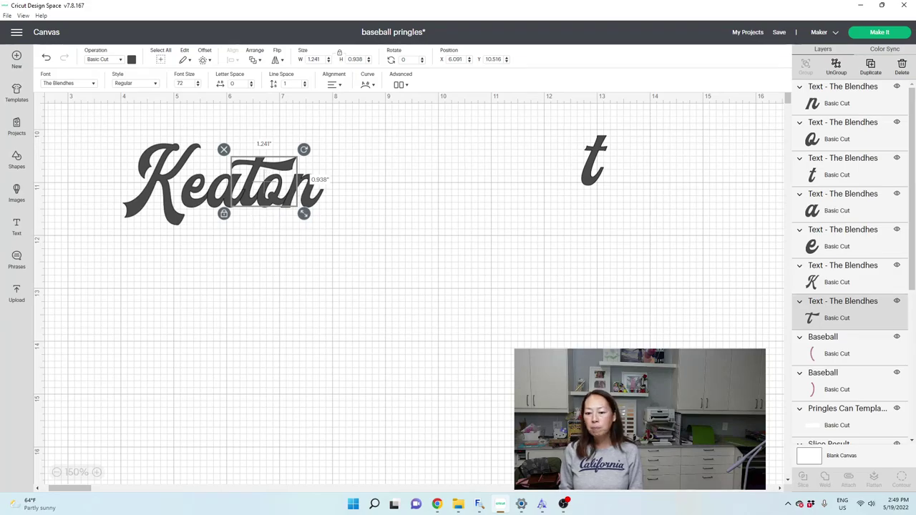
In MainType, pick The Blendhes' long swash glyph 0xE056, then return to Cricut
{"action": "left_click", "coordinate": [479, 504]}
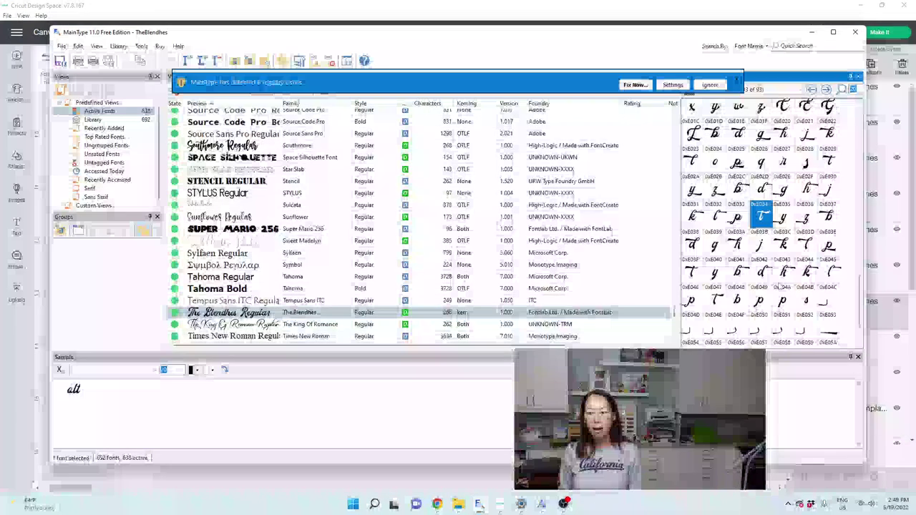
{"action": "scroll", "coordinate": [805, 240], "scroll_direction": "down", "scroll_amount": 3}
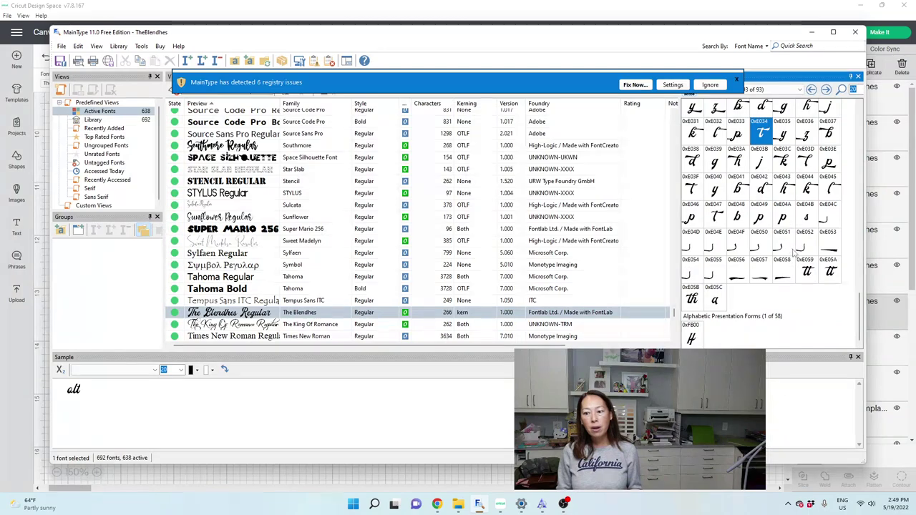
{"action": "left_click", "coordinate": [740, 283]}
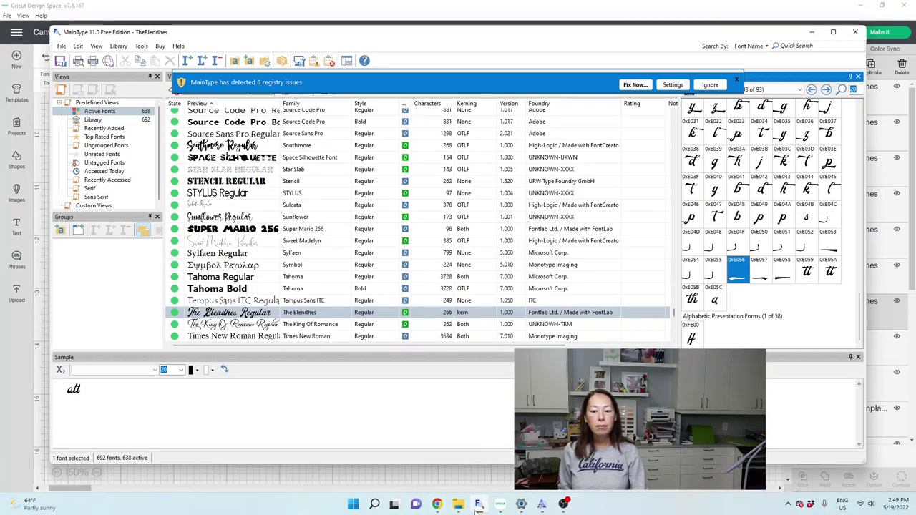
{"action": "left_click", "coordinate": [499, 505]}
Paste the swash glyph as new text, enlarge it and place it under Keaton
{"action": "left_click", "coordinate": [21, 225]}
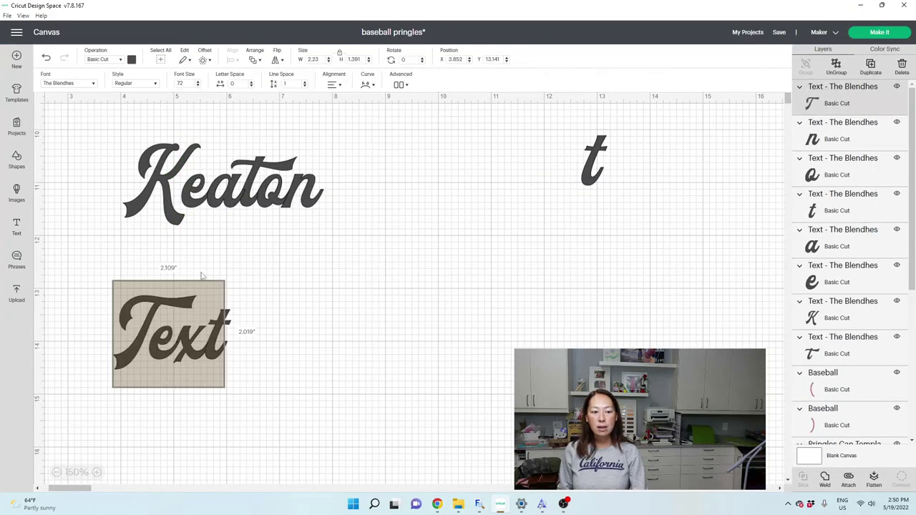
{"action": "key", "text": "ctrl+v"}
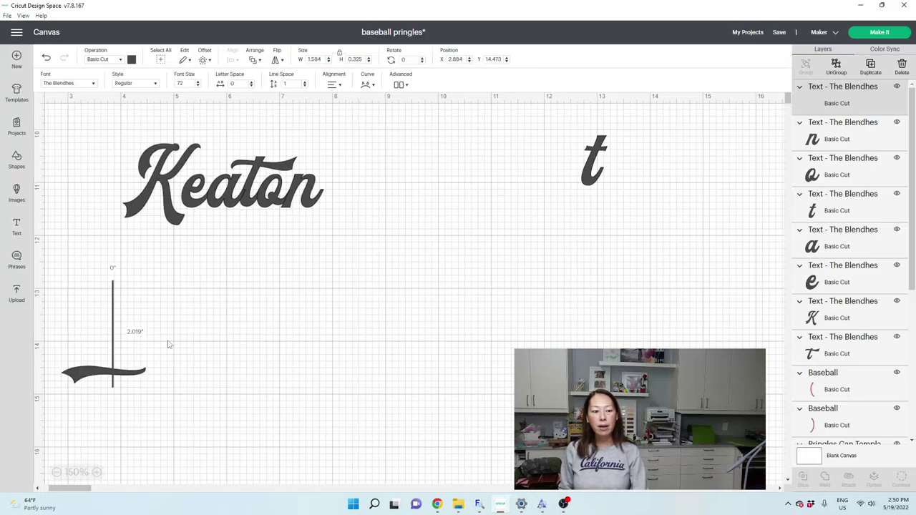
{"action": "left_click", "coordinate": [172, 346]}
{"action": "left_click_drag", "start_coordinate": [129, 381], "coordinate": [394, 290]}
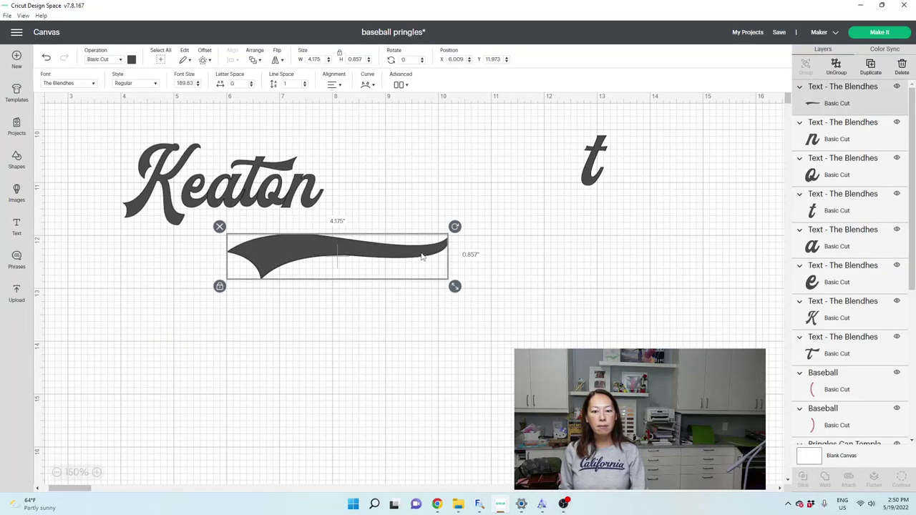
{"action": "left_click_drag", "start_coordinate": [419, 250], "coordinate": [299, 224]}
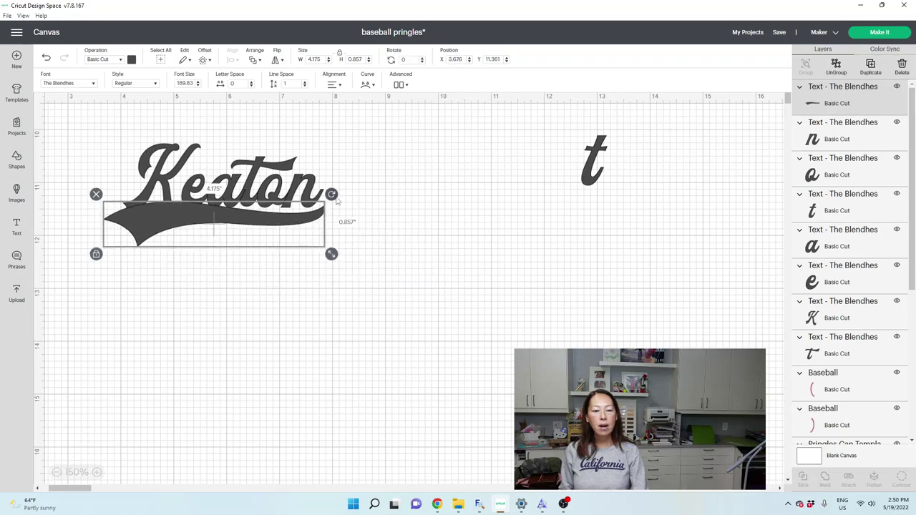
{"action": "left_click", "coordinate": [367, 236]}
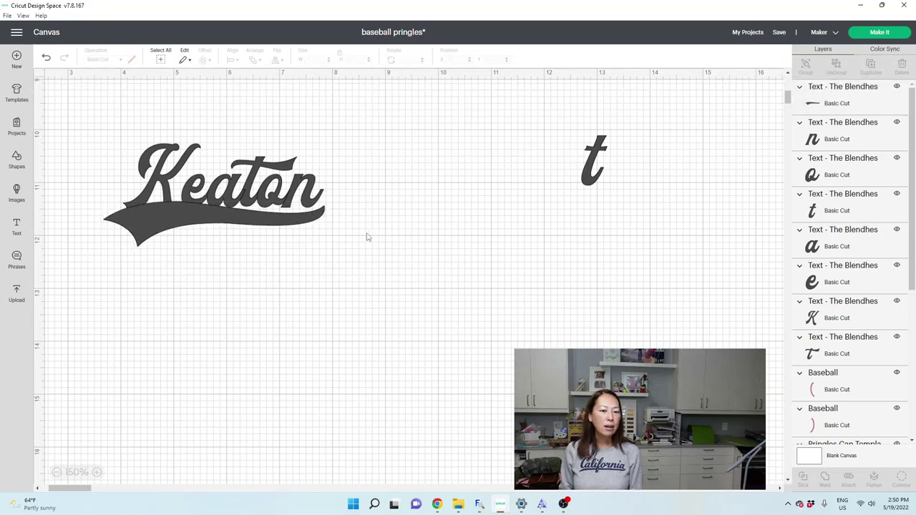
Tilt the swash tail a few degrees and lower it slightly beneath Keaton
{"action": "left_click", "coordinate": [306, 220]}
{"action": "left_click_drag", "start_coordinate": [330, 193], "coordinate": [327, 184]}
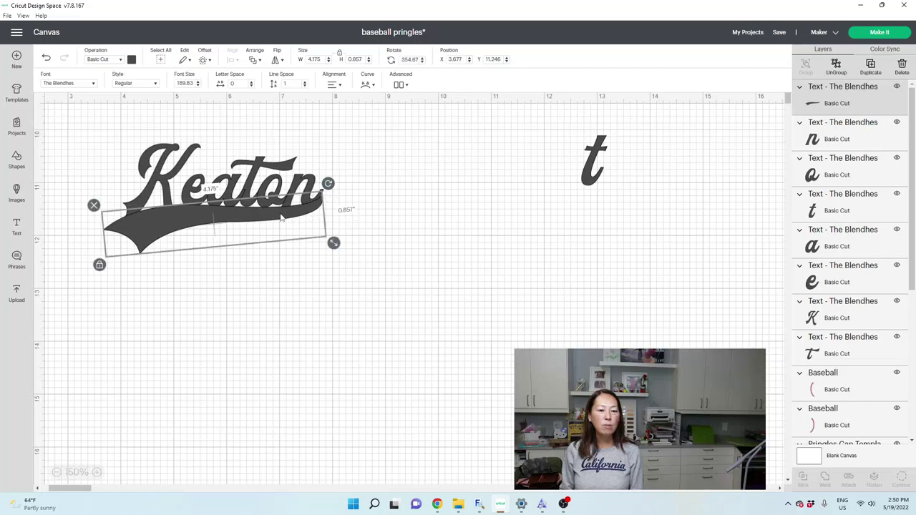
{"action": "left_click_drag", "start_coordinate": [282, 217], "coordinate": [280, 236]}
{"action": "left_click_drag", "start_coordinate": [328, 203], "coordinate": [318, 209]}
{"action": "left_click", "coordinate": [384, 228]}
{"action": "left_click", "coordinate": [413, 268]}
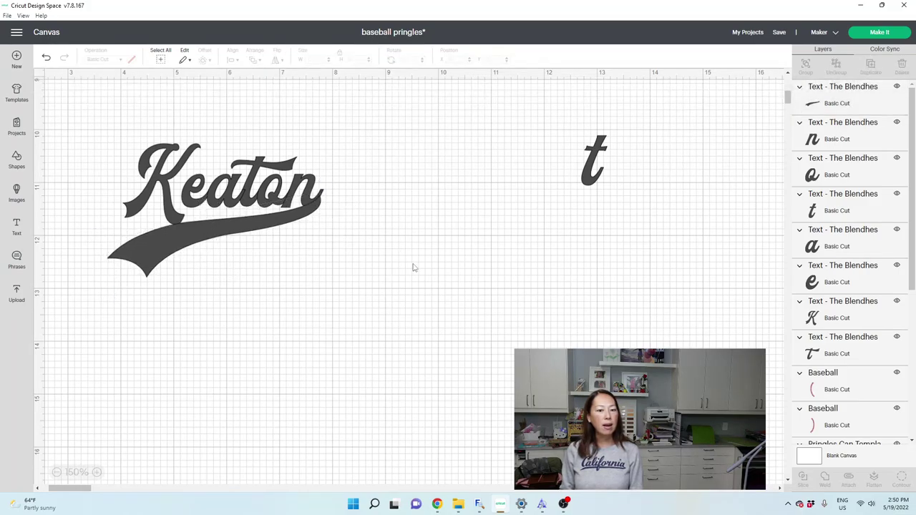
{"action": "scroll", "coordinate": [416, 266], "scroll_direction": "up", "scroll_amount": 10}
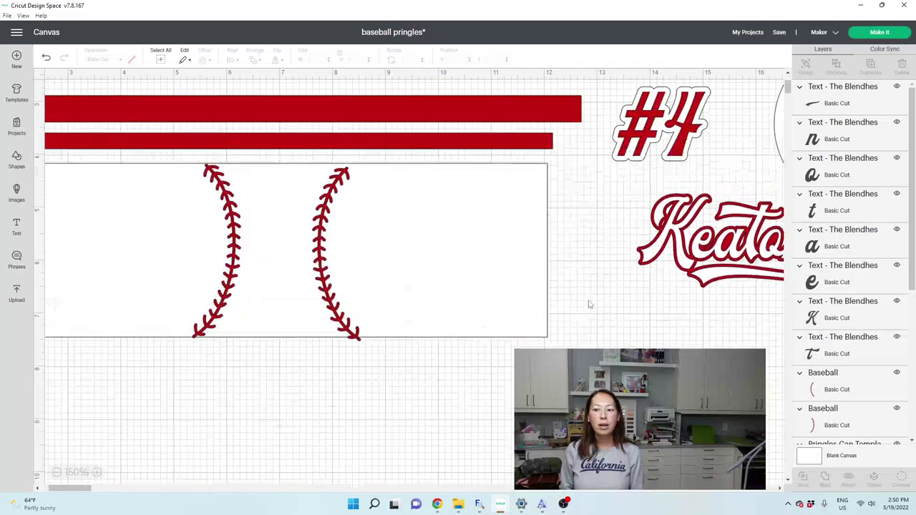
Move the red outlined Keaton down above the black one and nudge the swash lower
{"action": "left_click_drag", "start_coordinate": [698, 239], "coordinate": [322, 437]}
{"action": "scroll", "coordinate": [322, 430], "scroll_direction": "down", "scroll_amount": 7}
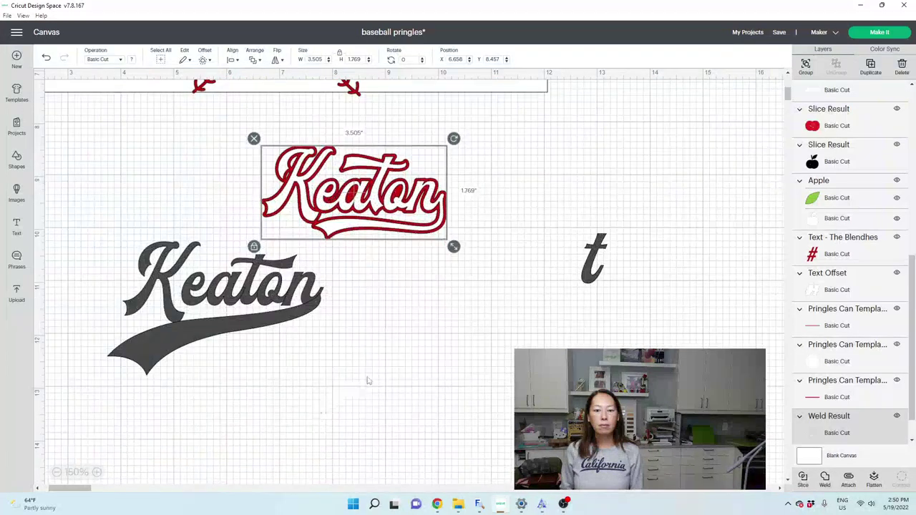
{"action": "left_click", "coordinate": [370, 381]}
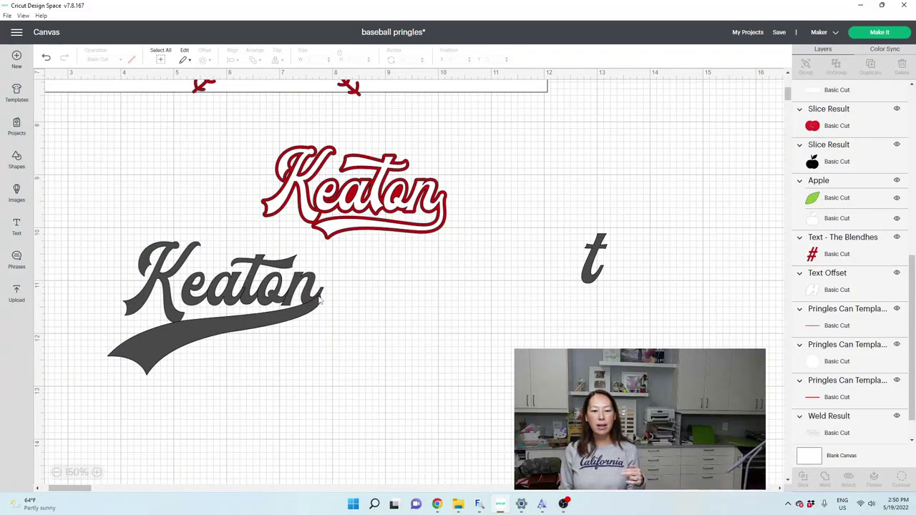
{"action": "left_click_drag", "start_coordinate": [269, 320], "coordinate": [283, 327]}
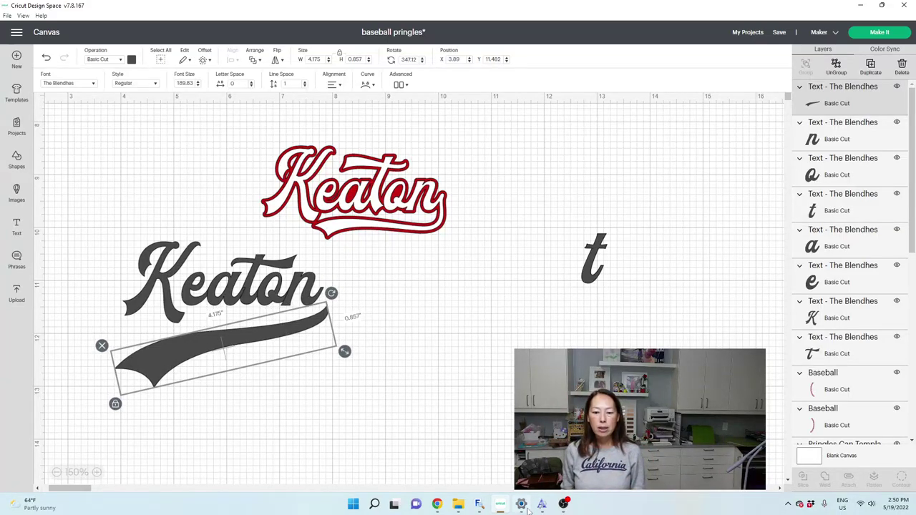
In MainType, pick The Blendhes' hooked swash glyph 0xE04F, then return to Cricut
{"action": "left_click", "coordinate": [478, 504]}
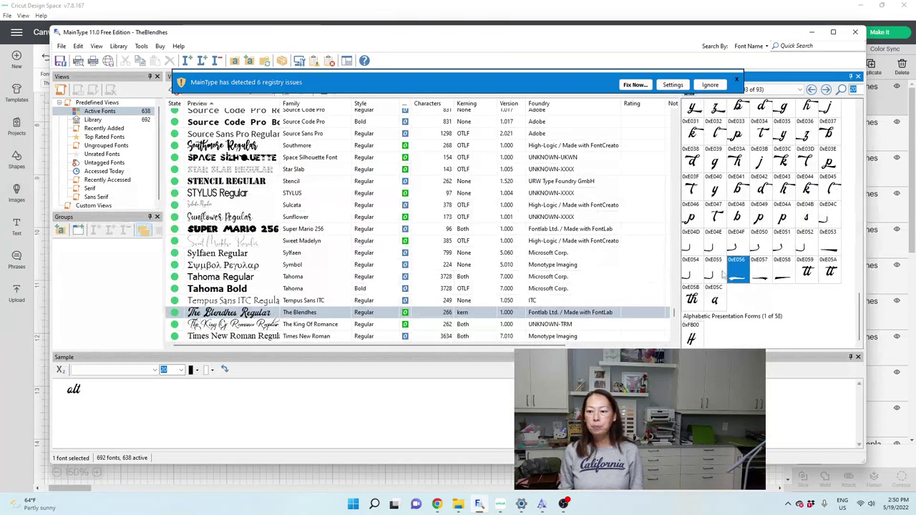
{"action": "left_click", "coordinate": [735, 248]}
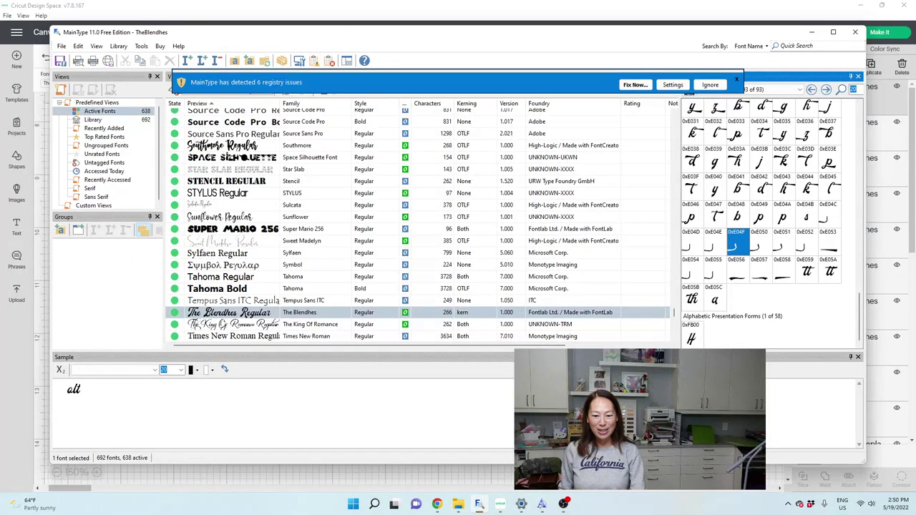
{"action": "left_click", "coordinate": [499, 504]}
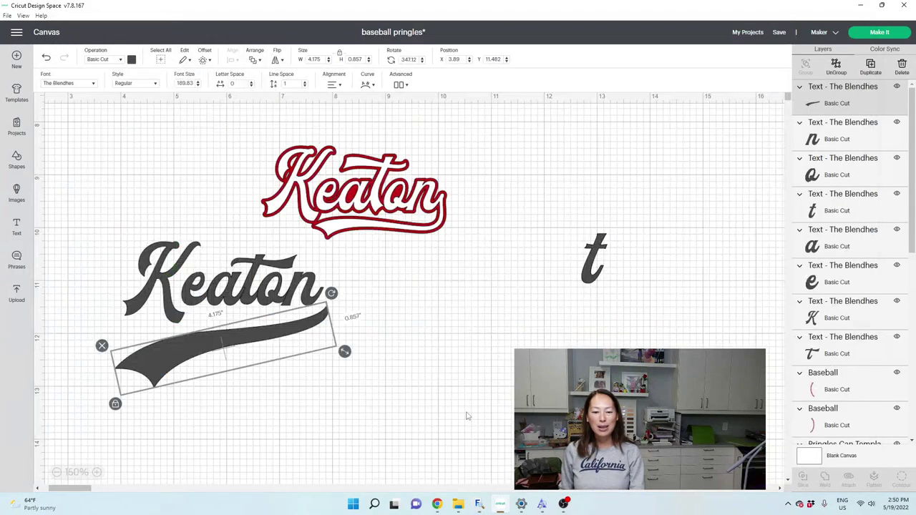
Paste the hooked 0xE04F glyph as new text and enlarge it slightly
{"action": "left_click", "coordinate": [425, 375]}
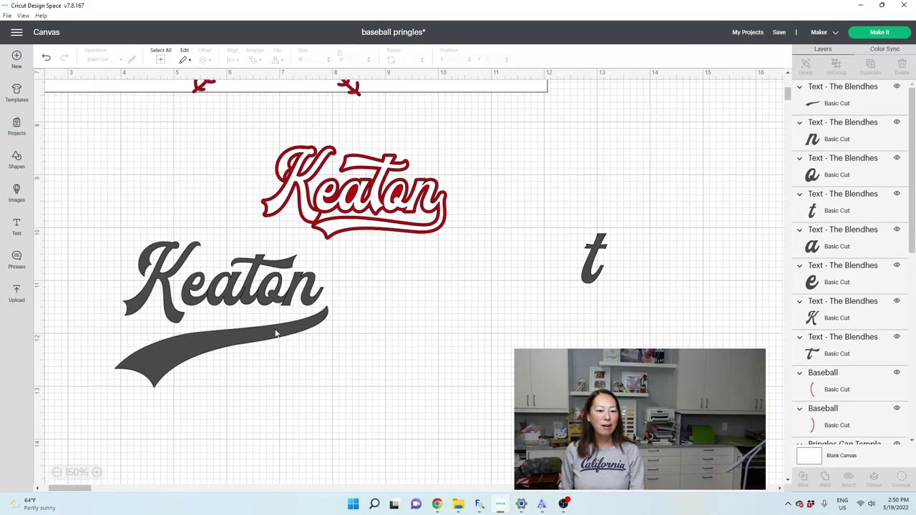
{"action": "left_click", "coordinate": [16, 226]}
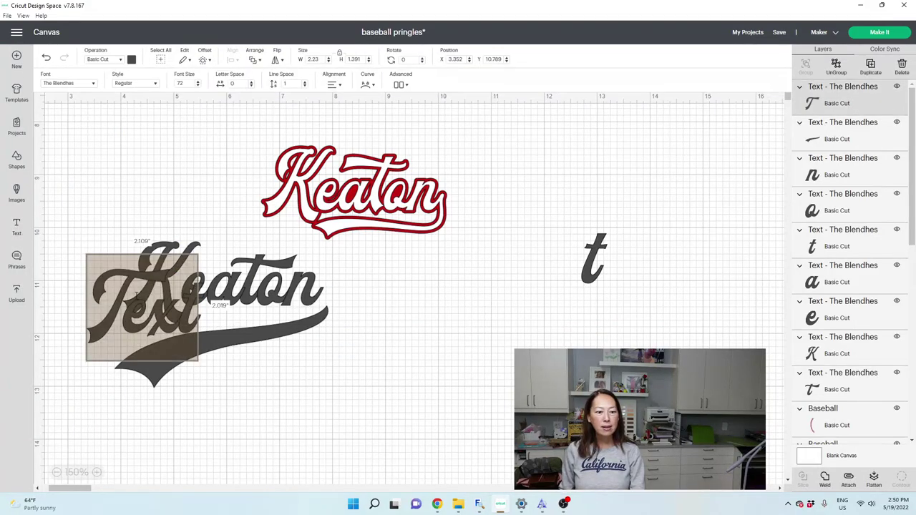
{"action": "key", "text": "ctrl+v"}
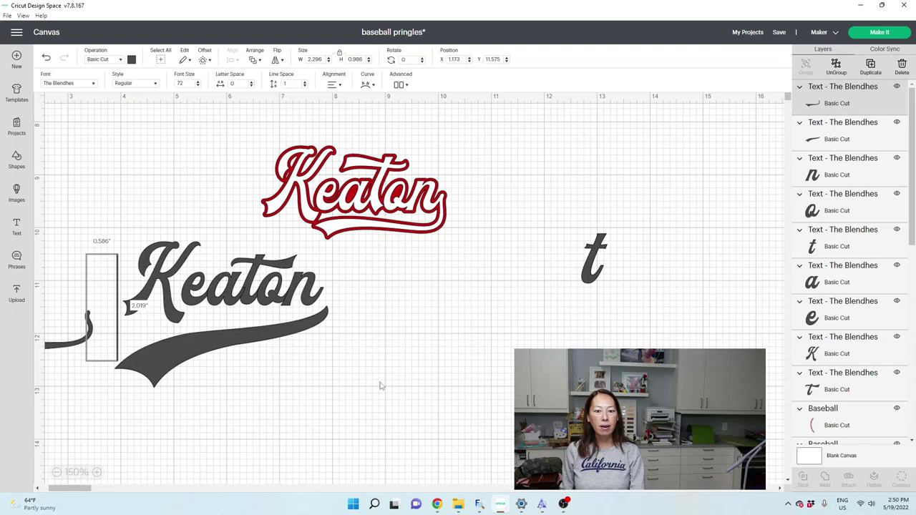
{"action": "left_click", "coordinate": [381, 386]}
{"action": "left_click_drag", "start_coordinate": [95, 337], "coordinate": [385, 349]}
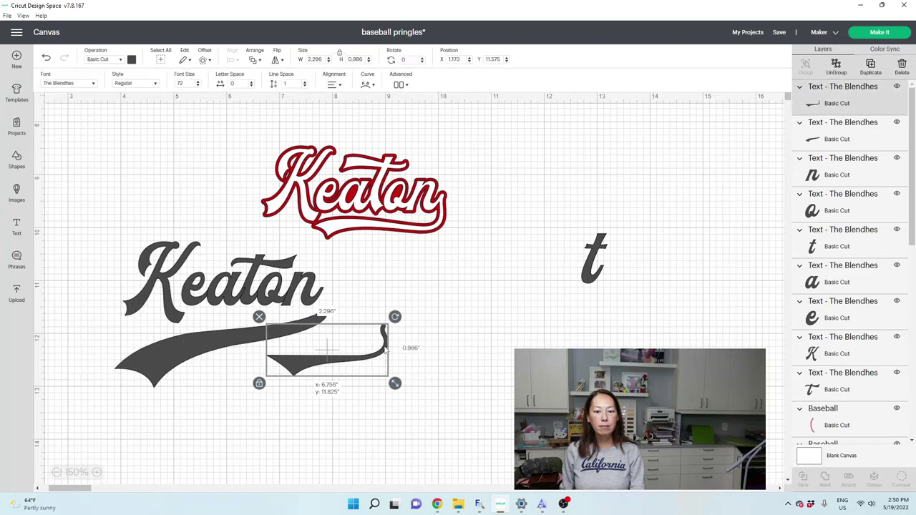
{"action": "left_click_drag", "start_coordinate": [394, 382], "coordinate": [413, 391]}
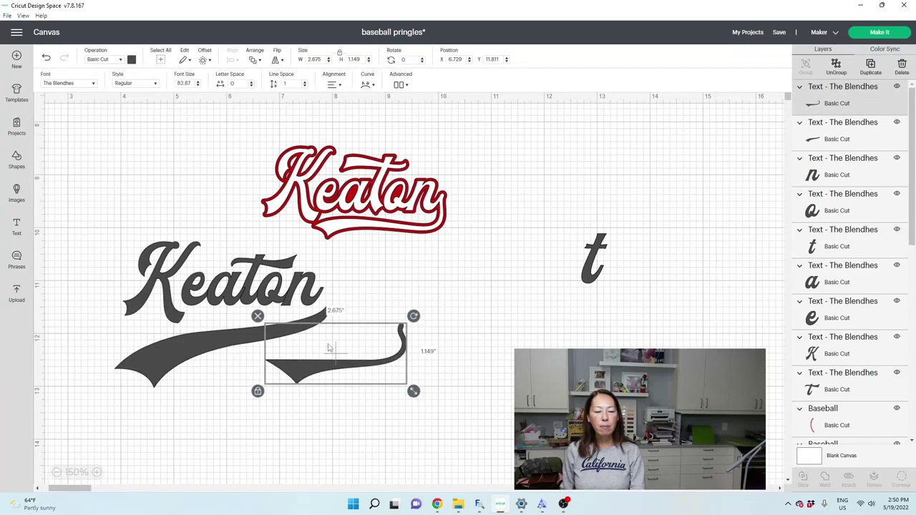
Move the long swash aside, set the hook under Keaton, and weld everything into one shape
{"action": "left_click_drag", "start_coordinate": [329, 347], "coordinate": [686, 355]}
{"action": "left_click_drag", "start_coordinate": [401, 353], "coordinate": [322, 315]}
{"action": "left_click", "coordinate": [381, 321]}
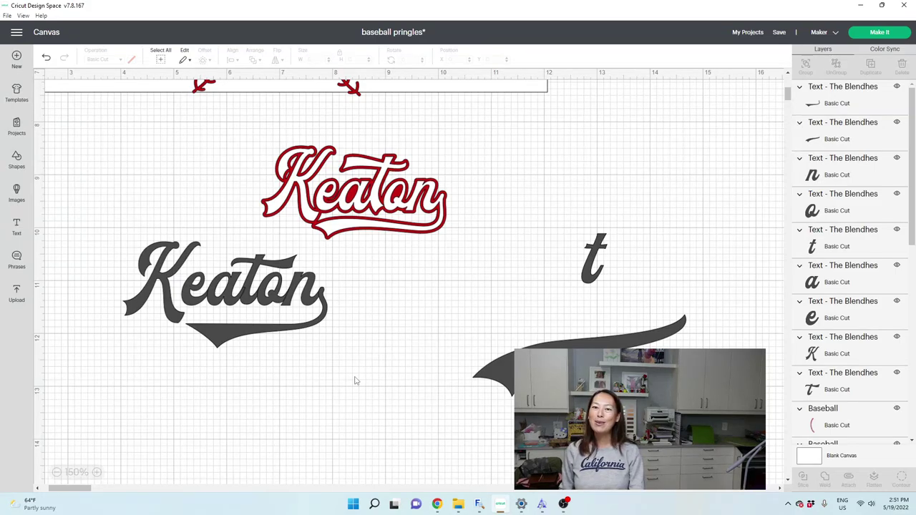
{"action": "left_click_drag", "start_coordinate": [355, 380], "coordinate": [98, 262]}
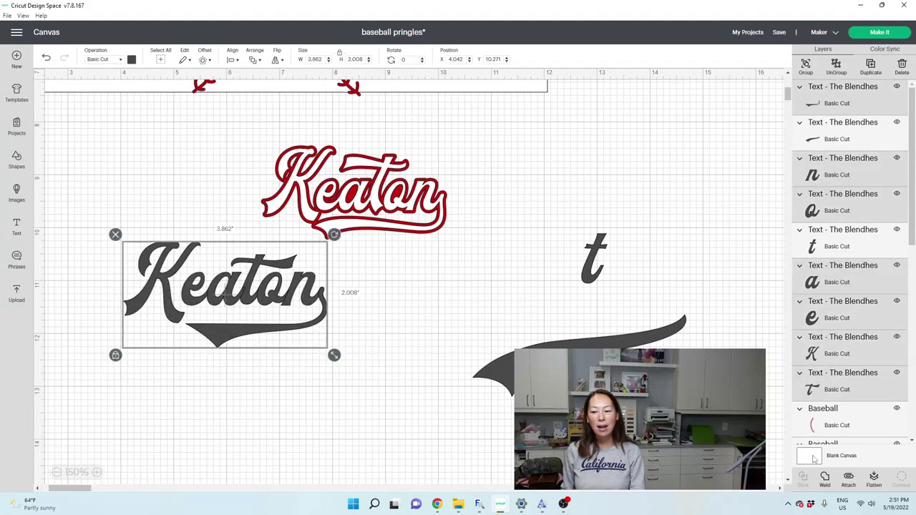
{"action": "left_click", "coordinate": [824, 478]}
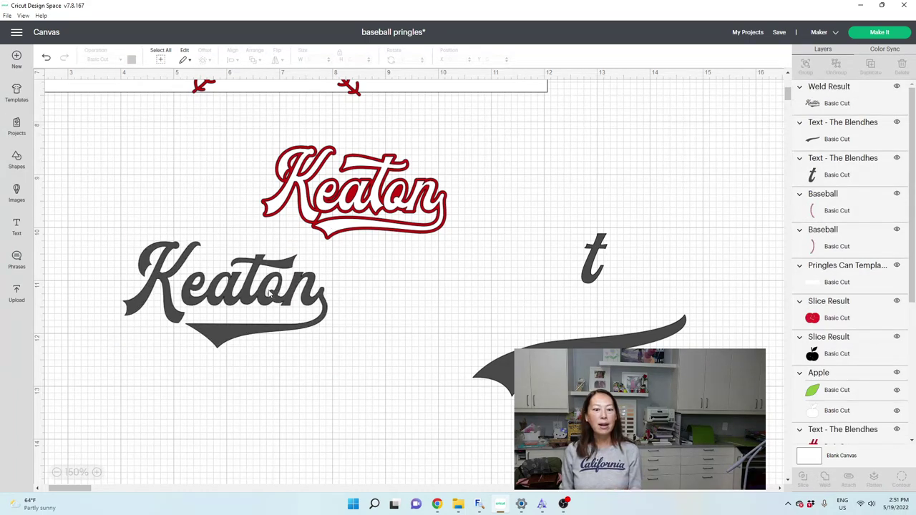
Open Offset for the welded Keaton and try distances of 0.05 and 0.10 in
{"action": "left_click", "coordinate": [270, 294]}
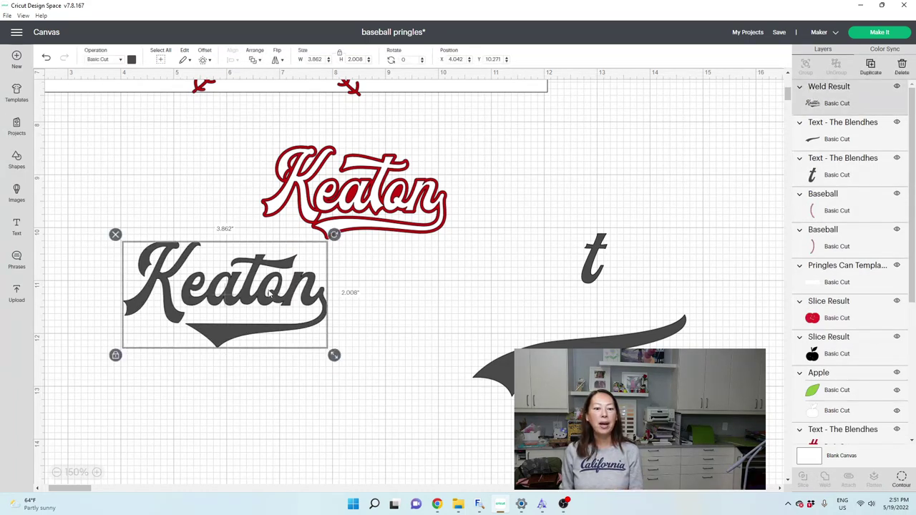
{"action": "left_click", "coordinate": [203, 60]}
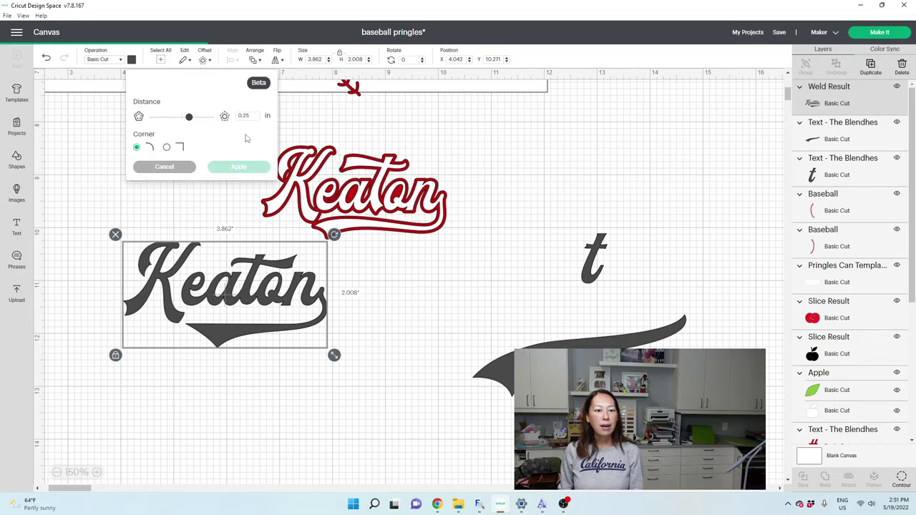
{"action": "left_click", "coordinate": [258, 115]}
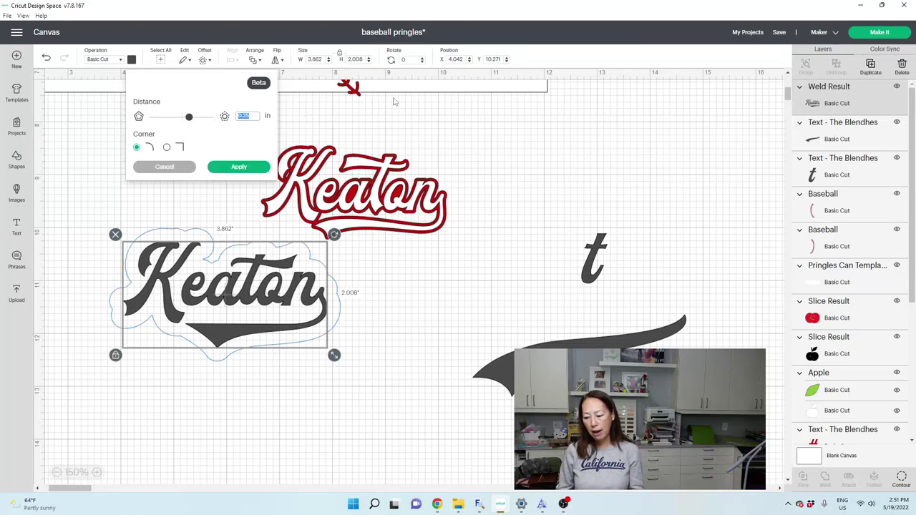
{"action": "type", "text": "05"}
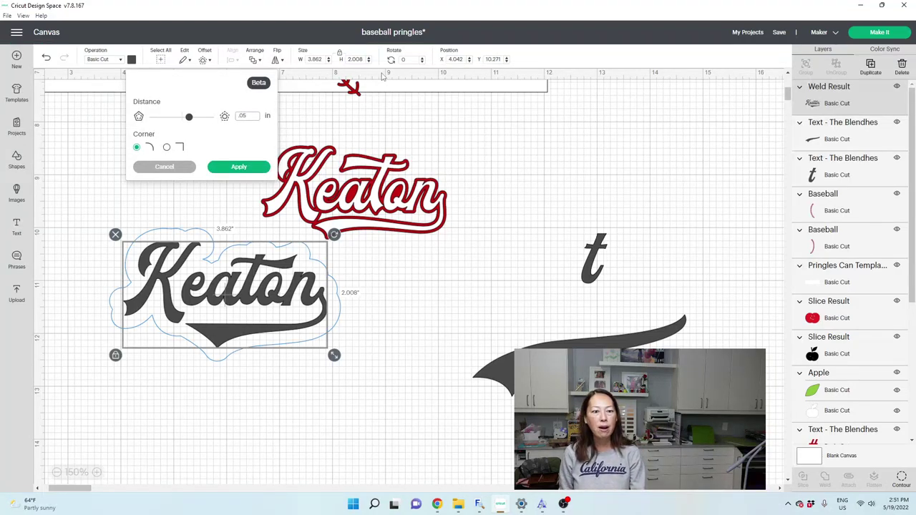
{"action": "key", "text": "Return"}
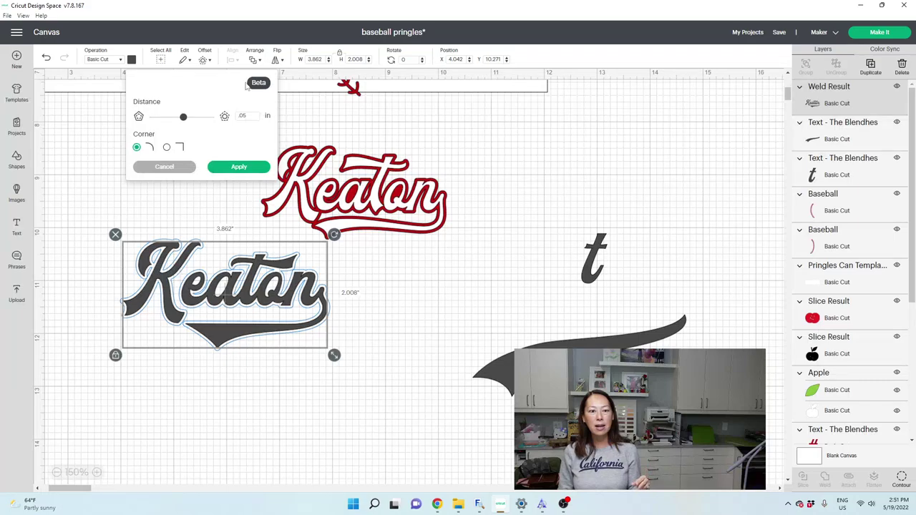
{"action": "left_click", "coordinate": [244, 115]}
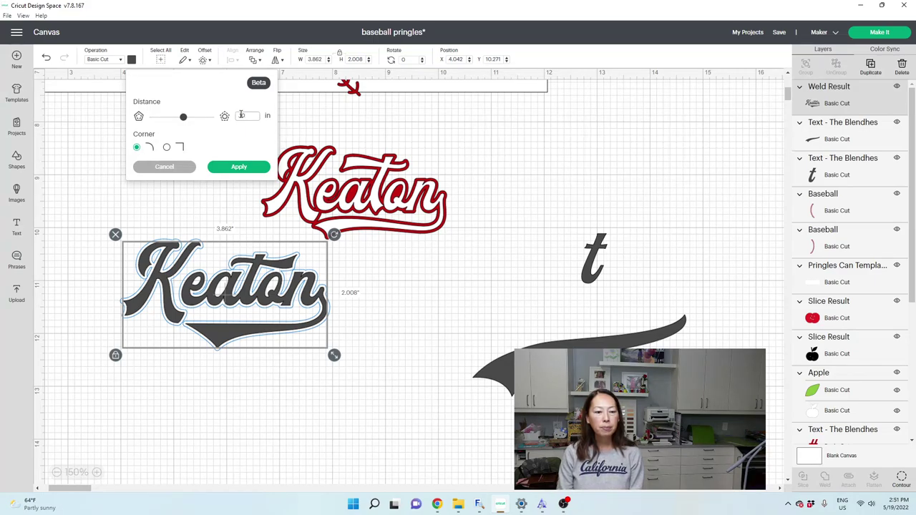
{"action": "type", "text": ".10"}
{"action": "key", "text": "Return"}
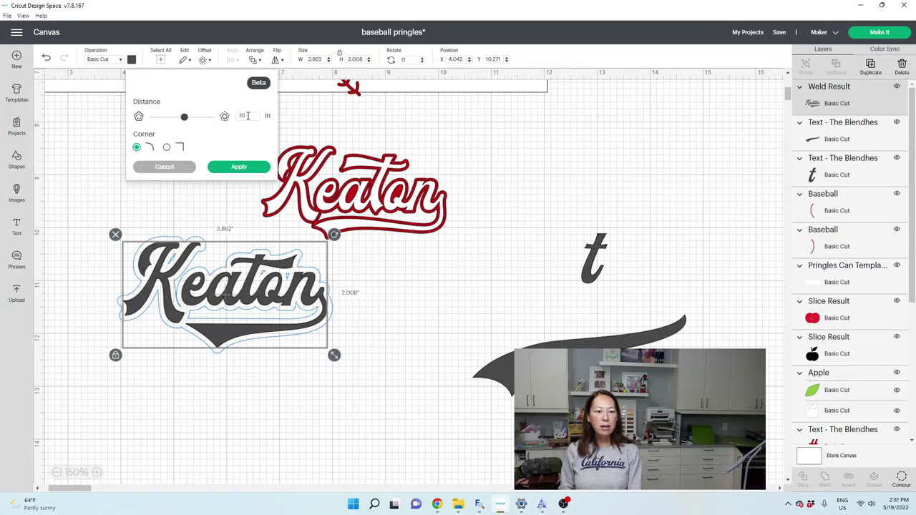
Try a 0.075 in offset, then settle on 0.085 in with rounded corners
{"action": "double_click", "coordinate": [244, 115]}
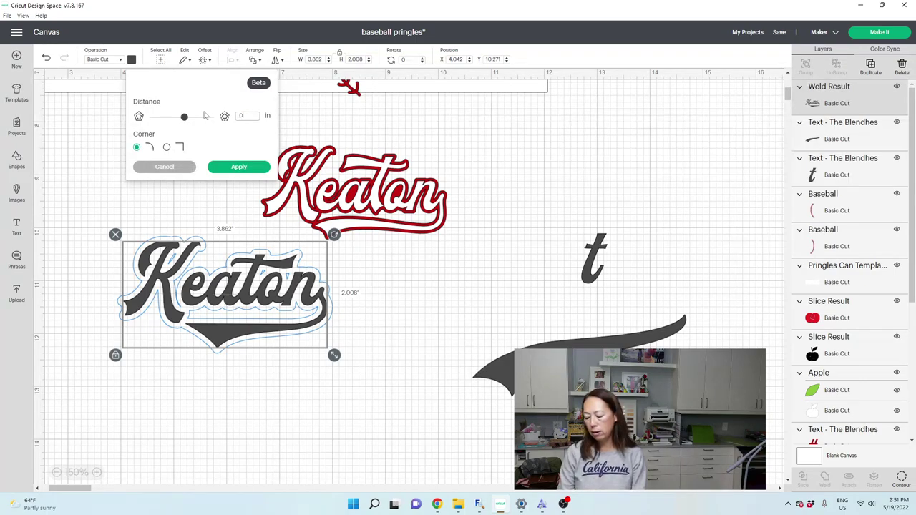
{"action": "type", "text": ".075"}
{"action": "key", "text": "Return"}
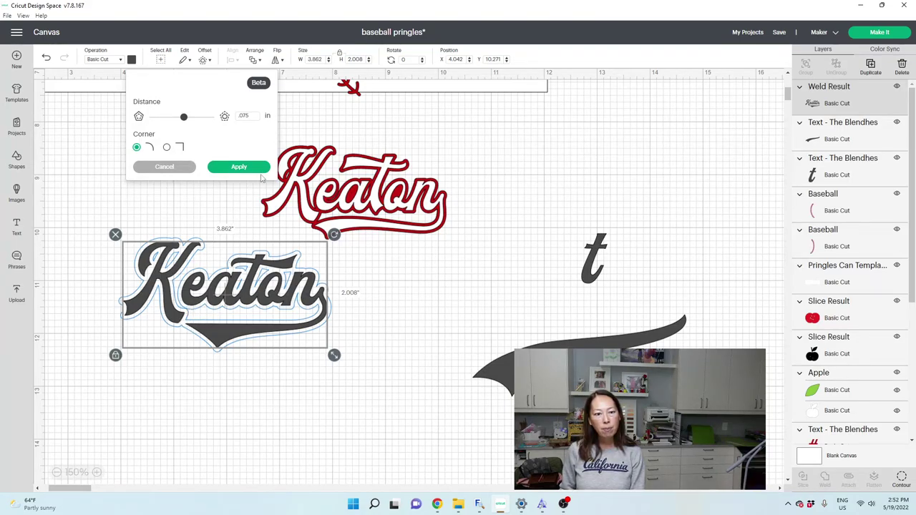
{"action": "left_click", "coordinate": [243, 115]}
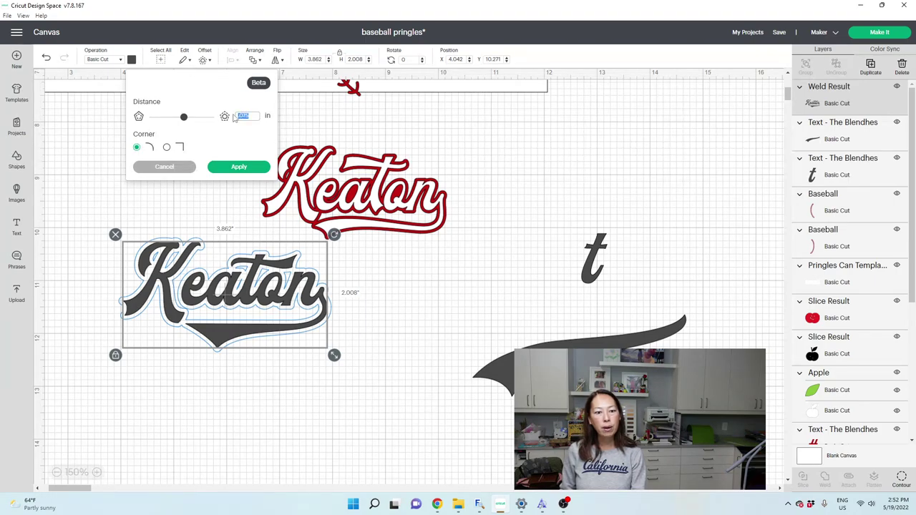
{"action": "type", "text": ".085"}
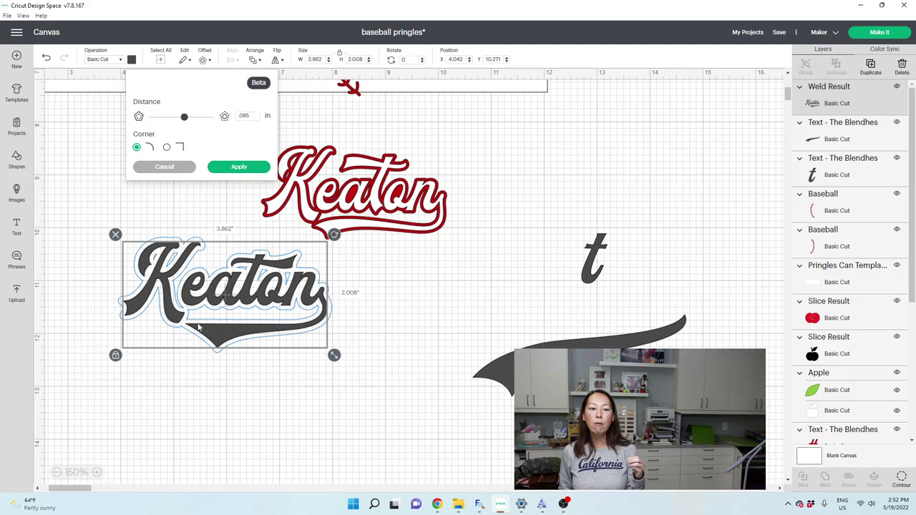
Apply the Keaton offset and delete the leftover plain t and swoosh
{"action": "left_click", "coordinate": [250, 171]}
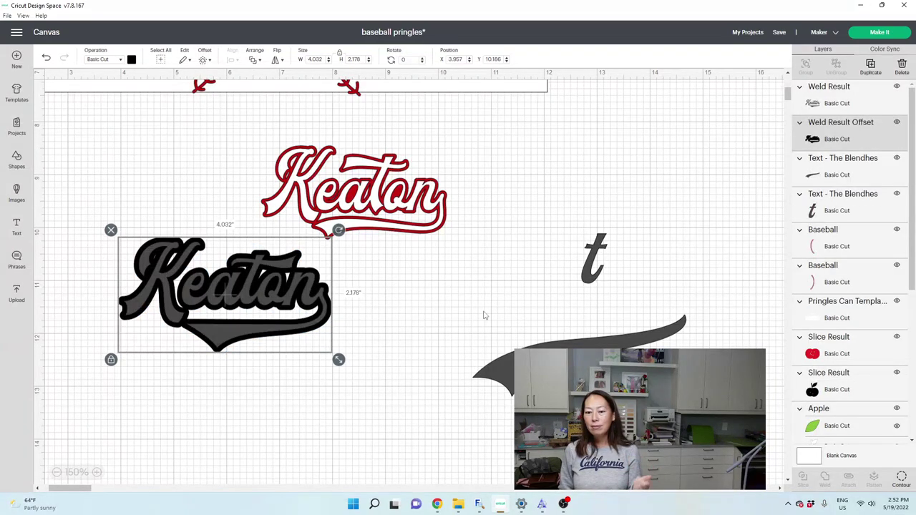
{"action": "left_click_drag", "start_coordinate": [670, 358], "coordinate": [583, 235]}
{"action": "key", "text": "Delete"}
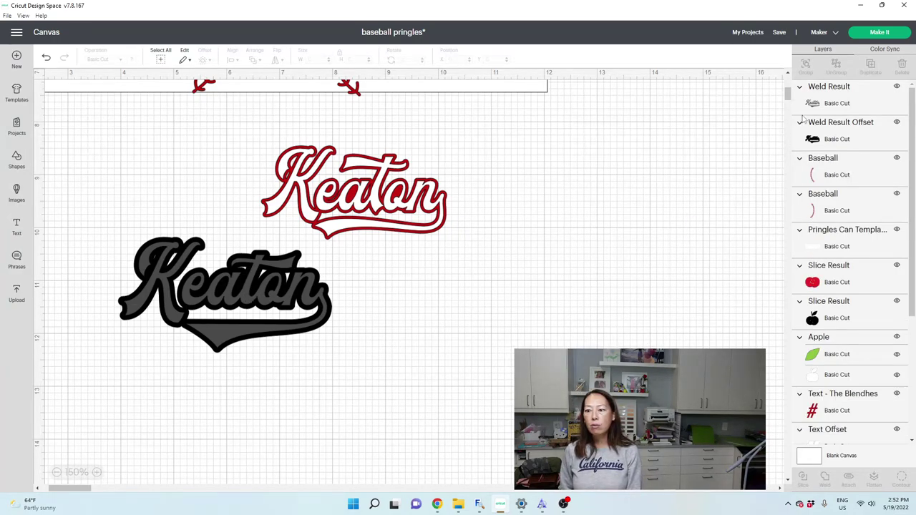
Colour the offset red and Keaton white, then shrink both to about 3.712 × 2.005 in
{"action": "left_click", "coordinate": [828, 136]}
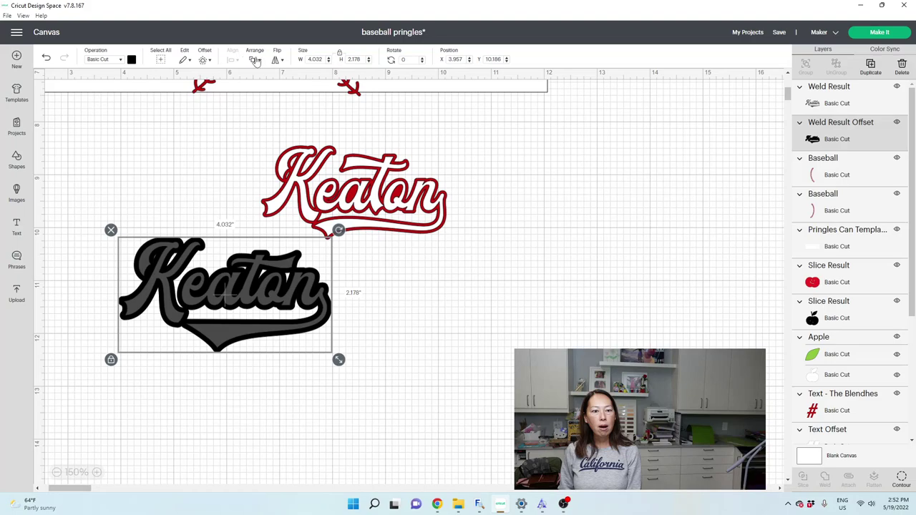
{"action": "left_click", "coordinate": [132, 61]}
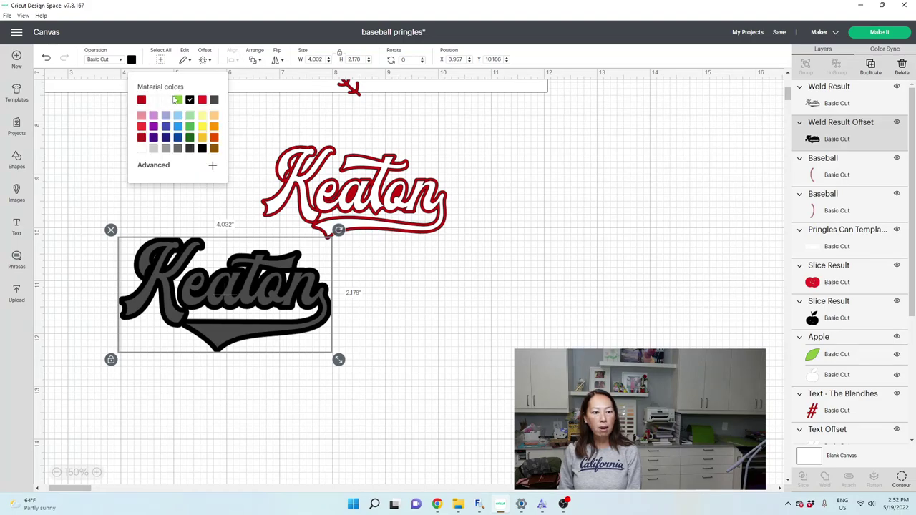
{"action": "left_click", "coordinate": [141, 100]}
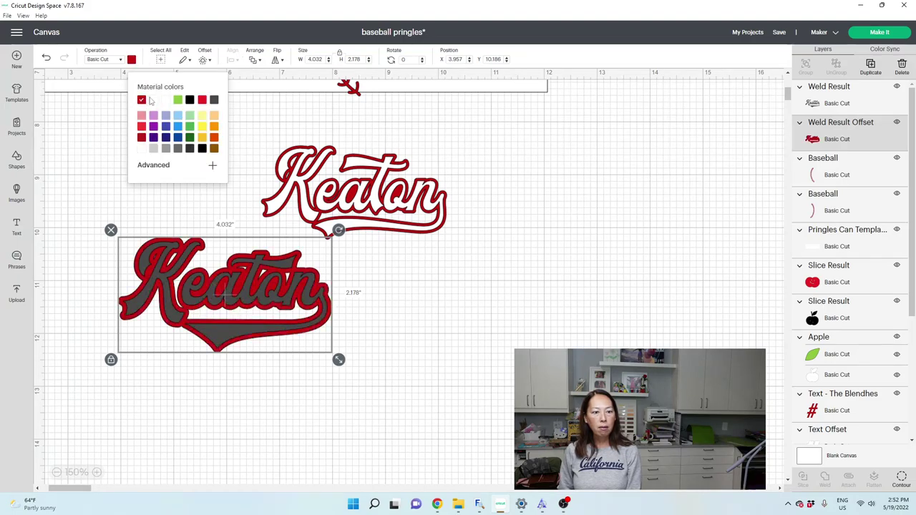
{"action": "left_click", "coordinate": [831, 101]}
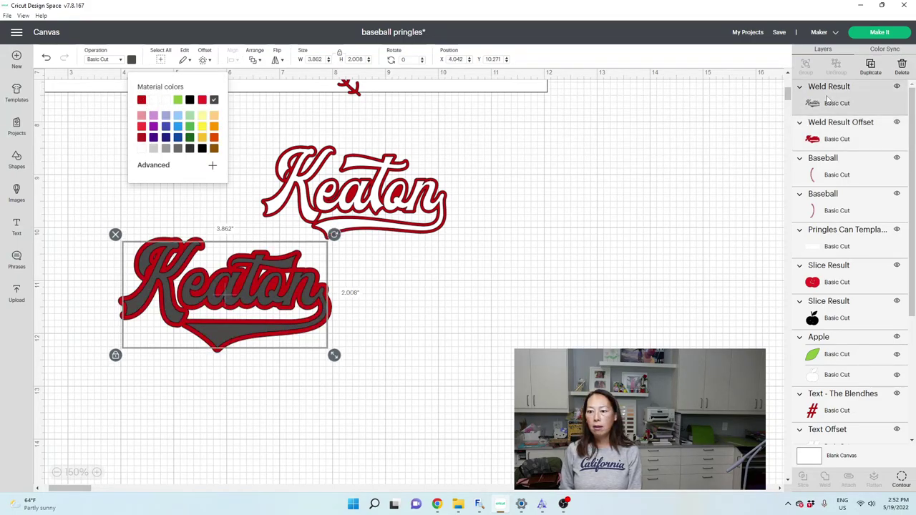
{"action": "left_click", "coordinate": [165, 100]}
{"action": "left_click", "coordinate": [514, 347]}
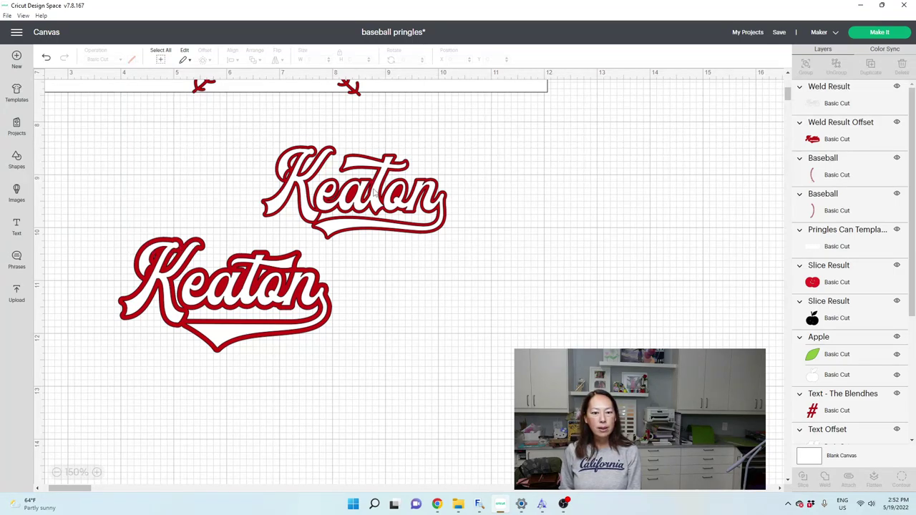
{"action": "left_click_drag", "start_coordinate": [340, 351], "coordinate": [236, 305]}
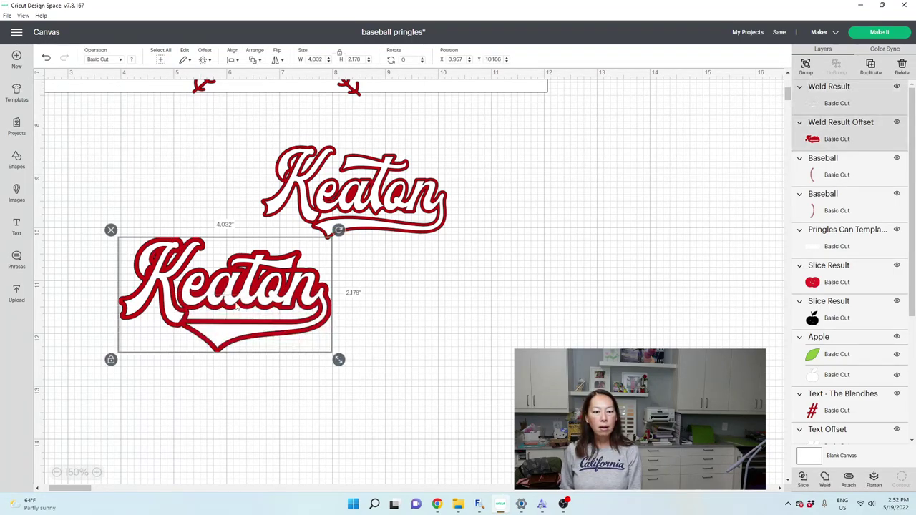
{"action": "mouse_move", "coordinate": [337, 360]}
{"action": "left_mouse_down"}
{"action": "mouse_move", "coordinate": [294, 329]}
{"action": "mouse_move", "coordinate": [322, 350]}
{"action": "left_mouse_up"}
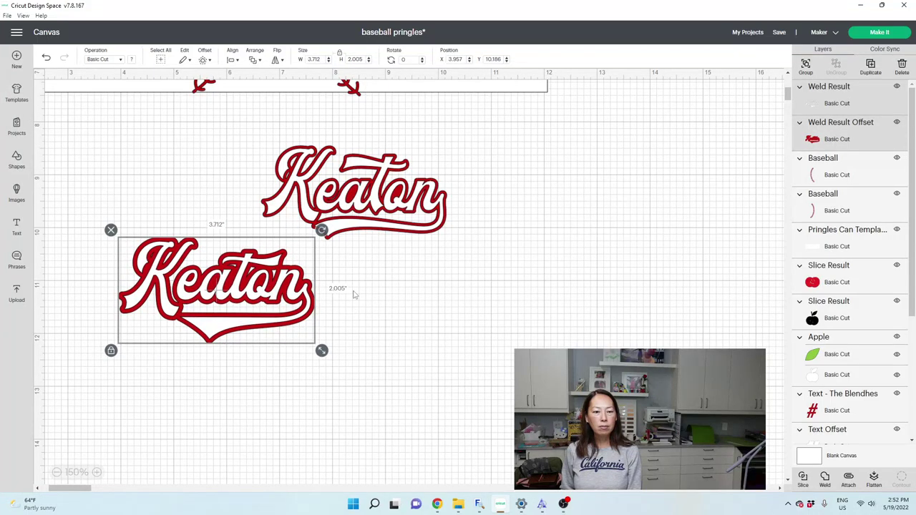
Nudge the lower Keaton slightly to realign it
{"action": "left_click", "coordinate": [422, 269]}
{"action": "scroll", "coordinate": [423, 270], "scroll_direction": "up", "scroll_amount": 3}
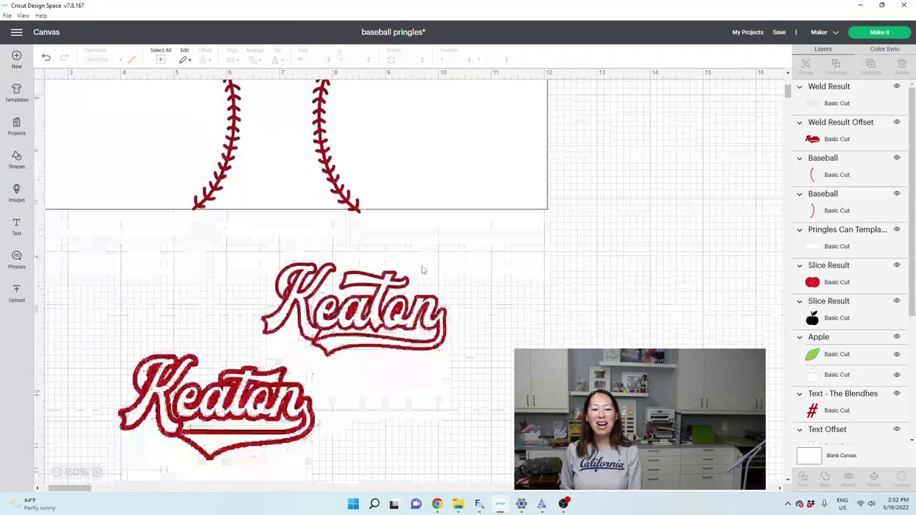
{"action": "scroll", "coordinate": [421, 286], "scroll_direction": "down", "scroll_amount": 2}
{"action": "mouse_move", "coordinate": [322, 398]}
{"action": "left_mouse_down"}
{"action": "mouse_move", "coordinate": [205, 333]}
{"action": "mouse_move", "coordinate": [298, 365]}
{"action": "mouse_move", "coordinate": [326, 394]}
{"action": "left_mouse_up"}
{"action": "left_click", "coordinate": [478, 279]}
Move the red outlined Keaton onto the stitch panel, bring it to front, and centre it between stitches
{"action": "left_click", "coordinate": [379, 243]}
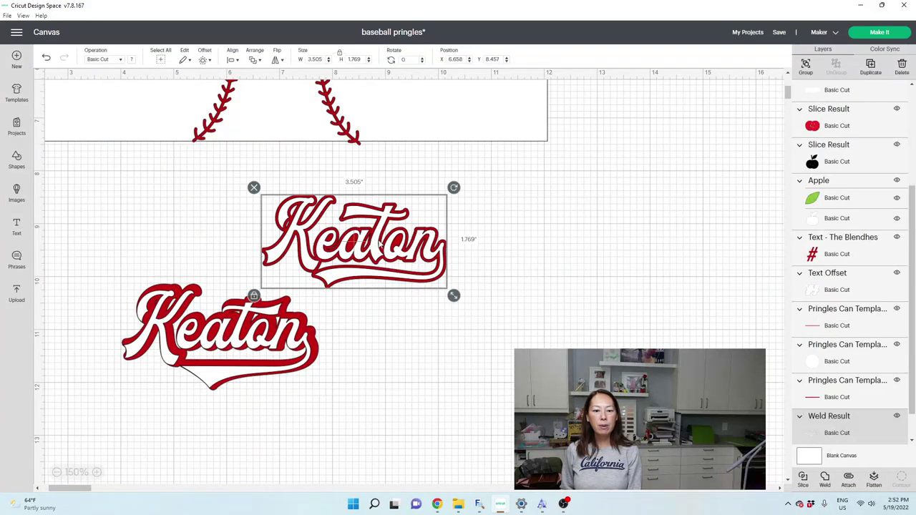
{"action": "left_click_drag", "start_coordinate": [380, 244], "coordinate": [302, 108]}
{"action": "scroll", "coordinate": [308, 115], "scroll_direction": "up", "scroll_amount": 3}
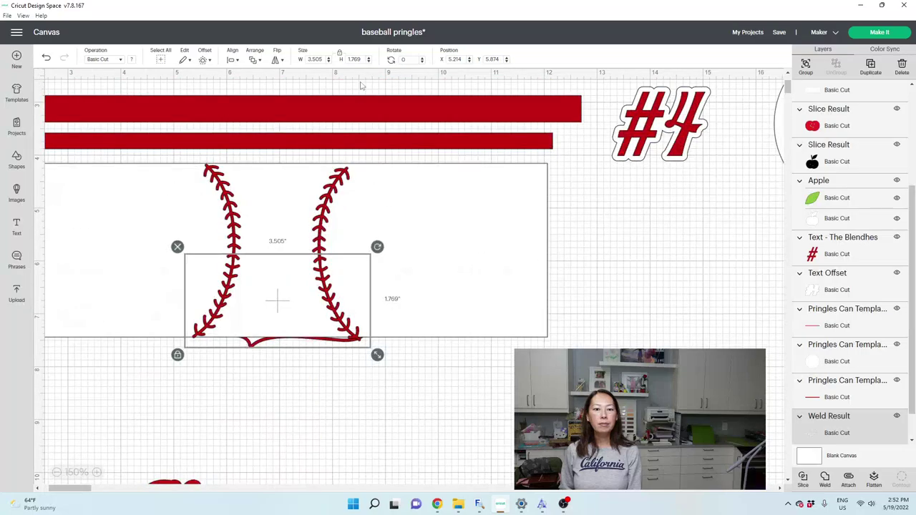
{"action": "left_click", "coordinate": [252, 60]}
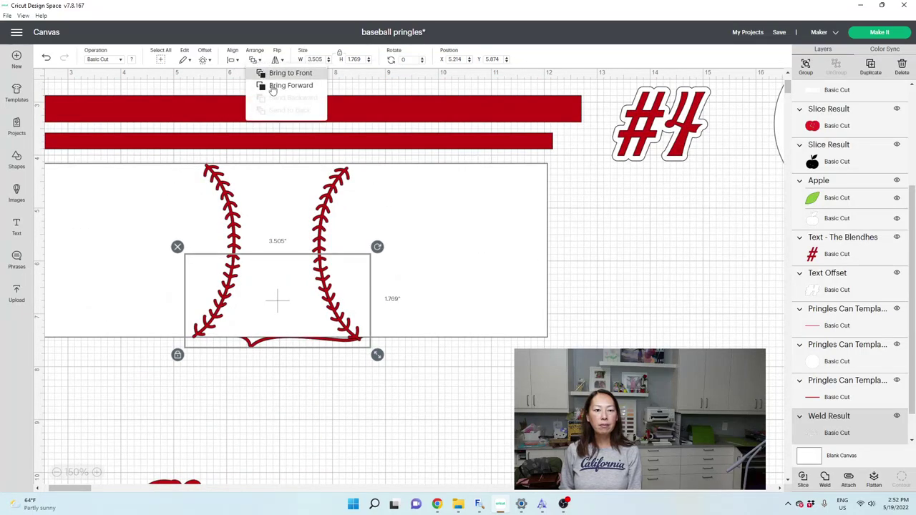
{"action": "left_click", "coordinate": [278, 74]}
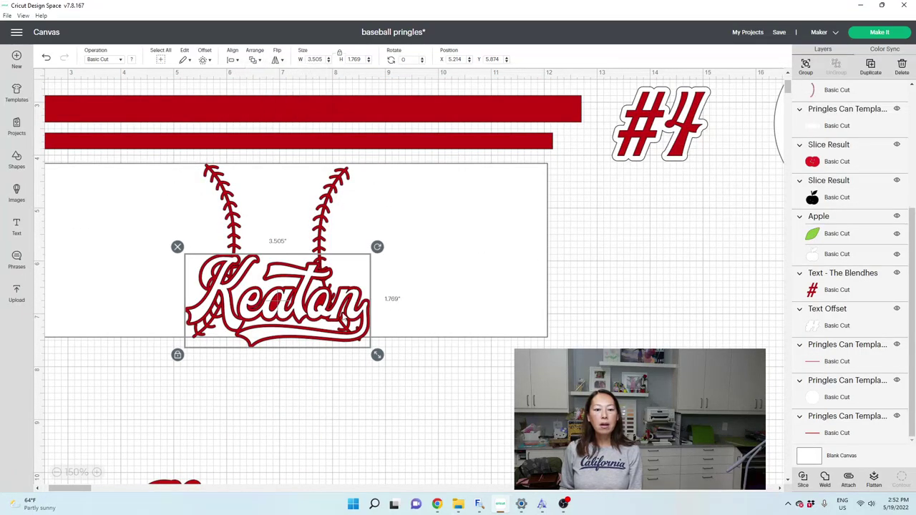
{"action": "left_click_drag", "start_coordinate": [344, 320], "coordinate": [339, 271]}
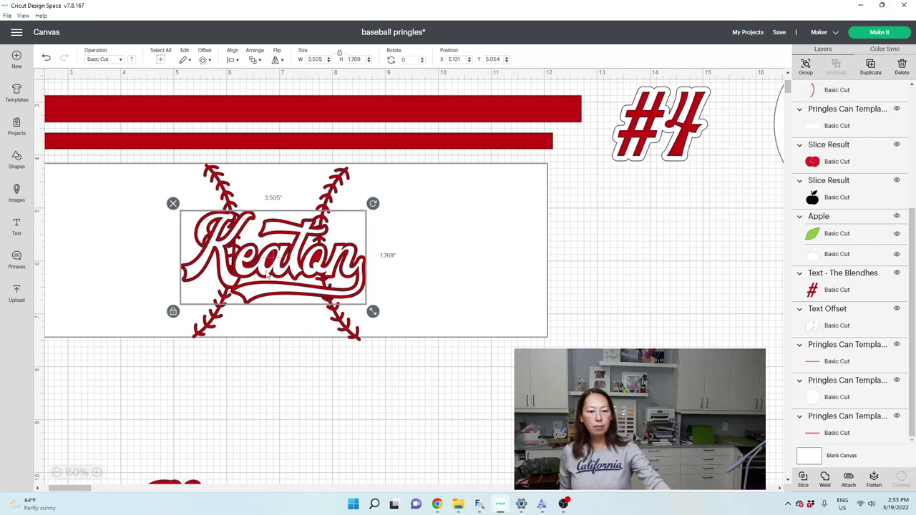
{"action": "left_click", "coordinate": [696, 192]}
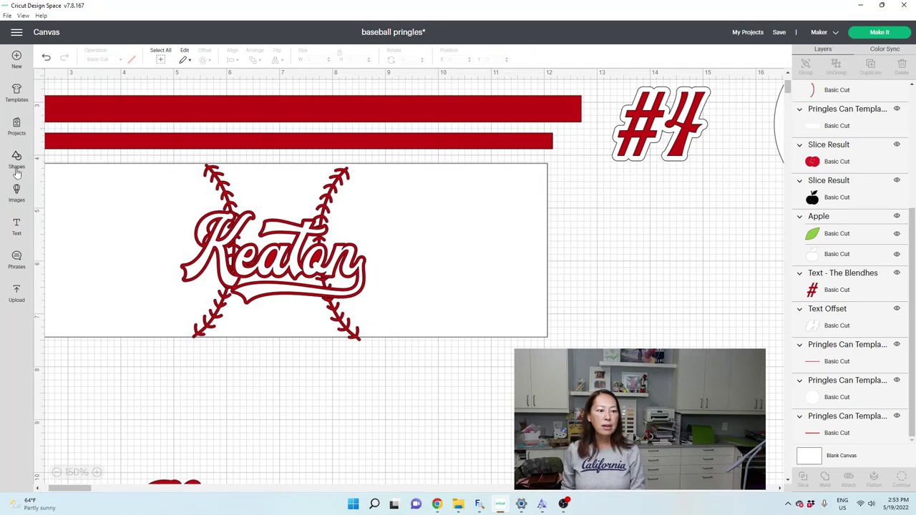
Add '#4' text in The Blendhes right of the white wrap panel and show its offset settings
{"action": "left_click", "coordinate": [17, 227]}
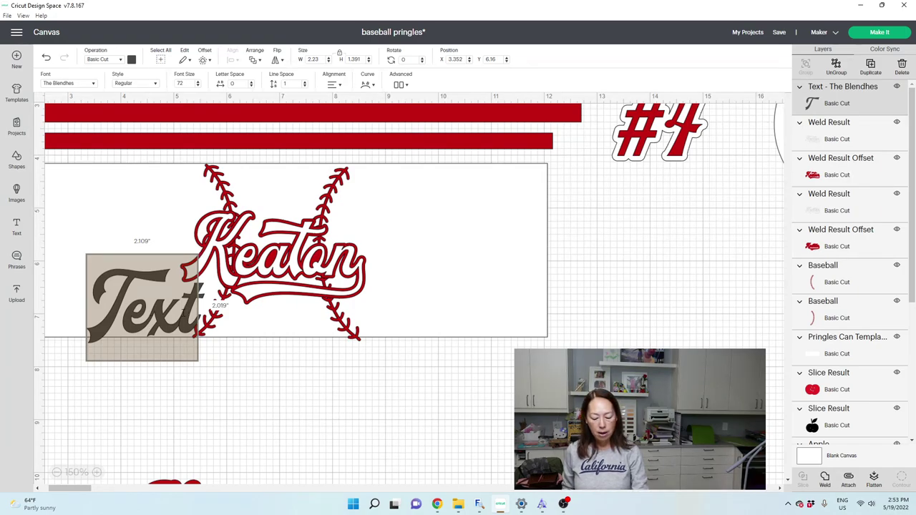
{"action": "type", "text": "#4"}
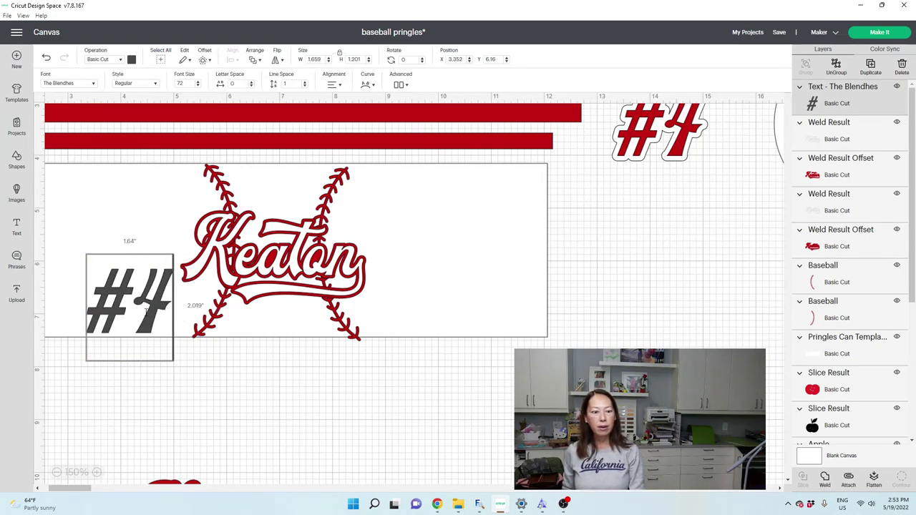
{"action": "left_click", "coordinate": [156, 344]}
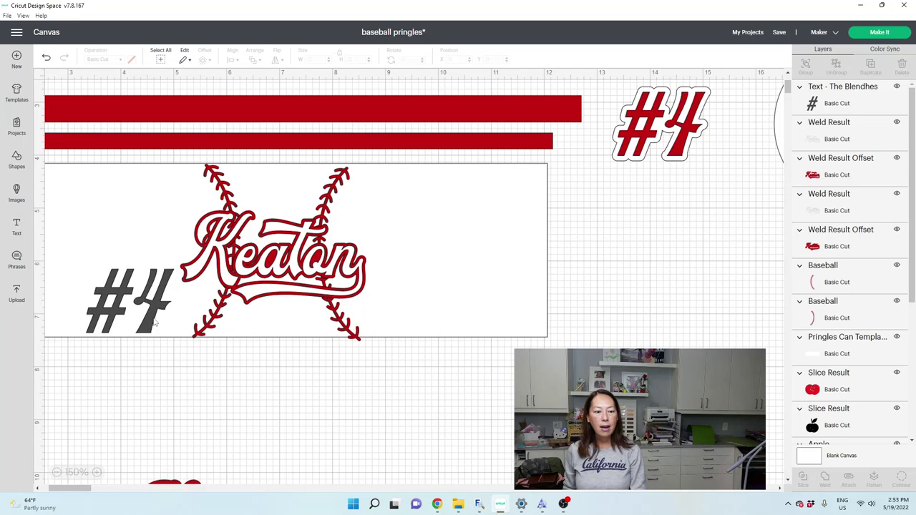
{"action": "left_click_drag", "start_coordinate": [155, 324], "coordinate": [653, 280]}
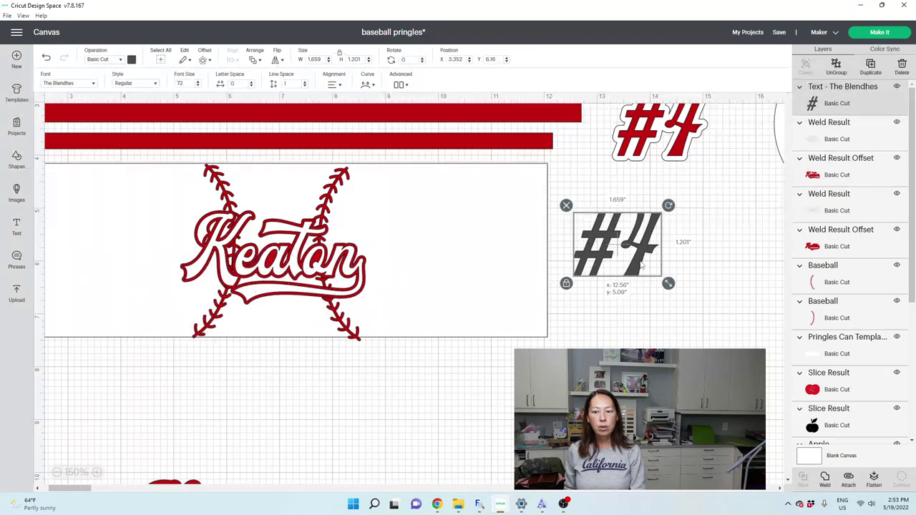
{"action": "left_click", "coordinate": [204, 60]}
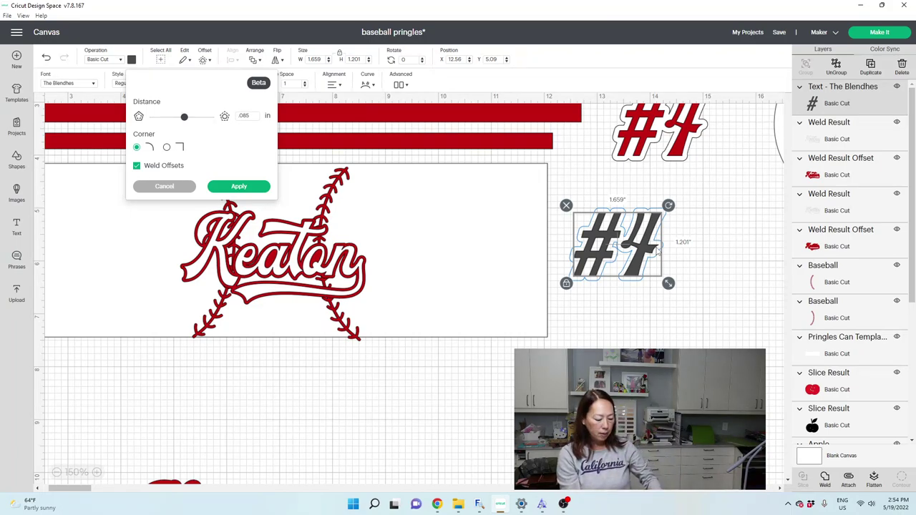
Cancel the offset, lower the red #4 sticker slightly, and nudge the grey #4 right and down
{"action": "left_click", "coordinate": [720, 215]}
{"action": "left_click", "coordinate": [654, 123]}
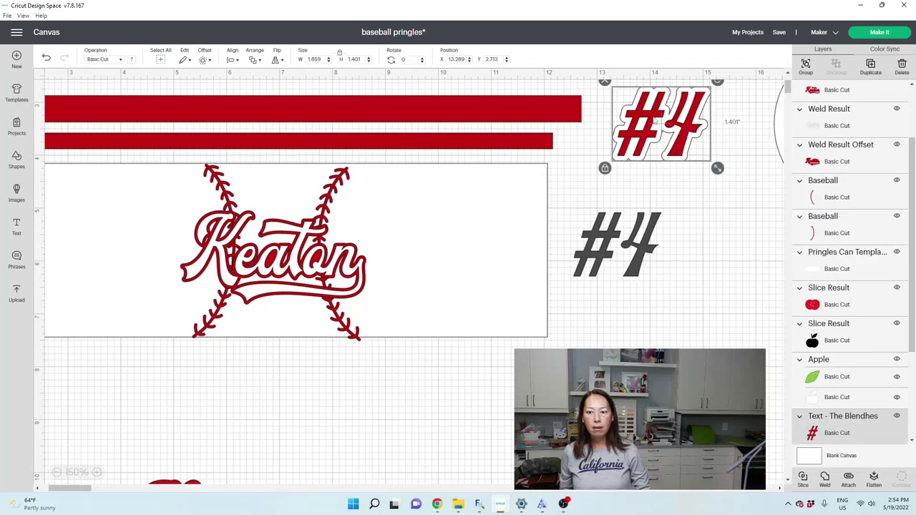
{"action": "left_click_drag", "start_coordinate": [654, 123], "coordinate": [657, 143]}
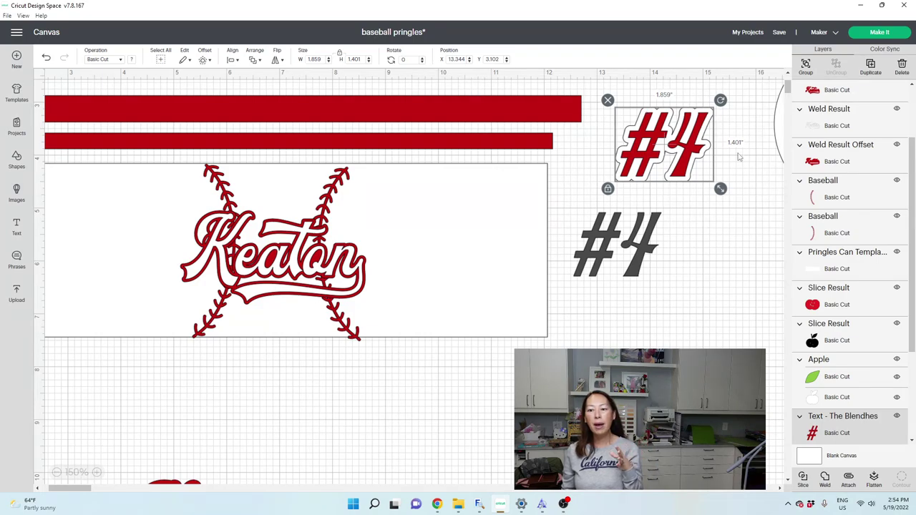
{"action": "left_click_drag", "start_coordinate": [663, 217], "coordinate": [673, 238]}
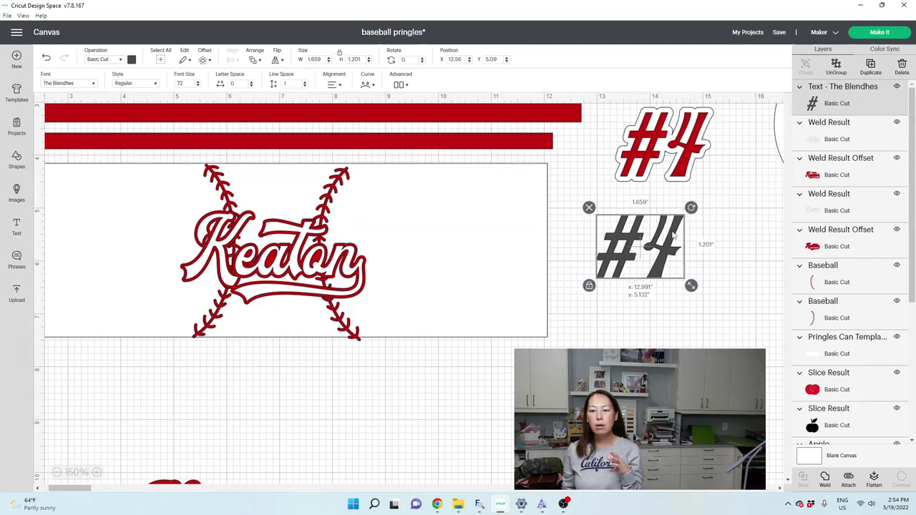
Apply a 0.085 in offset to the grey #4 and resize it to 1.718 × 1.288 in
{"action": "left_click", "coordinate": [204, 61]}
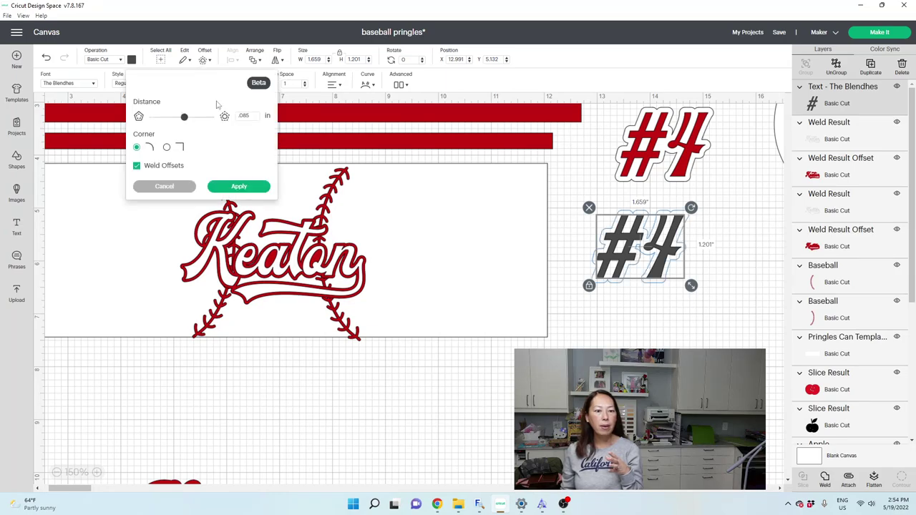
{"action": "left_click", "coordinate": [240, 187]}
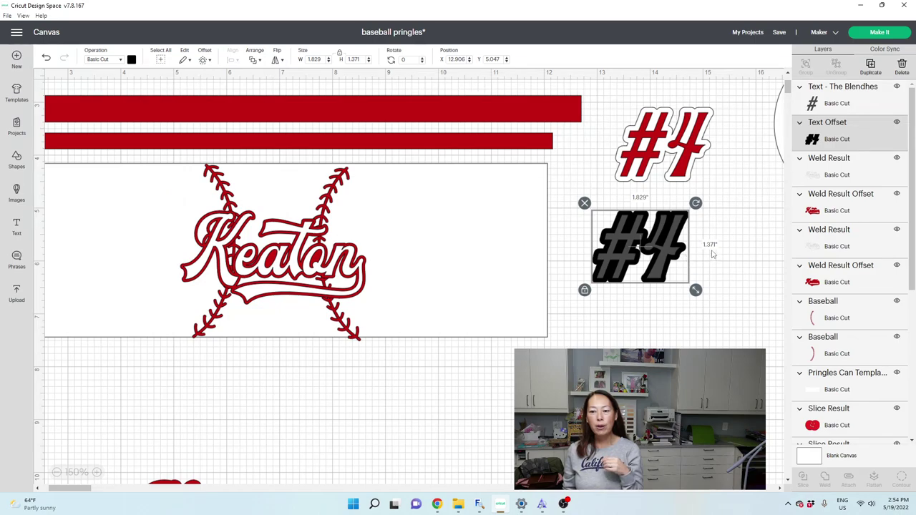
{"action": "left_click_drag", "start_coordinate": [696, 290], "coordinate": [692, 287]}
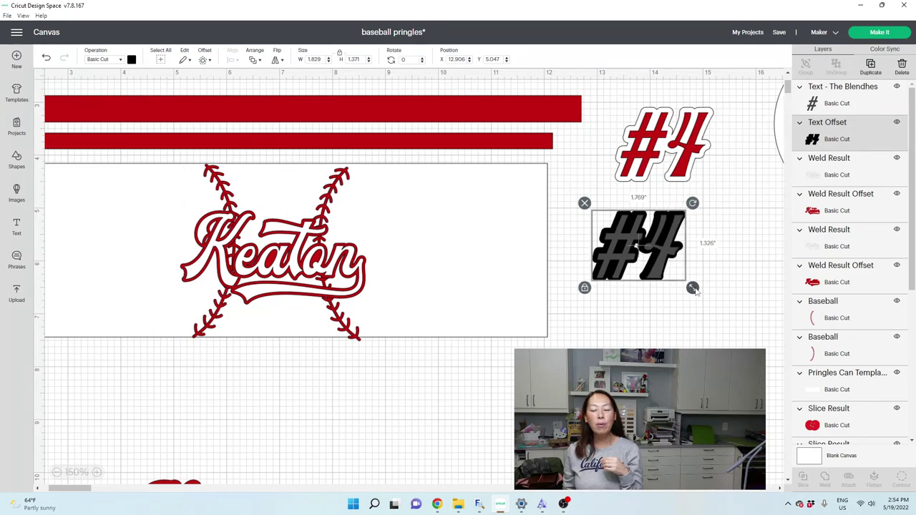
{"action": "left_click", "coordinate": [46, 57]}
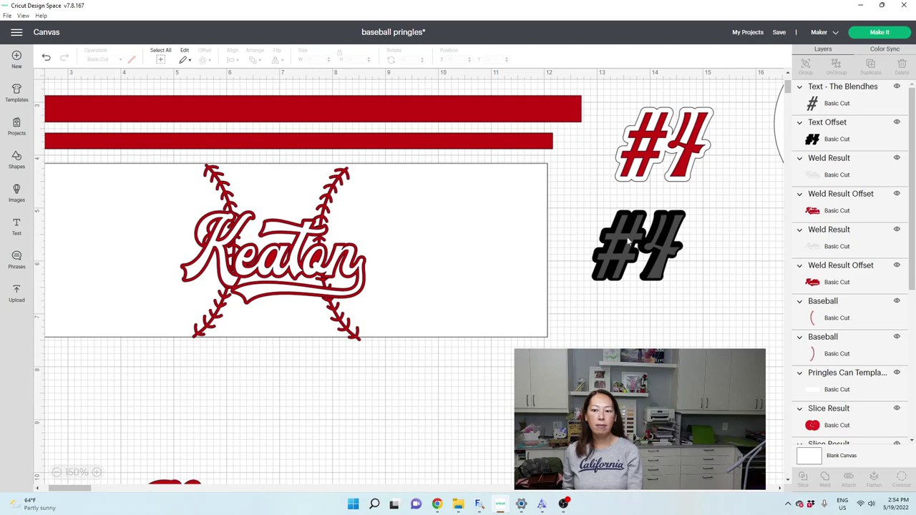
{"action": "left_click_drag", "start_coordinate": [688, 297], "coordinate": [613, 230]}
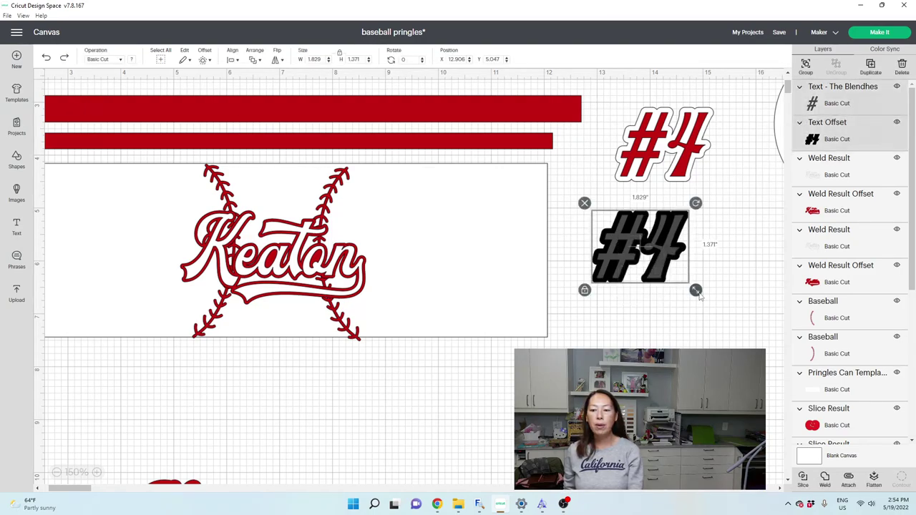
{"action": "left_click_drag", "start_coordinate": [695, 291], "coordinate": [690, 285]}
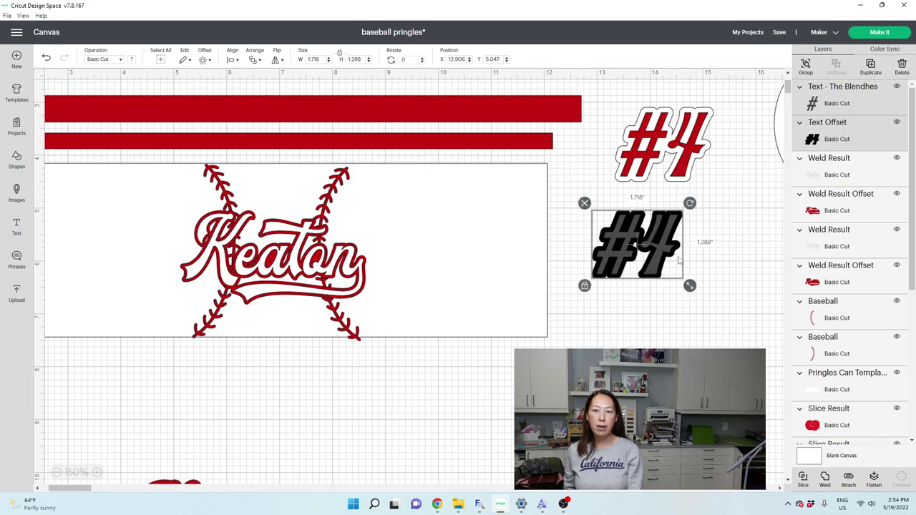
Zoom out to 100% and move the small apple below the wrap panel
{"action": "left_click", "coordinate": [694, 320]}
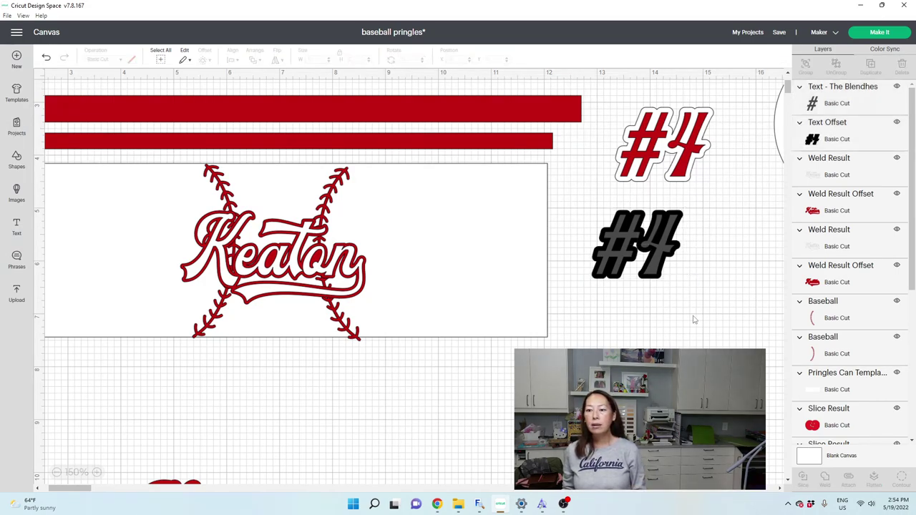
{"action": "left_click", "coordinate": [57, 473]}
{"action": "left_click", "coordinate": [57, 473]}
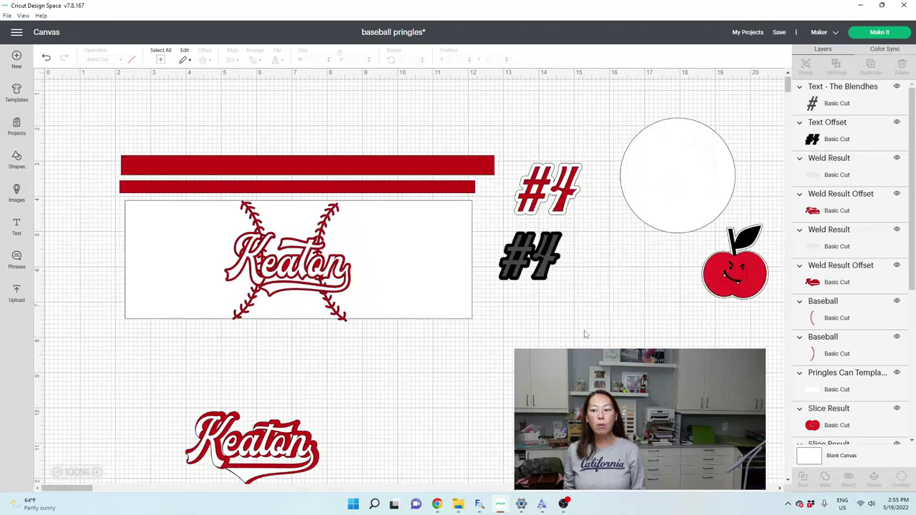
{"action": "left_click_drag", "start_coordinate": [717, 257], "coordinate": [455, 365]}
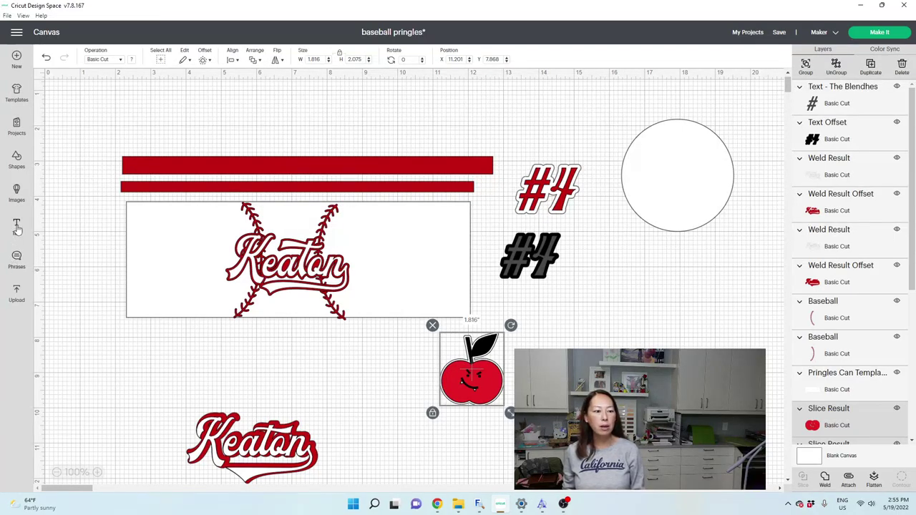
Search images for 'APPLE' and add the angry red apple to the canvas
{"action": "left_click", "coordinate": [17, 193]}
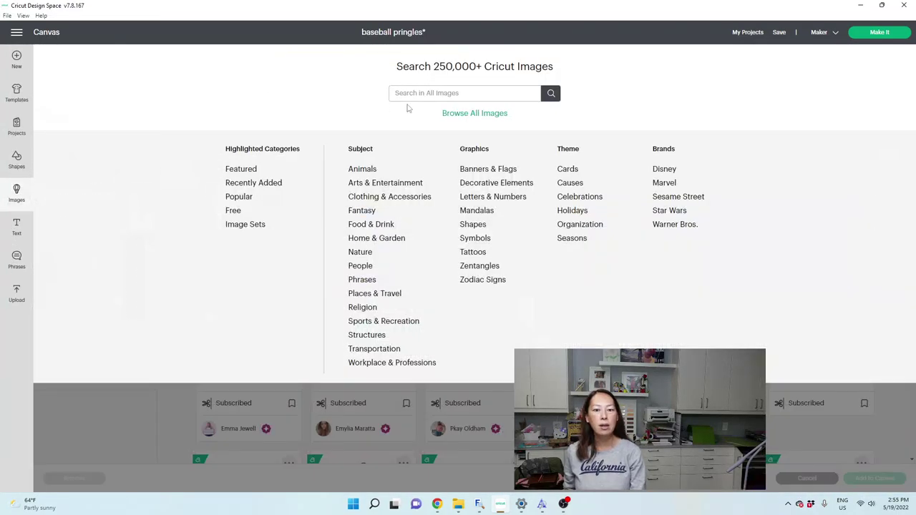
{"action": "type", "text": "APPLE"}
{"action": "key", "text": "Return"}
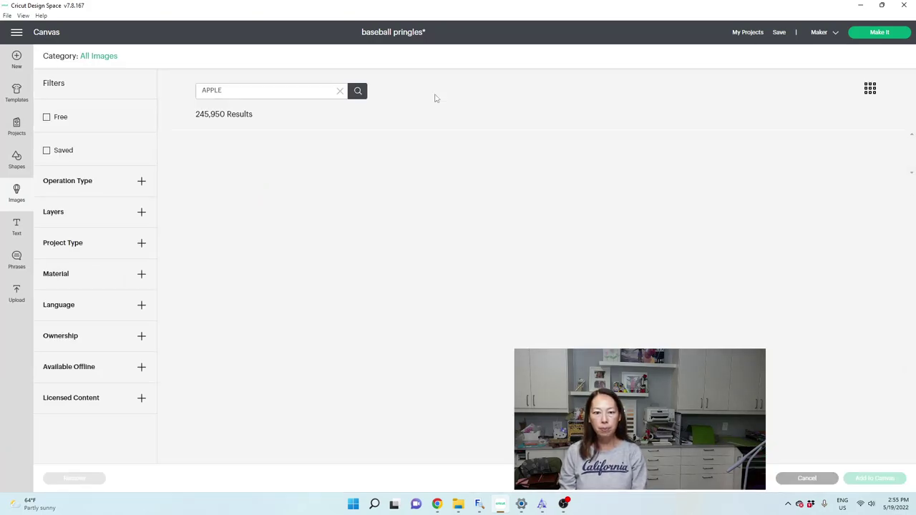
{"action": "scroll", "coordinate": [407, 215], "scroll_direction": "down", "scroll_amount": 3}
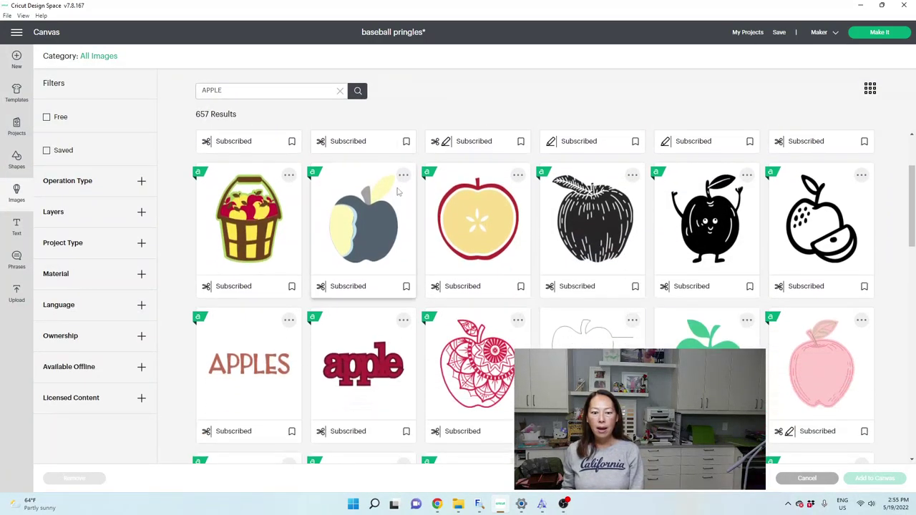
{"action": "scroll", "coordinate": [406, 215], "scroll_direction": "down", "scroll_amount": 3}
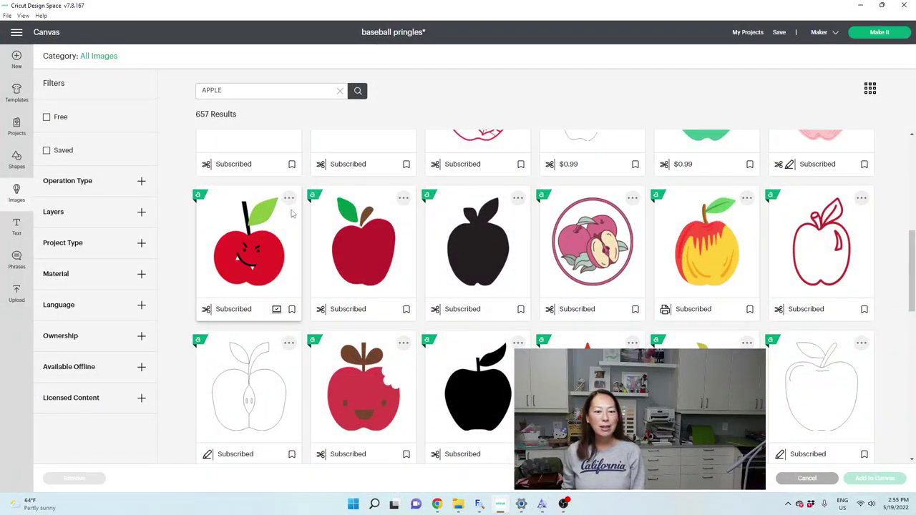
{"action": "left_click", "coordinate": [290, 202]}
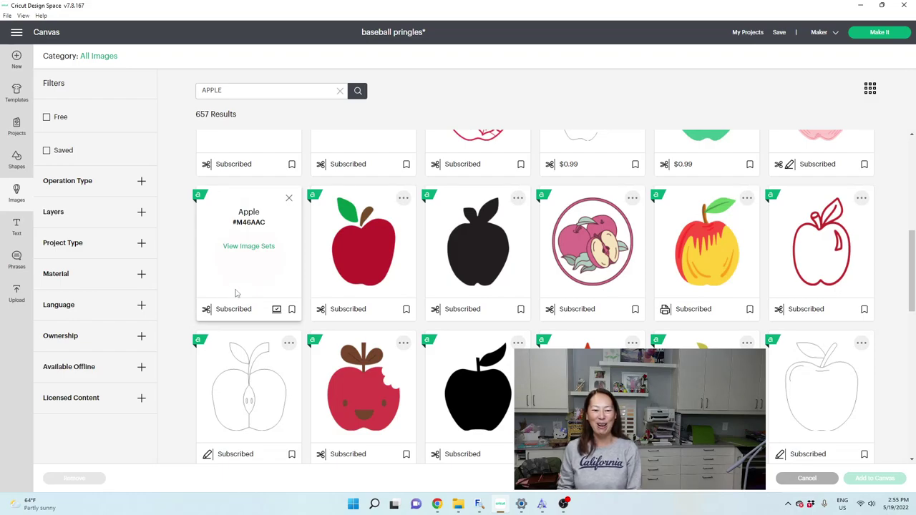
{"action": "left_click", "coordinate": [289, 201]}
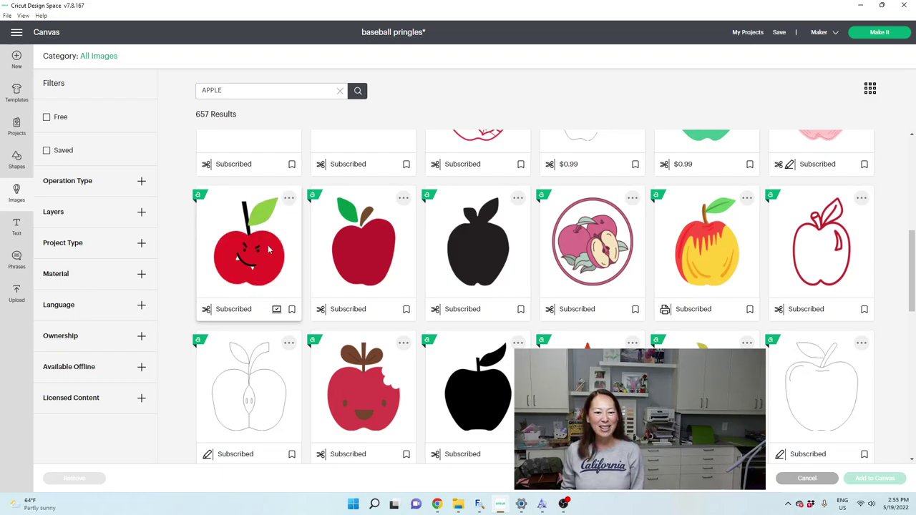
{"action": "left_click", "coordinate": [211, 285]}
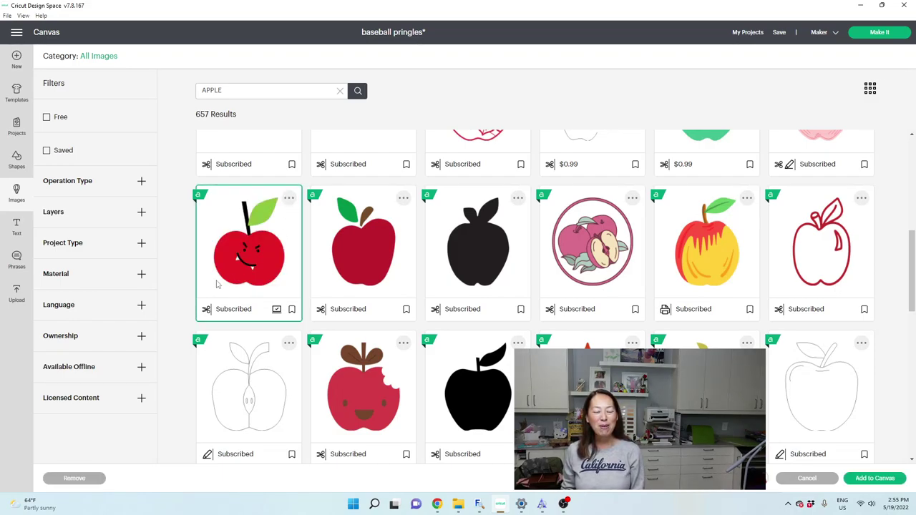
{"action": "left_click", "coordinate": [861, 478]}
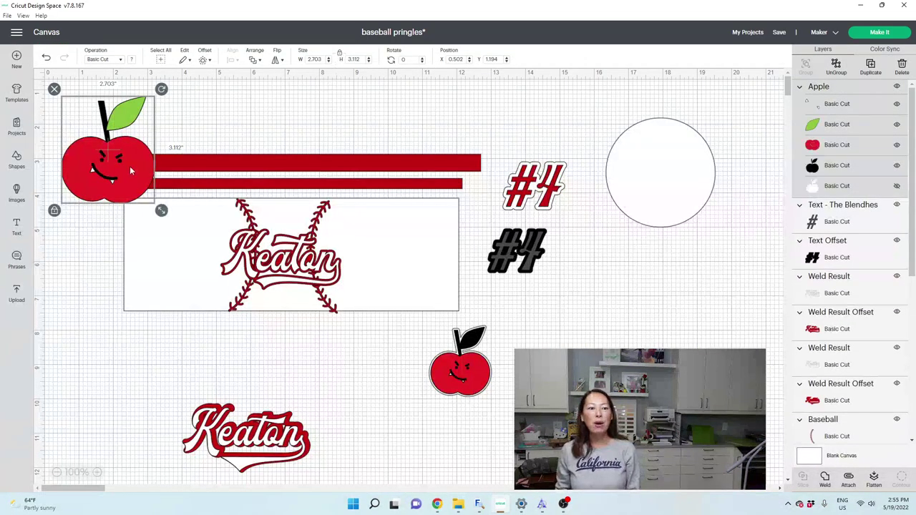
Move the new apple beside the #4 designs and unhide its white backing layer
{"action": "left_click_drag", "start_coordinate": [144, 182], "coordinate": [637, 338]}
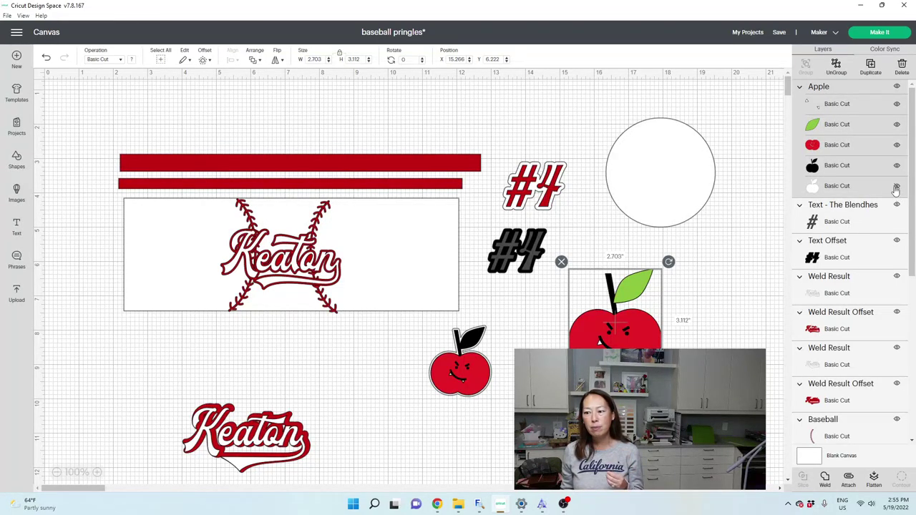
{"action": "left_click", "coordinate": [896, 187]}
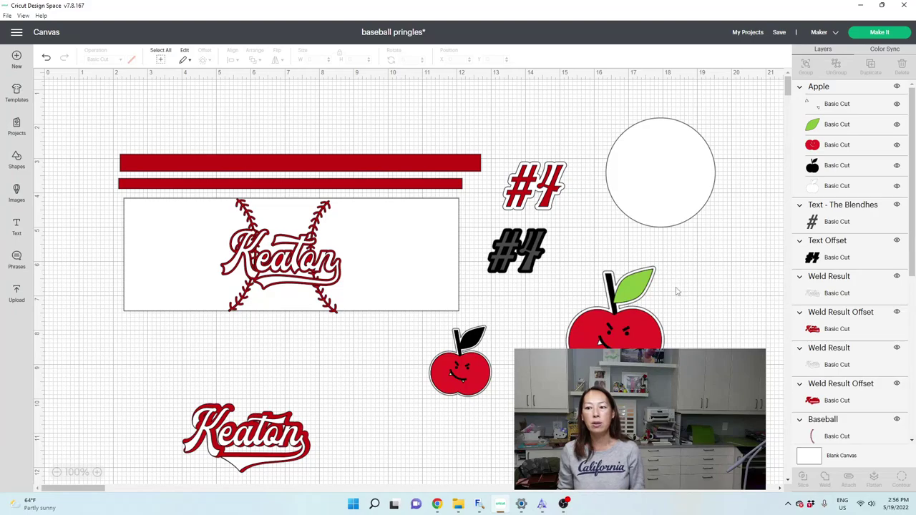
Duplicate the large apple, shift the copy right, and ungroup the original into layers
{"action": "left_click", "coordinate": [659, 343]}
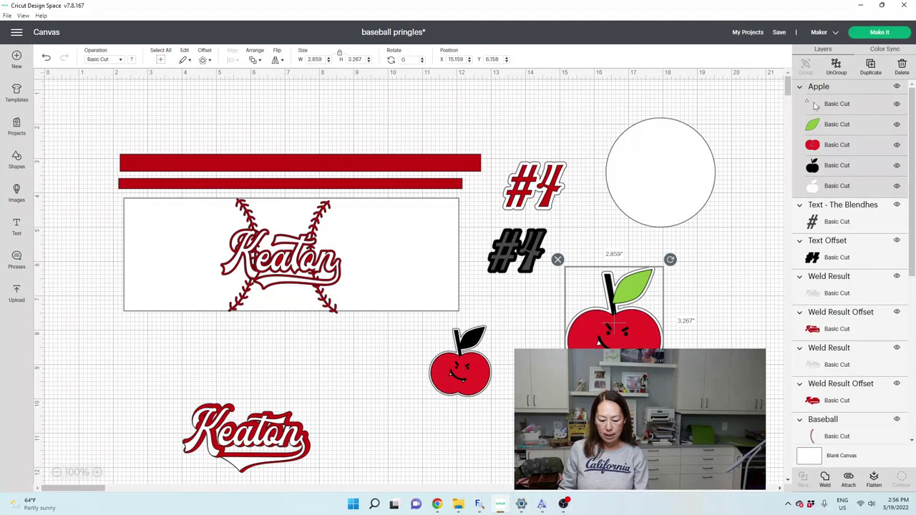
{"action": "left_click", "coordinate": [866, 68]}
{"action": "left_click_drag", "start_coordinate": [619, 323], "coordinate": [730, 322]}
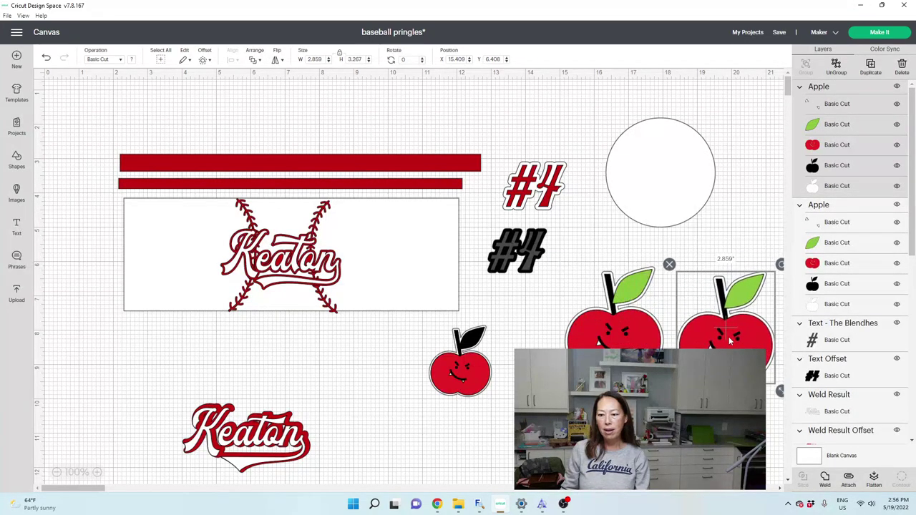
{"action": "left_click", "coordinate": [628, 342]}
{"action": "left_click", "coordinate": [836, 66]}
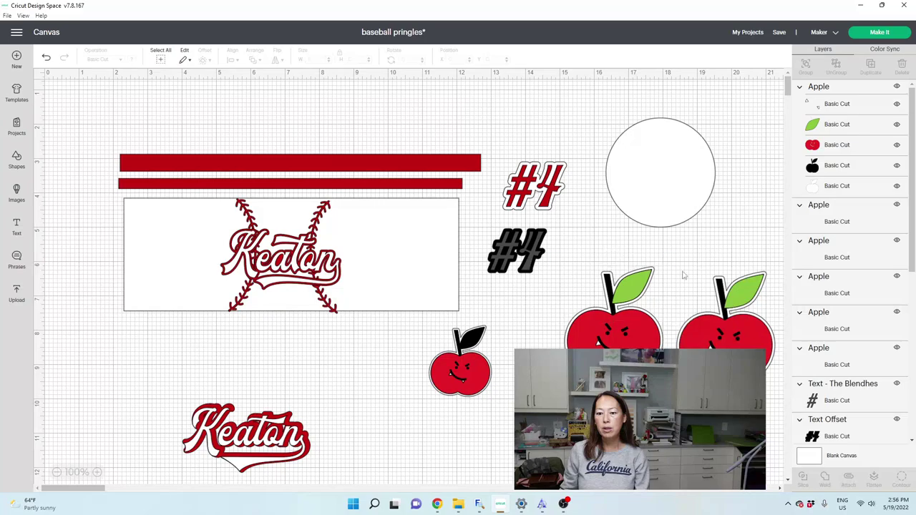
Delete the stacked extra apple layers and shift the angry red apple slightly left
{"action": "left_click_drag", "start_coordinate": [646, 321], "coordinate": [522, 331]}
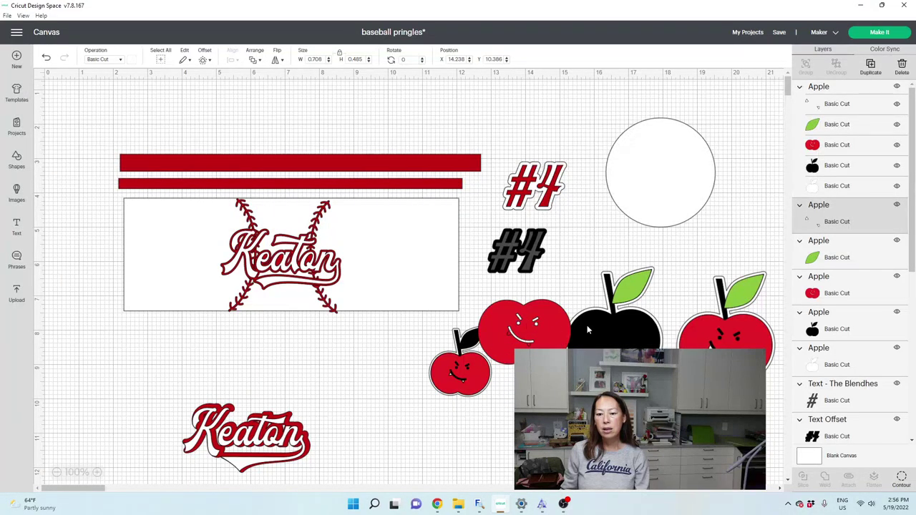
{"action": "left_click_drag", "start_coordinate": [587, 329], "coordinate": [521, 316]}
{"action": "key", "text": "Delete"}
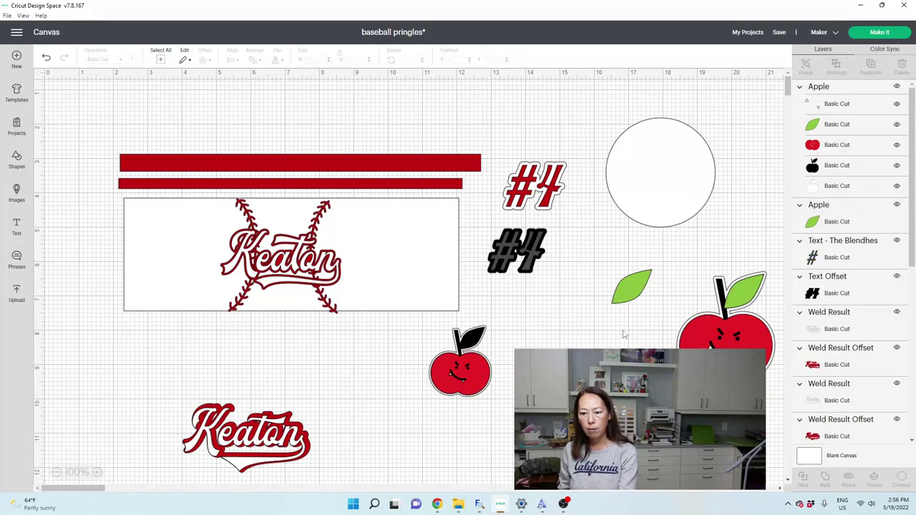
{"action": "left_click_drag", "start_coordinate": [728, 324], "coordinate": [688, 347]}
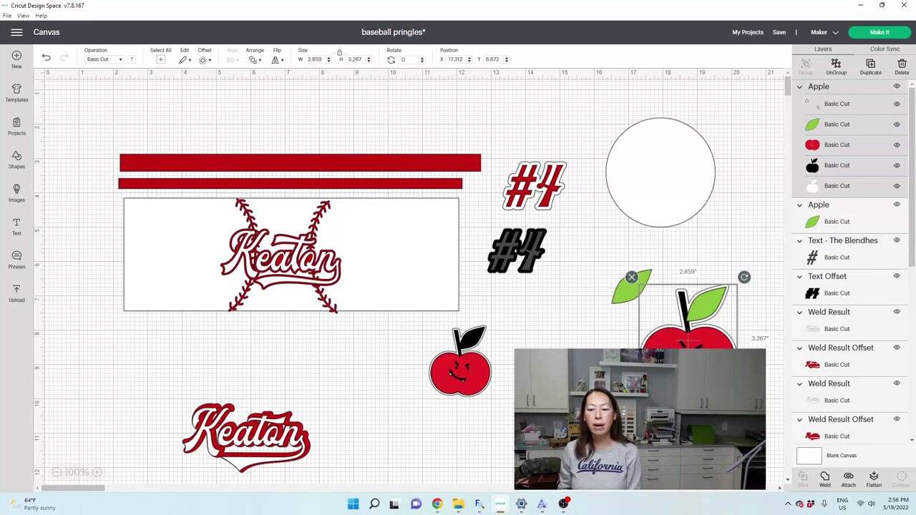
{"action": "scroll", "coordinate": [687, 272], "scroll_direction": "down", "scroll_amount": 2}
{"action": "scroll", "coordinate": [687, 272], "scroll_direction": "down", "scroll_amount": 2}
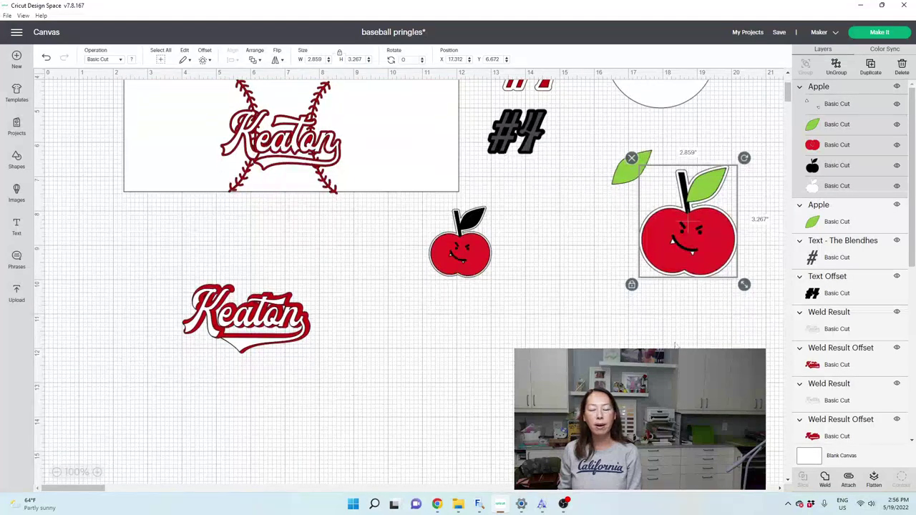
Make a test copy of the angry apple, rearrange its layers, then delete it and stray triangles
{"action": "left_click", "coordinate": [871, 66]}
{"action": "left_click_drag", "start_coordinate": [713, 220], "coordinate": [589, 222]}
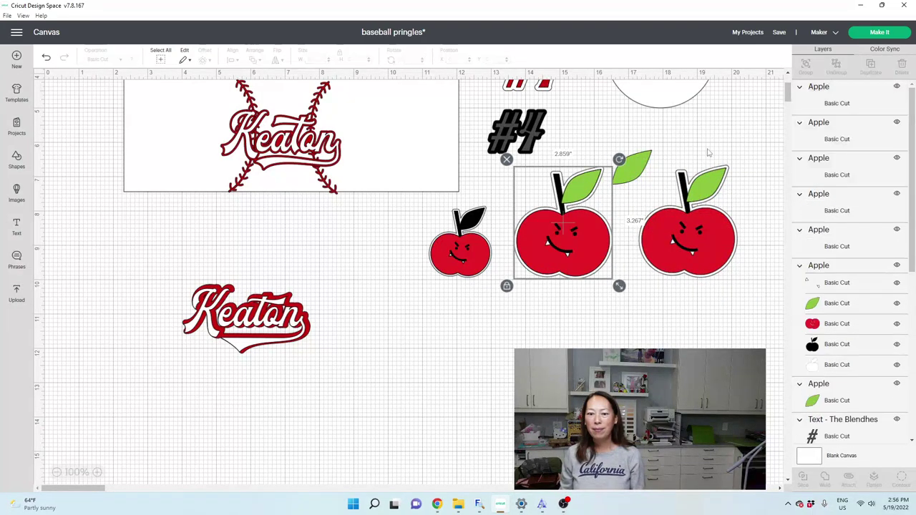
{"action": "left_click", "coordinate": [522, 260]}
{"action": "left_click", "coordinate": [565, 254]}
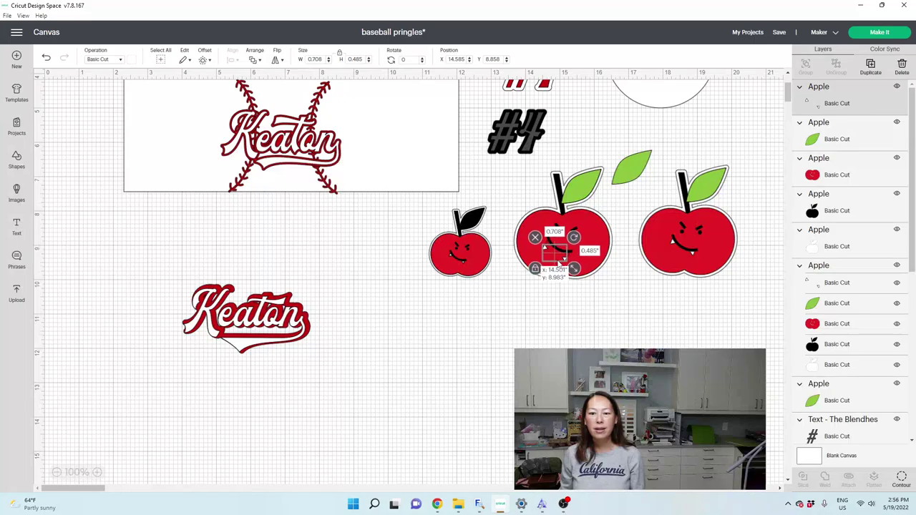
{"action": "left_click_drag", "start_coordinate": [565, 255], "coordinate": [517, 190]}
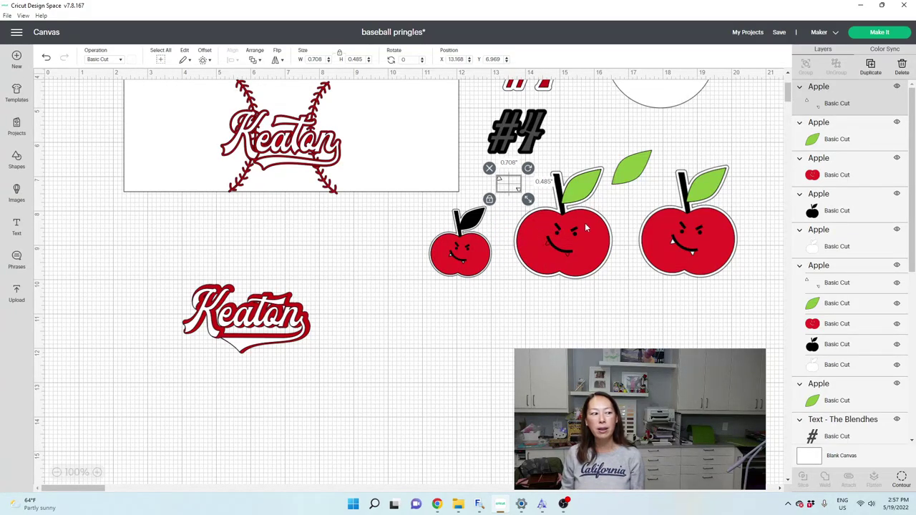
{"action": "left_click_drag", "start_coordinate": [601, 239], "coordinate": [519, 285]}
{"action": "mouse_move", "coordinate": [585, 252]}
{"action": "left_mouse_down"}
{"action": "mouse_move", "coordinate": [608, 271]}
{"action": "mouse_move", "coordinate": [585, 254]}
{"action": "left_mouse_up"}
{"action": "left_click_drag", "start_coordinate": [486, 275], "coordinate": [556, 249]}
{"action": "left_click_drag", "start_coordinate": [598, 320], "coordinate": [546, 196]}
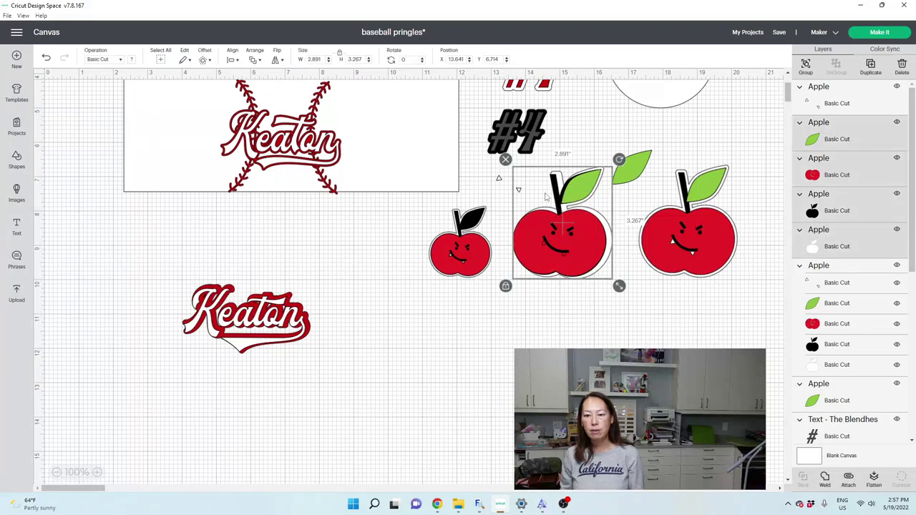
{"action": "key", "text": "Delete"}
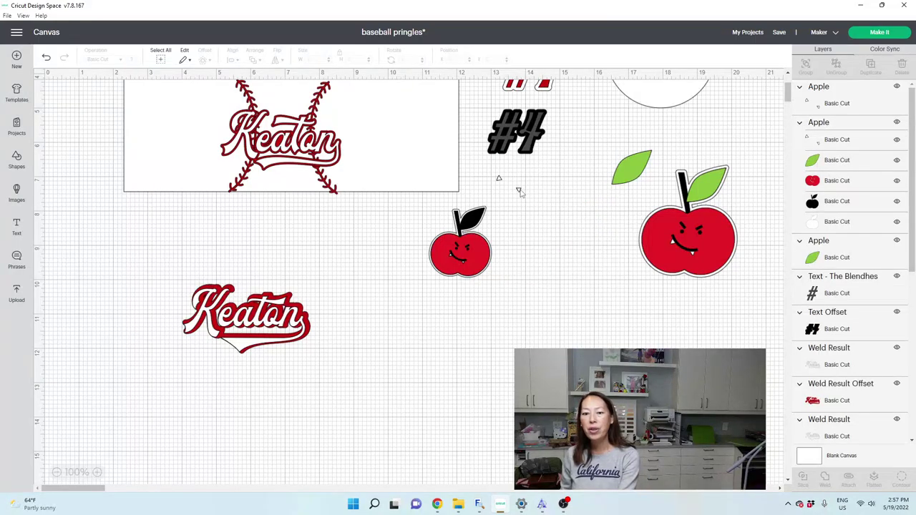
{"action": "left_click", "coordinate": [520, 191]}
{"action": "key", "text": "Delete"}
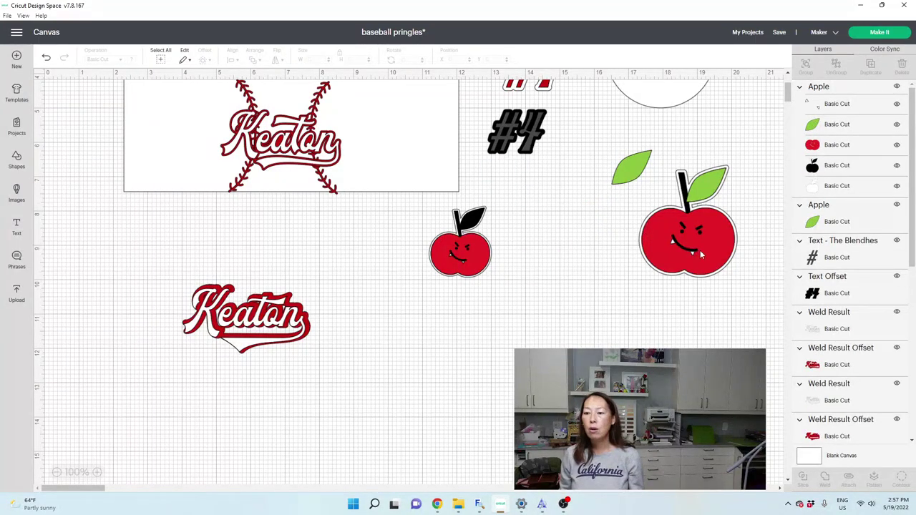
Slice the mouth out of the red apple body, then out of the black layer
{"action": "left_click", "coordinate": [834, 107]}
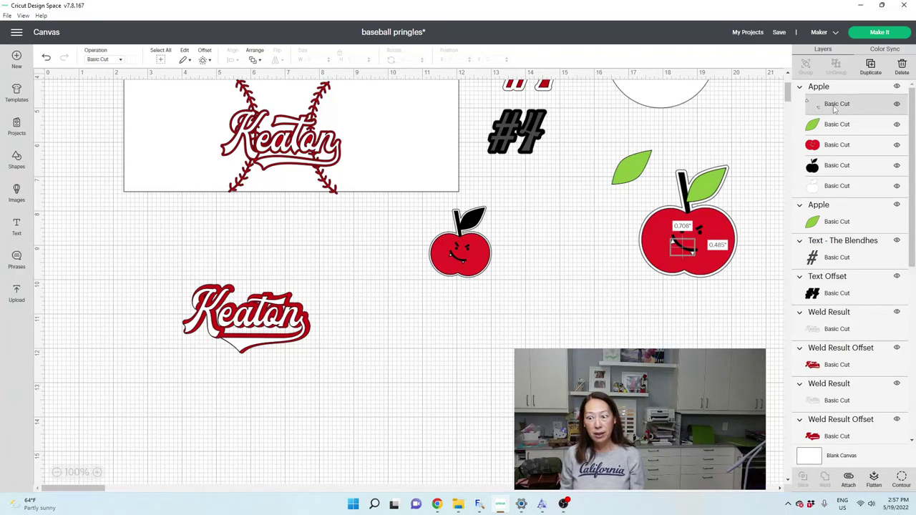
{"action": "left_click", "coordinate": [838, 146], "text": "shift"}
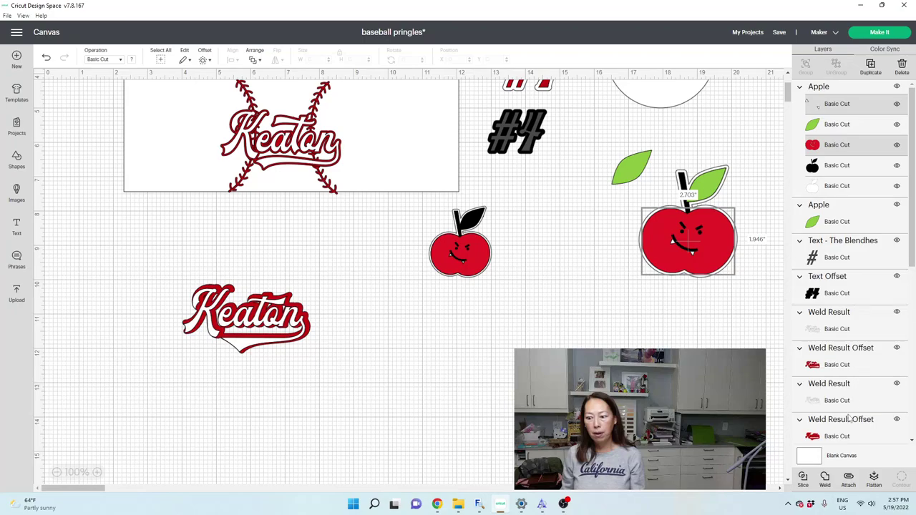
{"action": "left_click", "coordinate": [803, 480]}
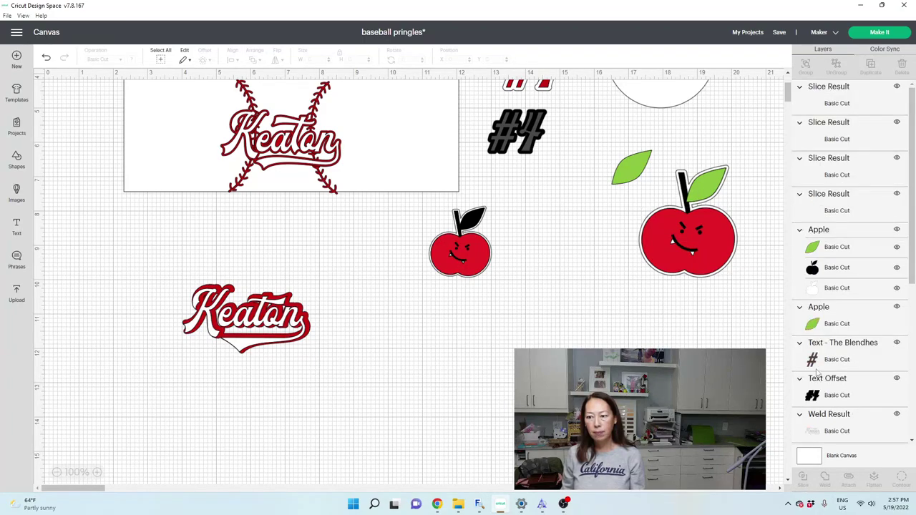
{"action": "left_click", "coordinate": [830, 142]}
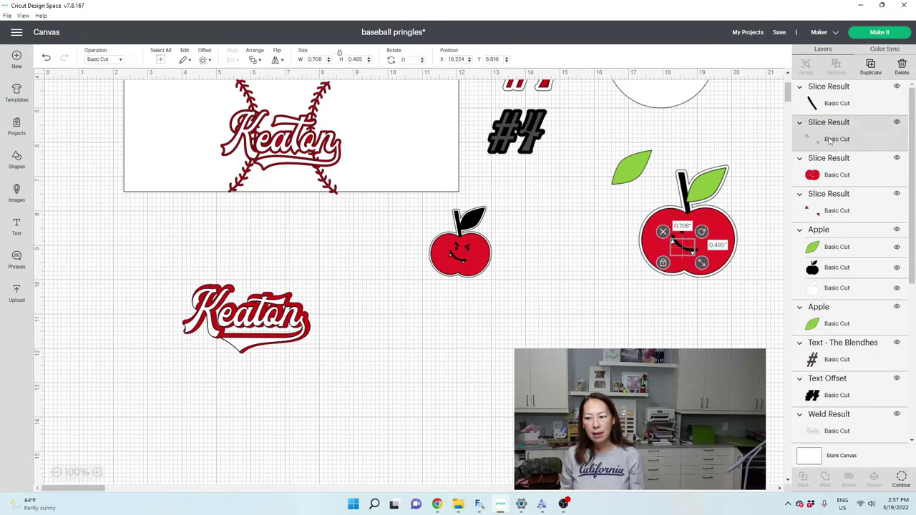
{"action": "left_click", "coordinate": [835, 268]}
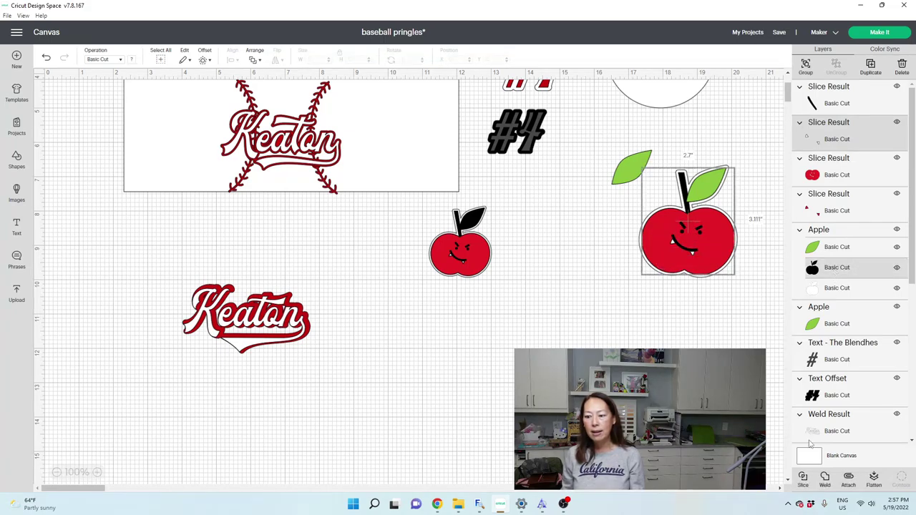
{"action": "left_click", "coordinate": [802, 479]}
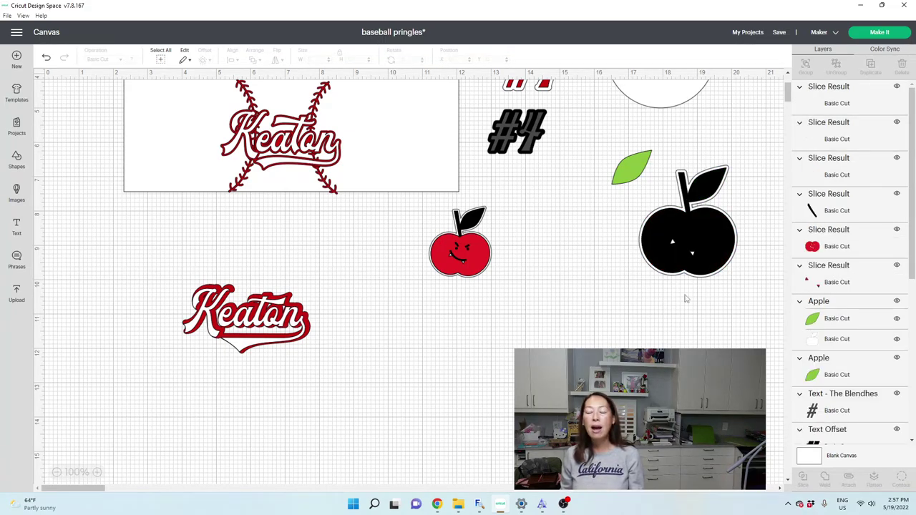
Separate the slice pieces and stack the white apple and red body onto the black apple
{"action": "left_click_drag", "start_coordinate": [711, 231], "coordinate": [590, 280]}
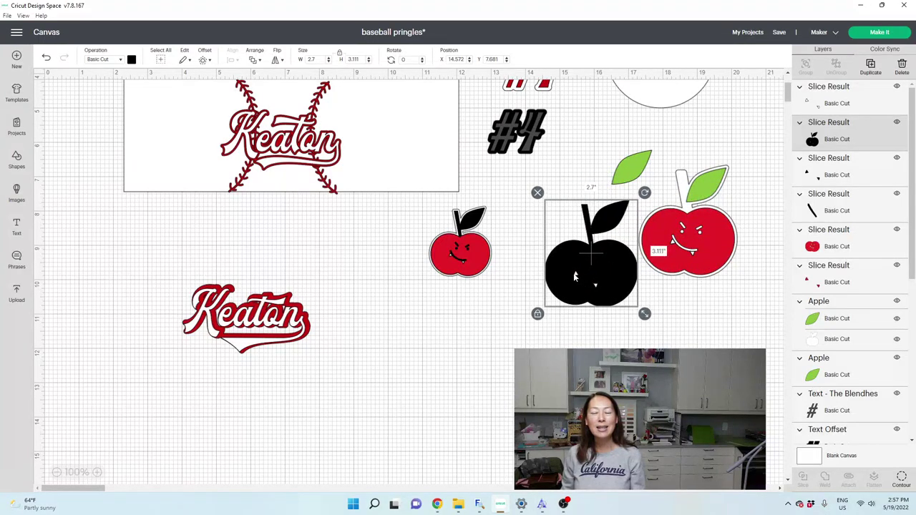
{"action": "left_click_drag", "start_coordinate": [702, 249], "coordinate": [758, 303]}
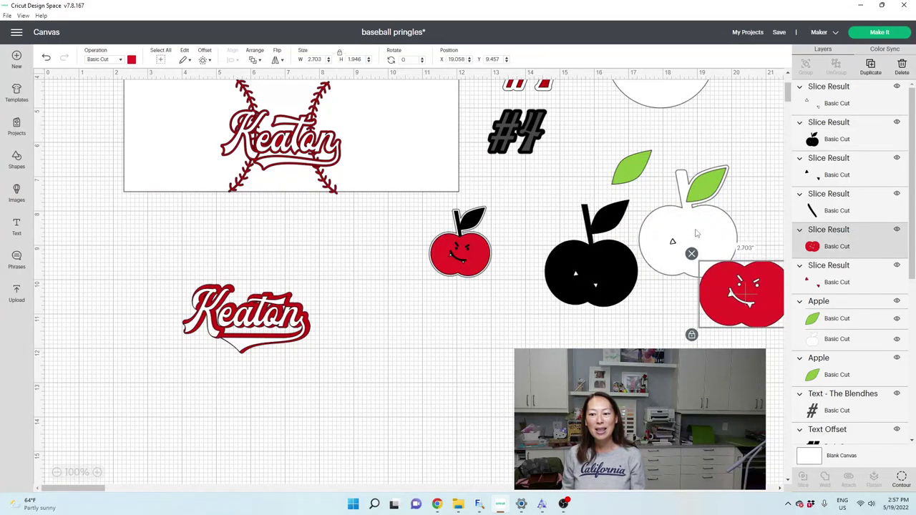
{"action": "left_click_drag", "start_coordinate": [693, 243], "coordinate": [601, 265]}
{"action": "left_click_drag", "start_coordinate": [739, 289], "coordinate": [620, 274]}
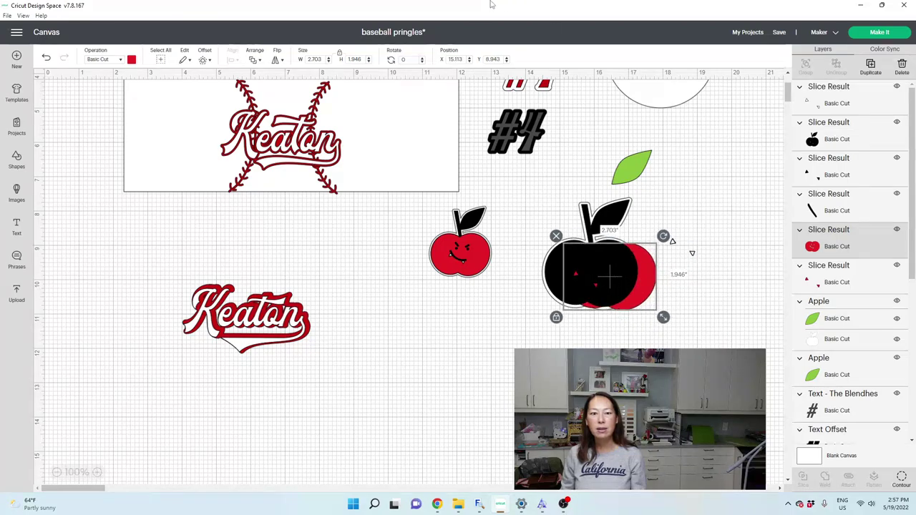
Bring the red body to front, reseat it on the black apple, and select leftover scraps
{"action": "left_click", "coordinate": [253, 59]}
{"action": "left_click", "coordinate": [290, 73]}
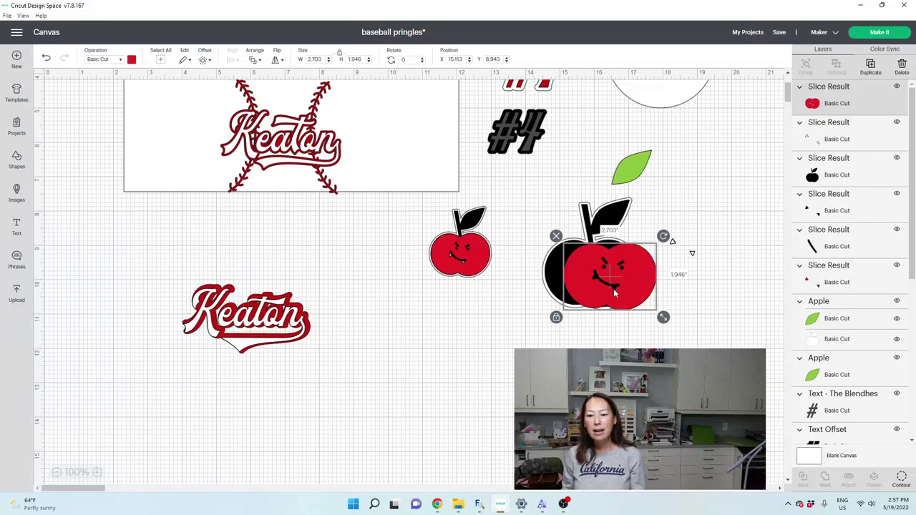
{"action": "left_click_drag", "start_coordinate": [635, 280], "coordinate": [696, 322]}
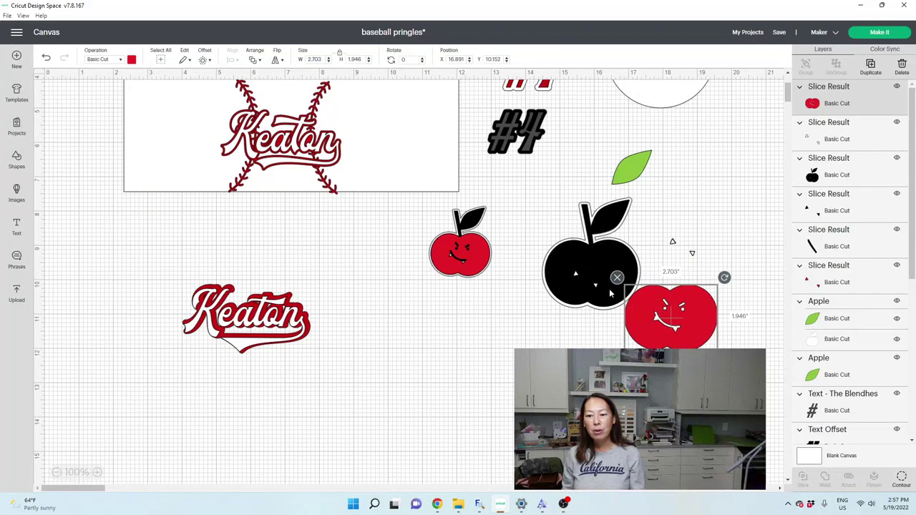
{"action": "left_click_drag", "start_coordinate": [677, 317], "coordinate": [607, 268]}
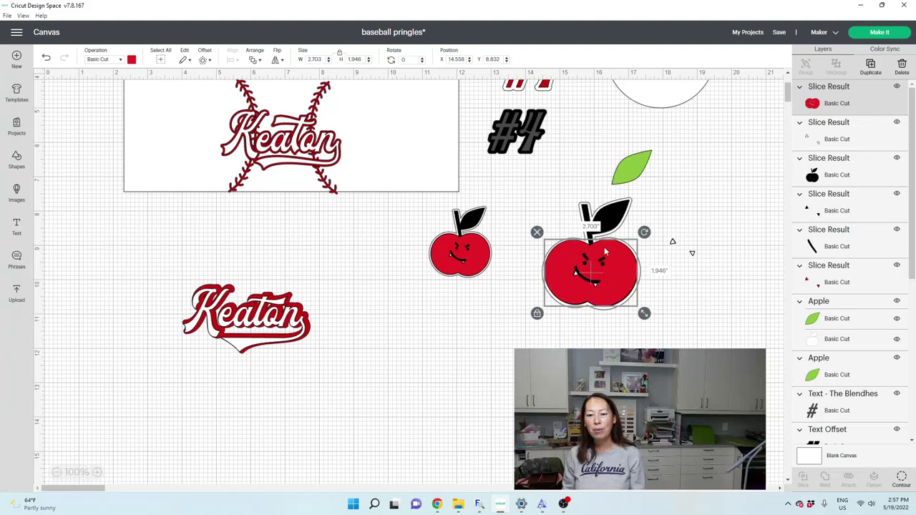
{"action": "left_click", "coordinate": [696, 255]}
{"action": "left_click_drag", "start_coordinate": [693, 254], "coordinate": [693, 254]}
{"action": "left_click_drag", "start_coordinate": [717, 288], "coordinate": [685, 249]}
Delete the leftover scraps and shrink the apple to 1.9 × 2.172 in beside the small apple
{"action": "key", "text": "Delete"}
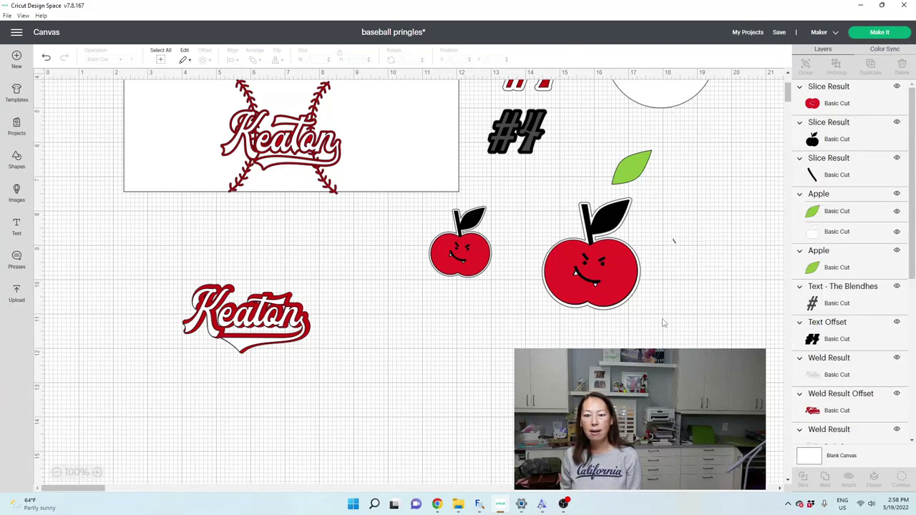
{"action": "left_click_drag", "start_coordinate": [641, 334], "coordinate": [562, 270]}
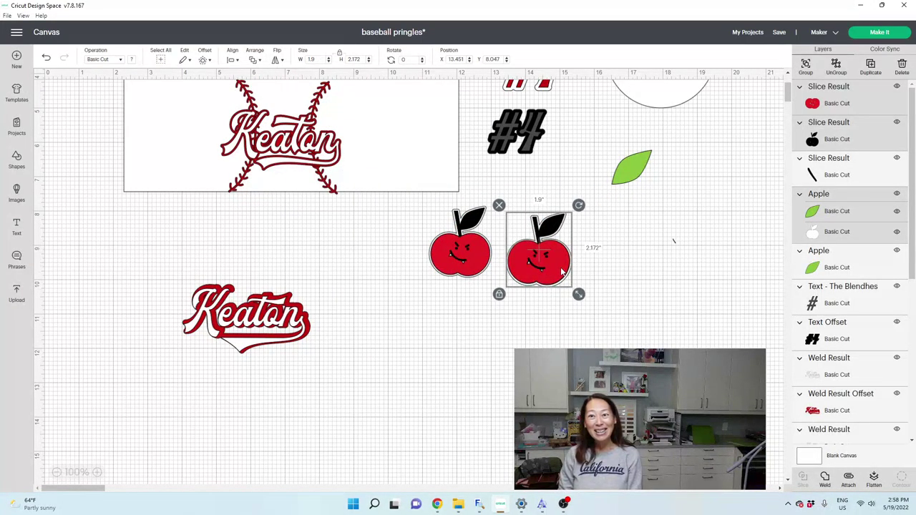